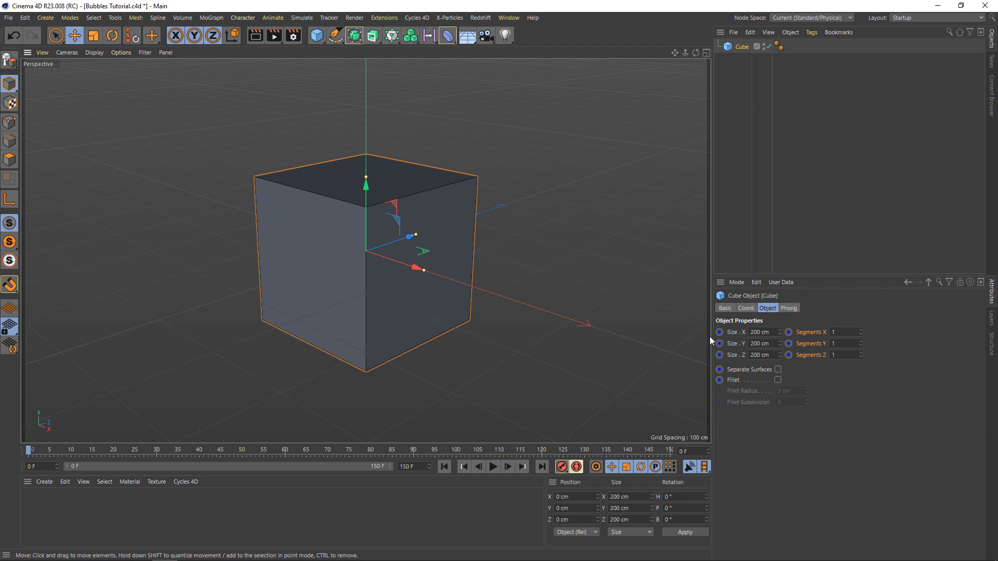
Fillet the cube with a 12 cm radius and set its X, Y and Z segments to 17
click(777, 380)
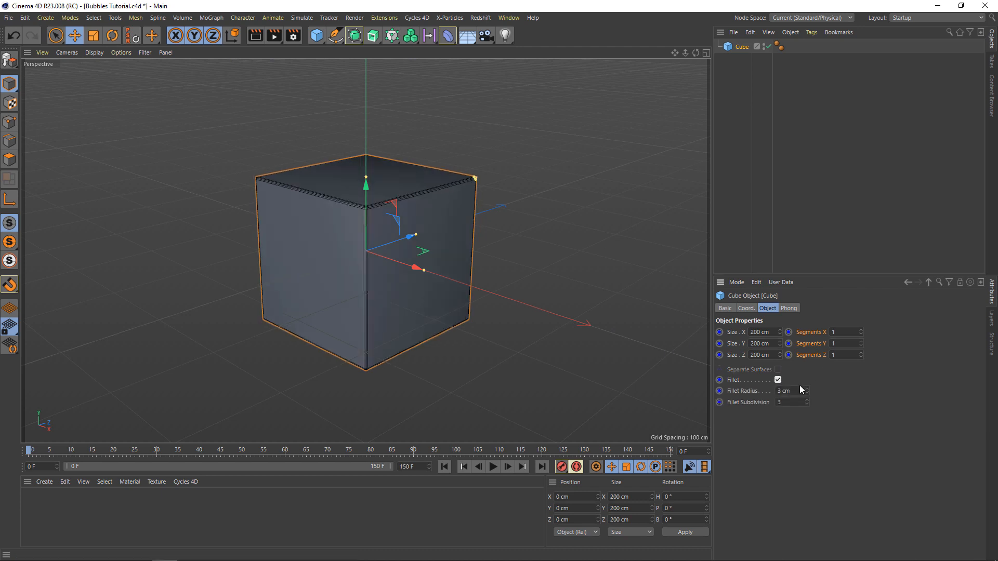
click(800, 391)
text(12)
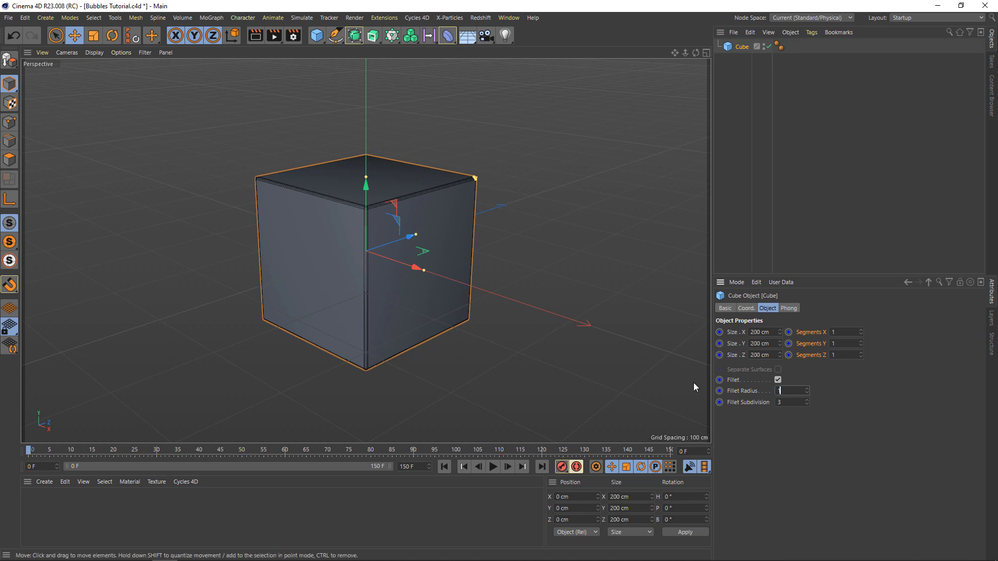
key(Return)
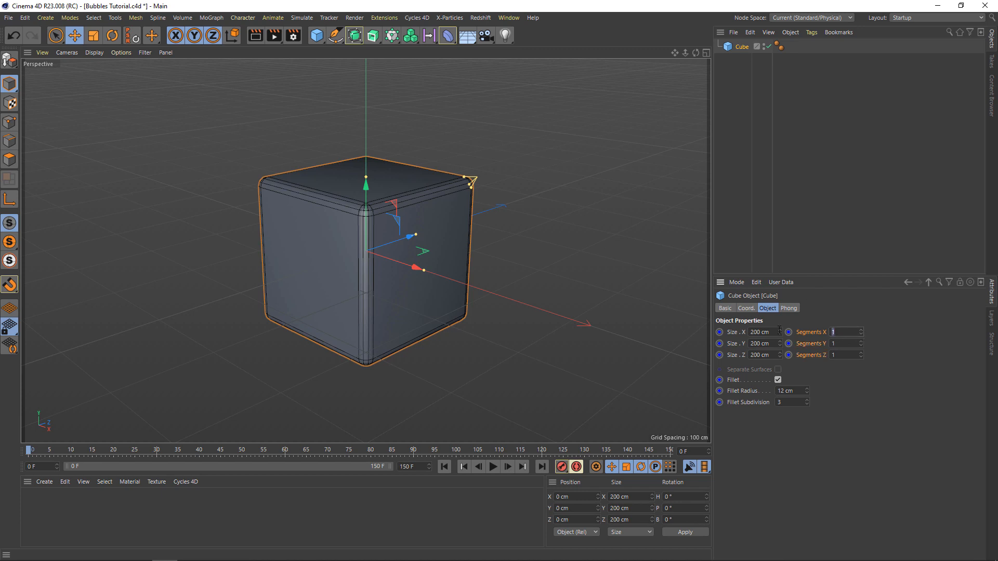
text(17)
key(Return)
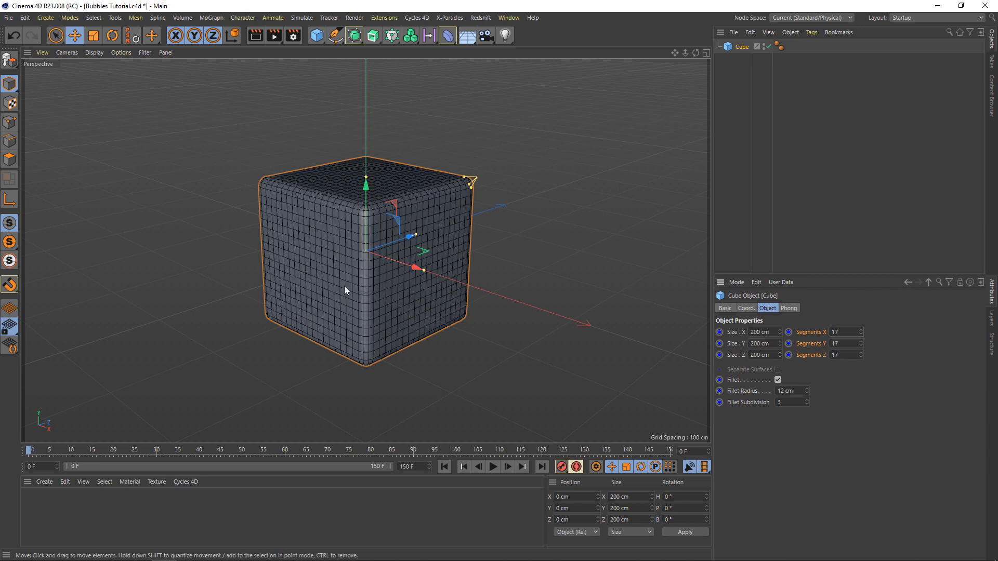
Add a Spherify deformer and make it a child of the cube
click(448, 36)
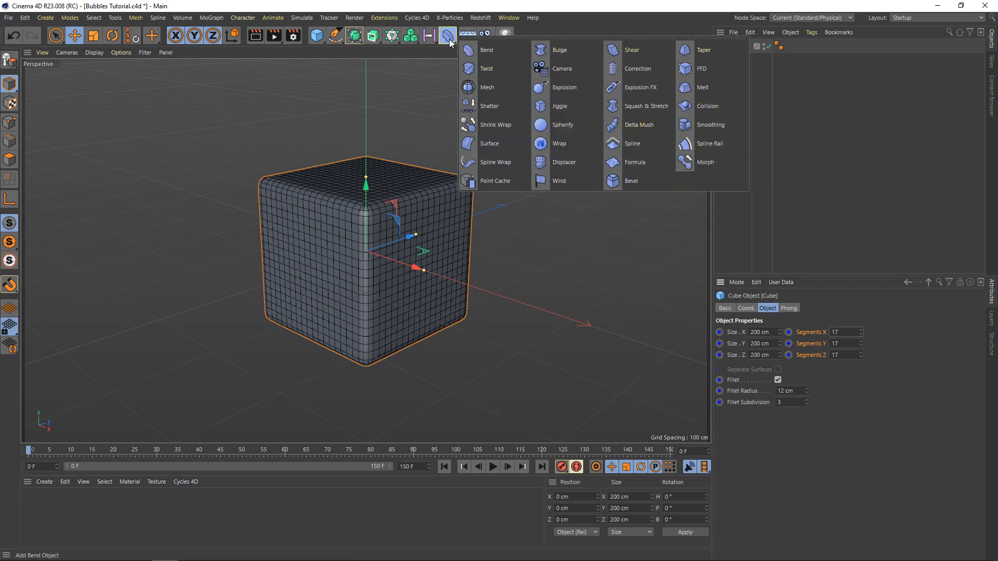
click(553, 120)
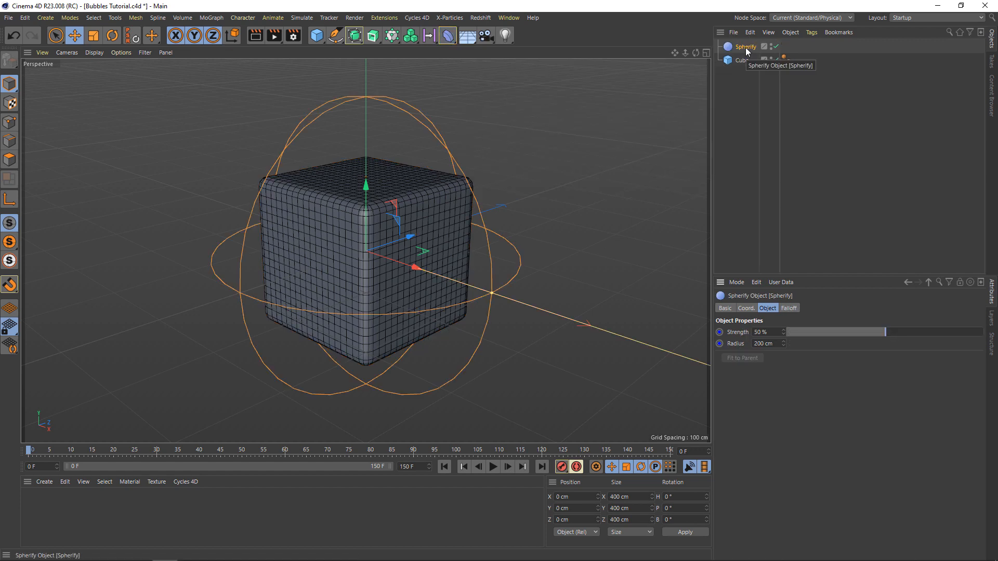
drag(746, 49, 741, 62)
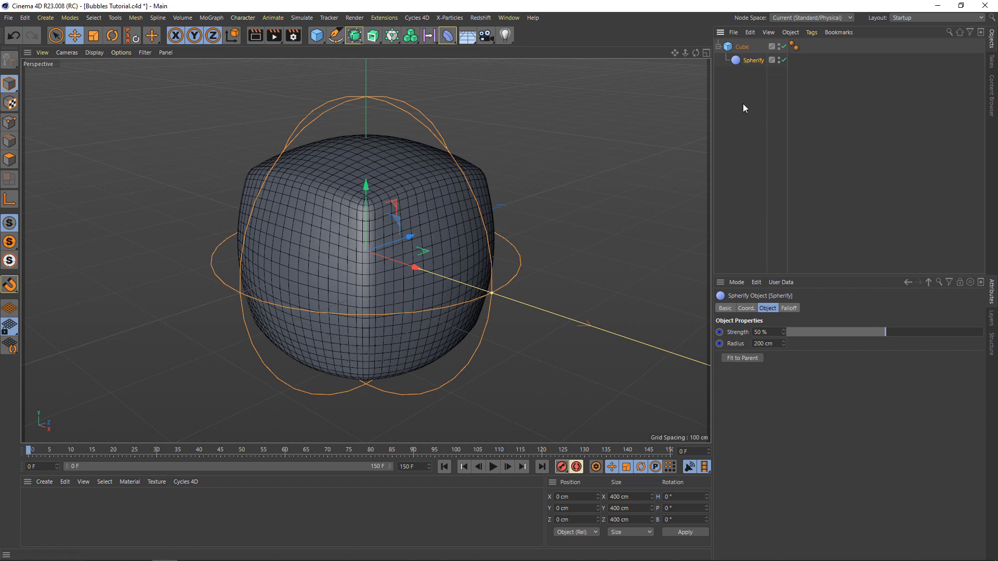
Switch to the four-view layout and set the Top view's display mode to Wireframe
click(707, 53)
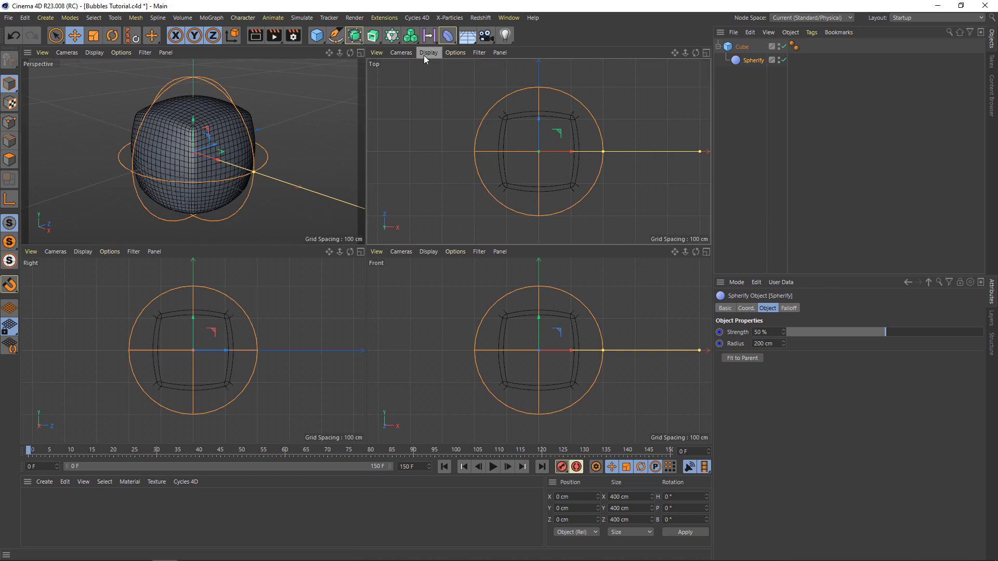
click(424, 53)
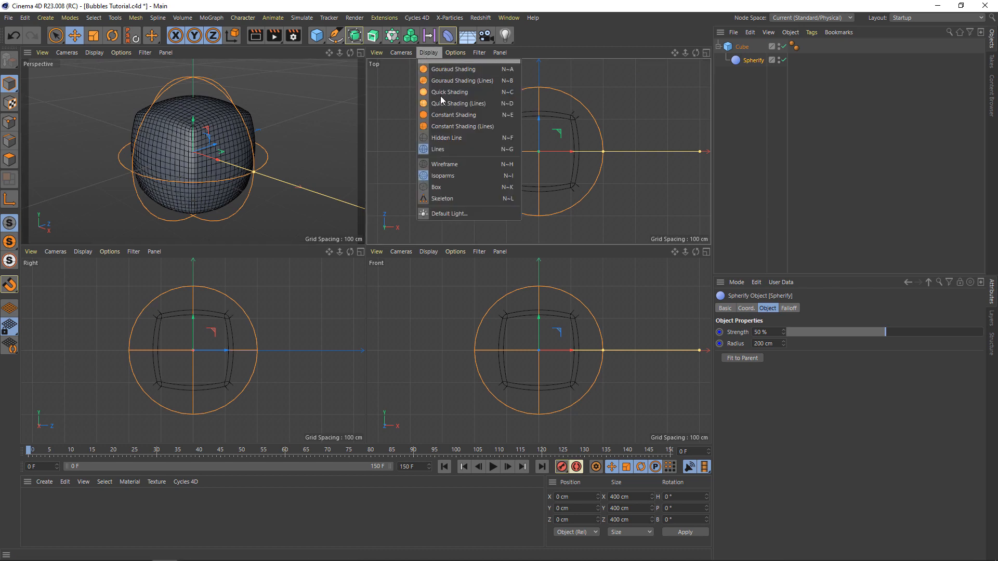
click(441, 165)
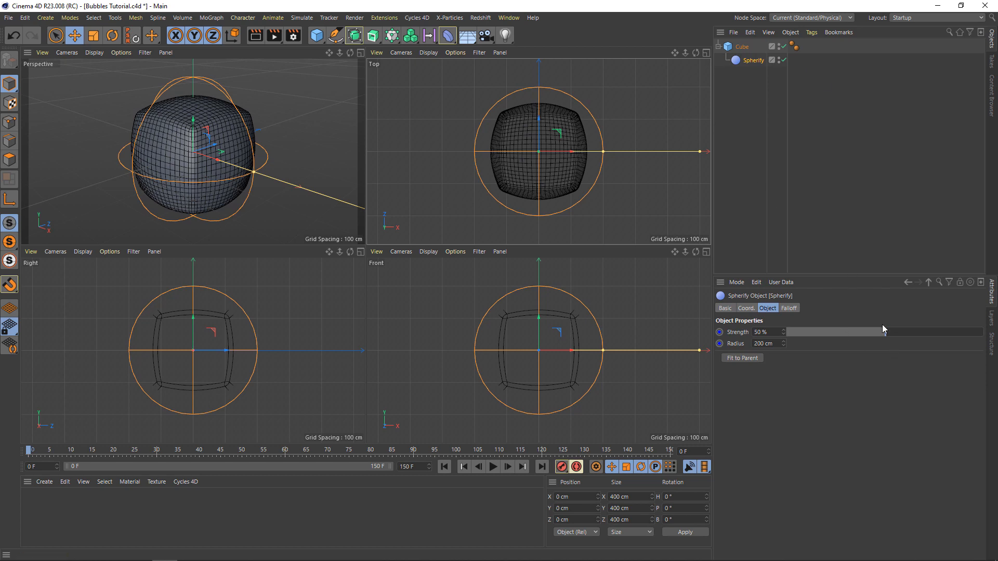
Set the Spherify deformer's strength to 100% and its radius to 100 cm
drag(887, 329, 632, 319)
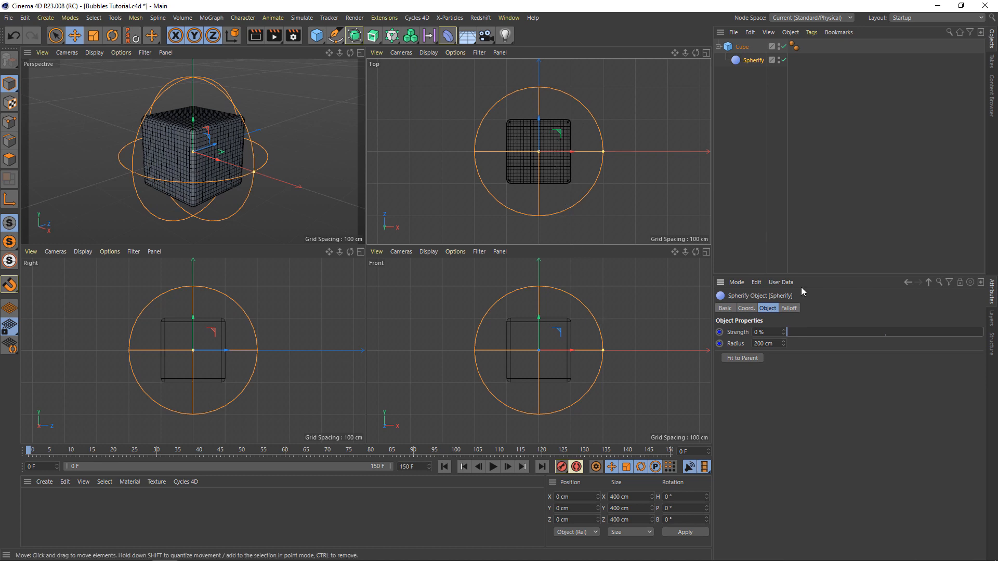
drag(795, 330, 982, 331)
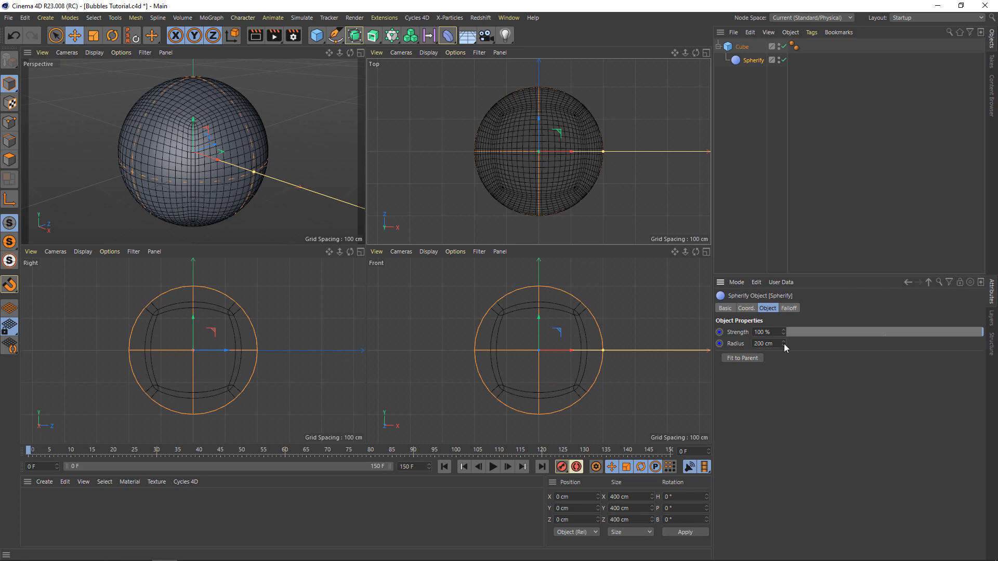
drag(784, 345, 732, 345)
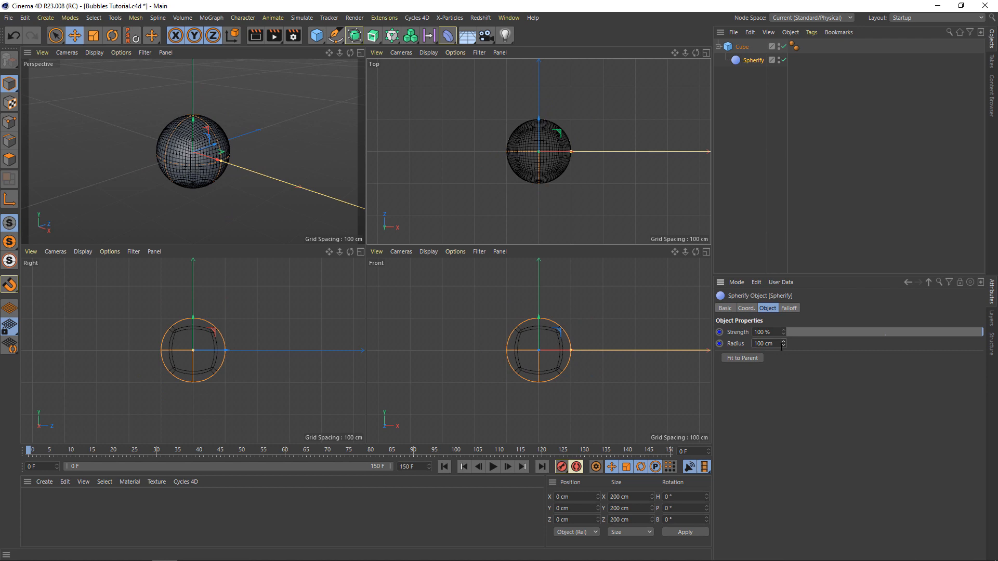
mouse_move(982, 333)
mouse_down()
mouse_move(773, 333)
mouse_move(985, 332)
mouse_up()
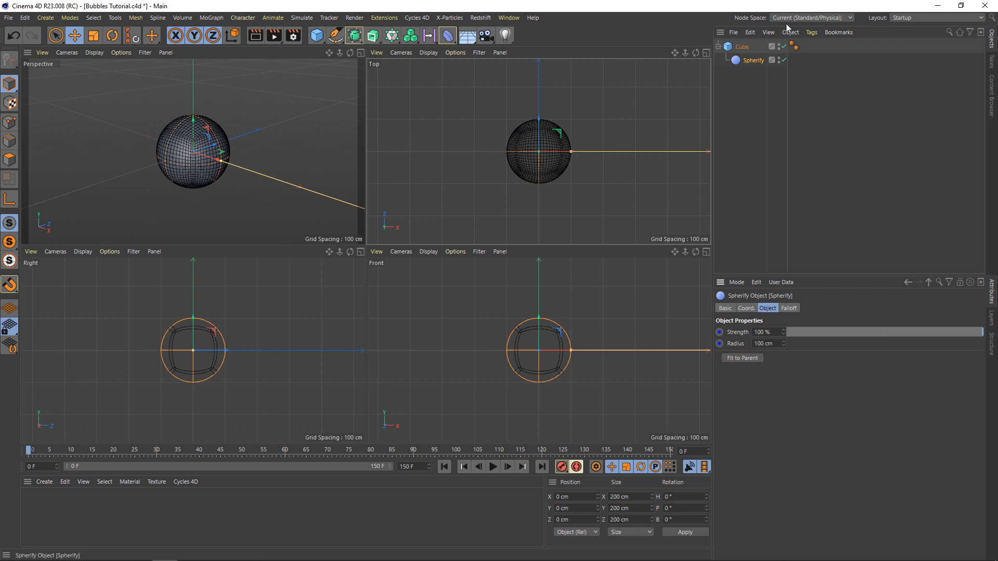
Add a Melt deformer as a child of the cube and place it below Spherify in the hierarchy
click(739, 48)
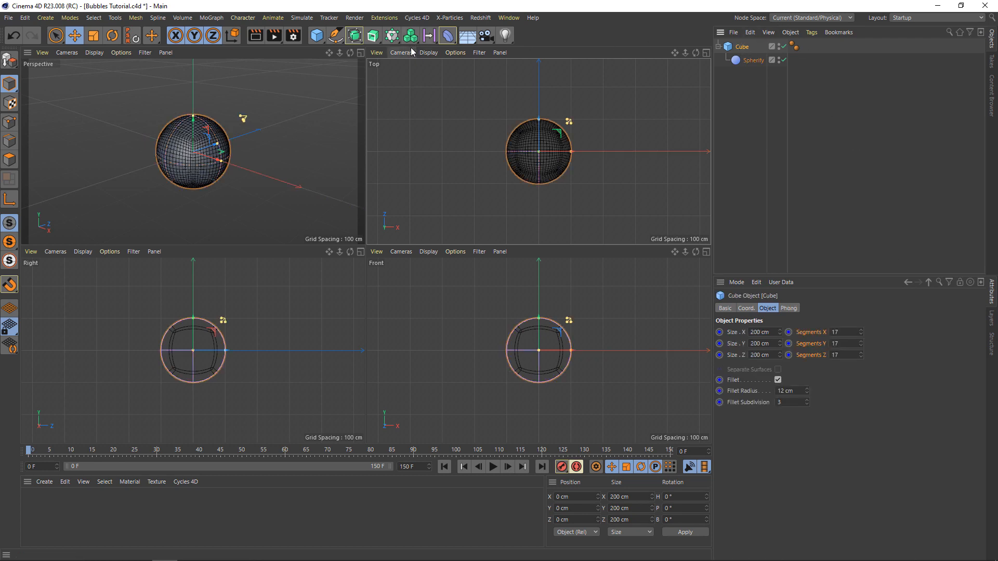
click(447, 36)
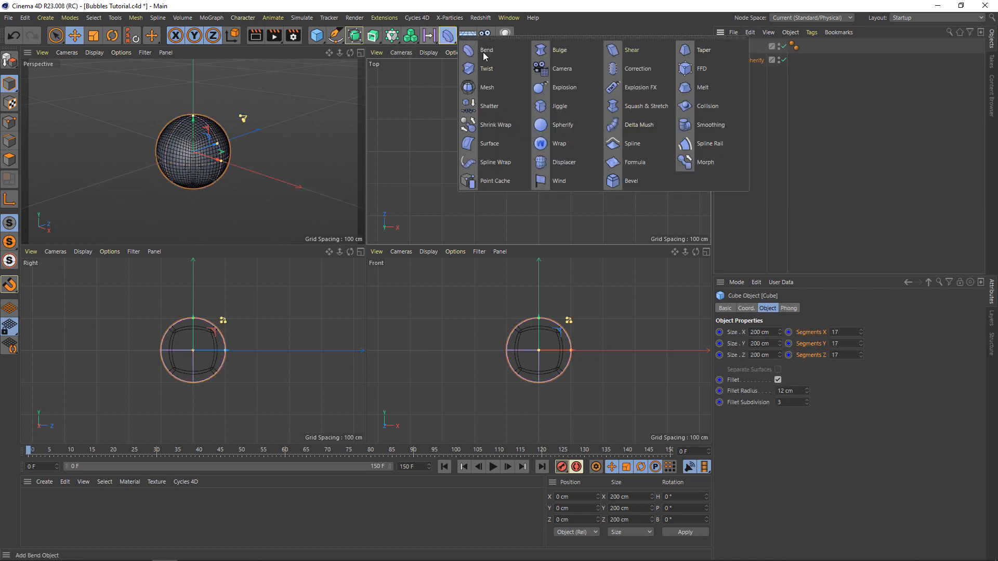
click(731, 86)
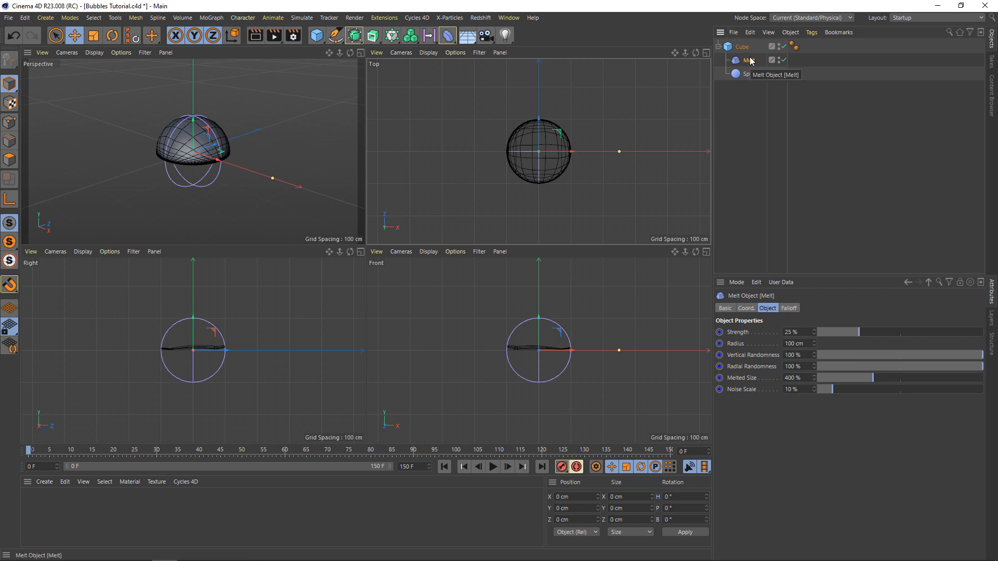
drag(751, 61, 754, 81)
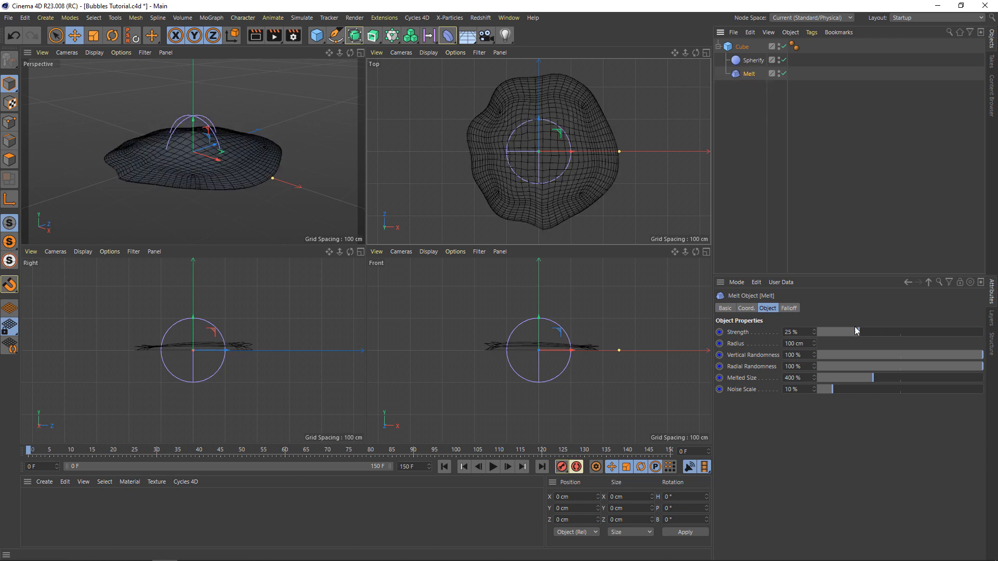
Set the Melt deformer's strength to 100% and its melted size to 100%
drag(858, 331, 983, 331)
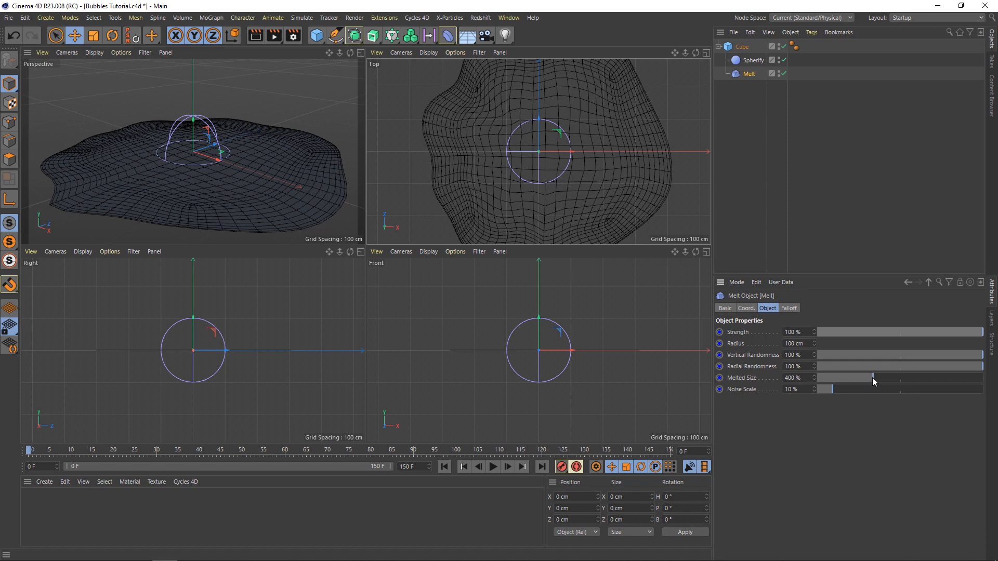
drag(872, 377, 782, 373)
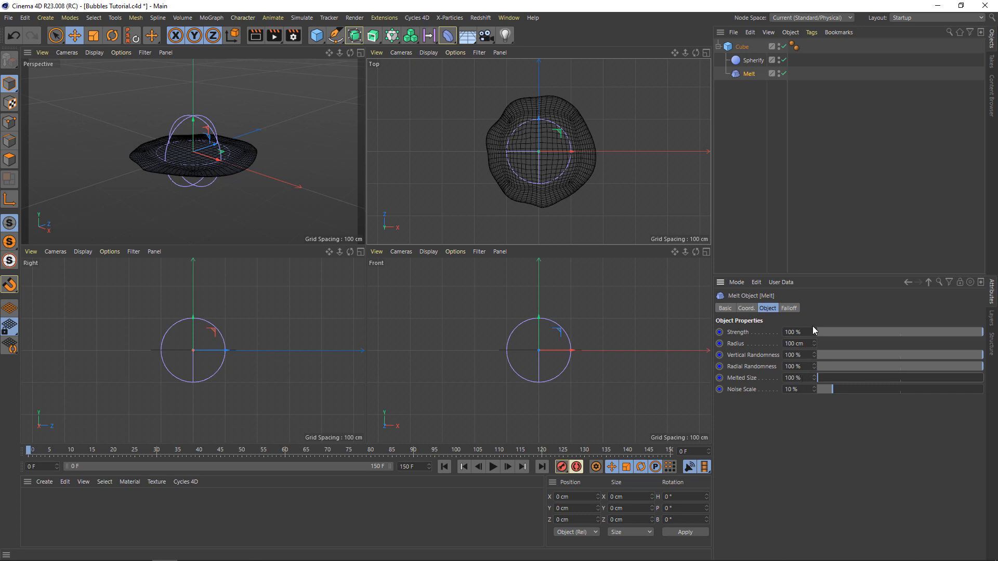
Set the Spherify radius to 55 cm and keyframe it at frame 0
click(752, 60)
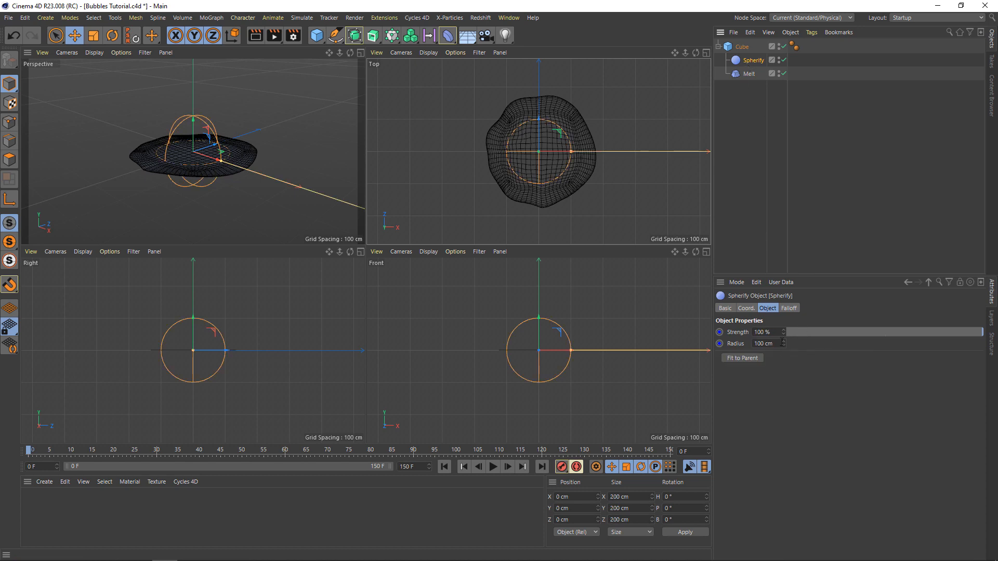
drag(783, 342, 761, 341)
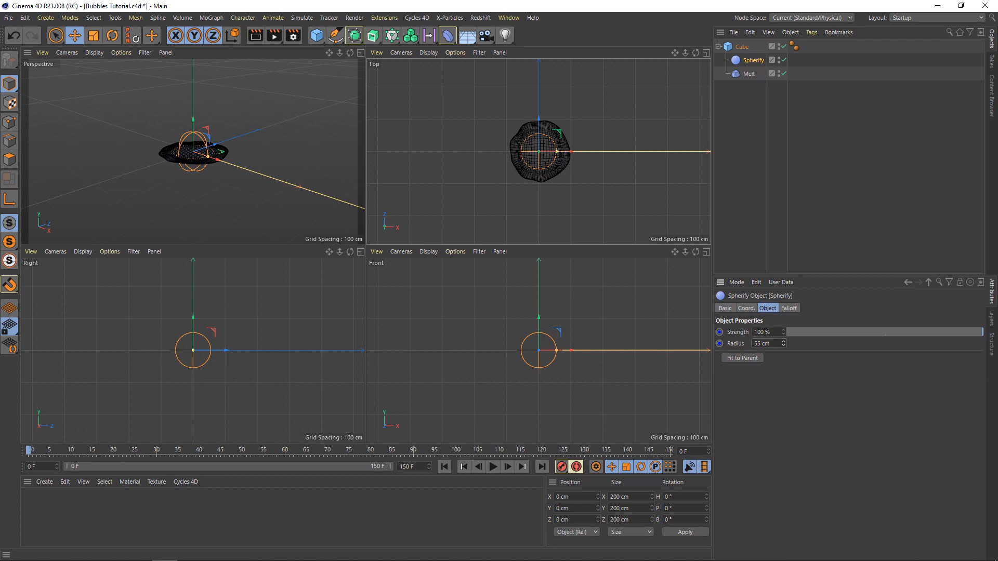
click(720, 345)
Set the Melt deformer's strength to 0% at frame 60 and keyframe it
click(285, 451)
click(749, 73)
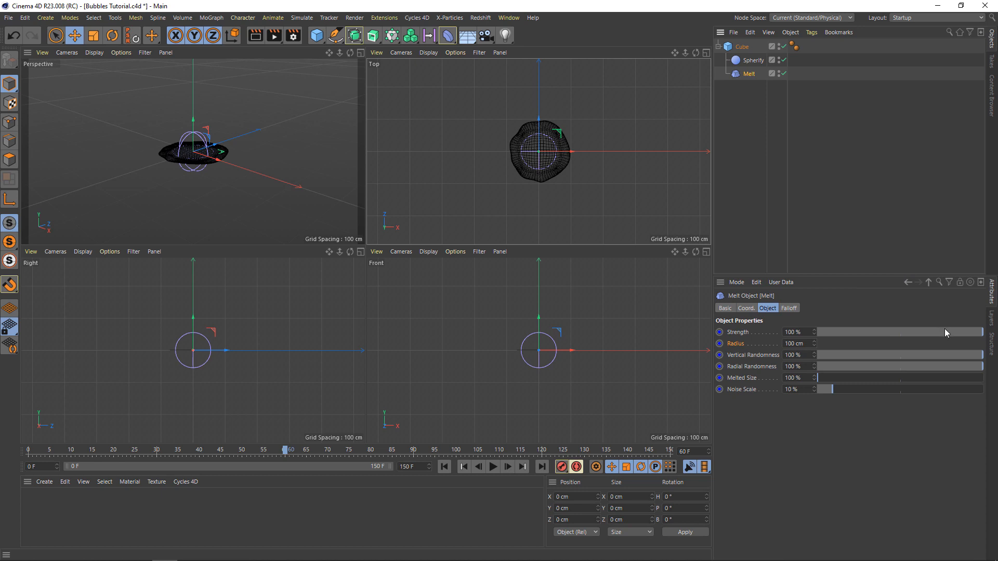
drag(983, 333, 747, 325)
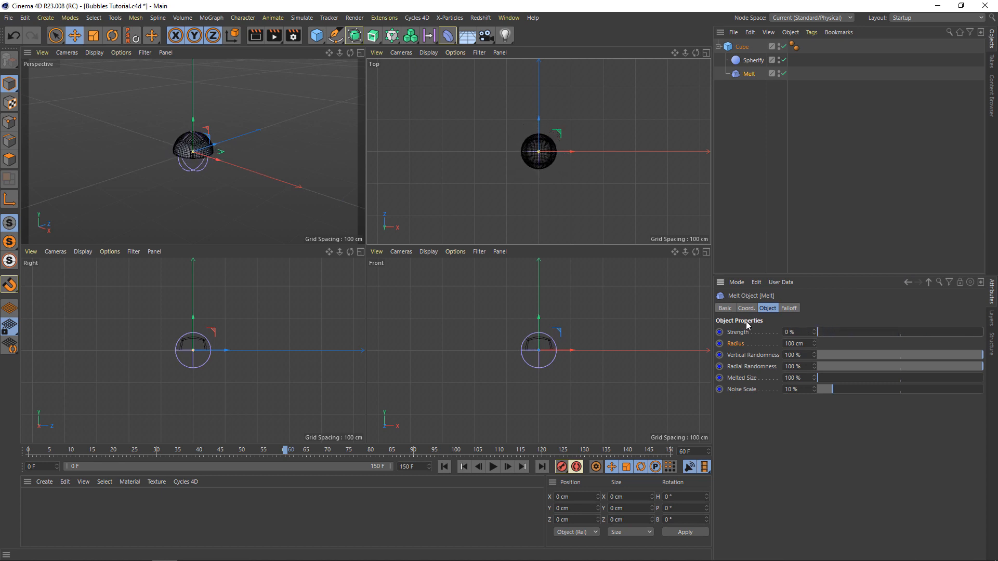
click(720, 332)
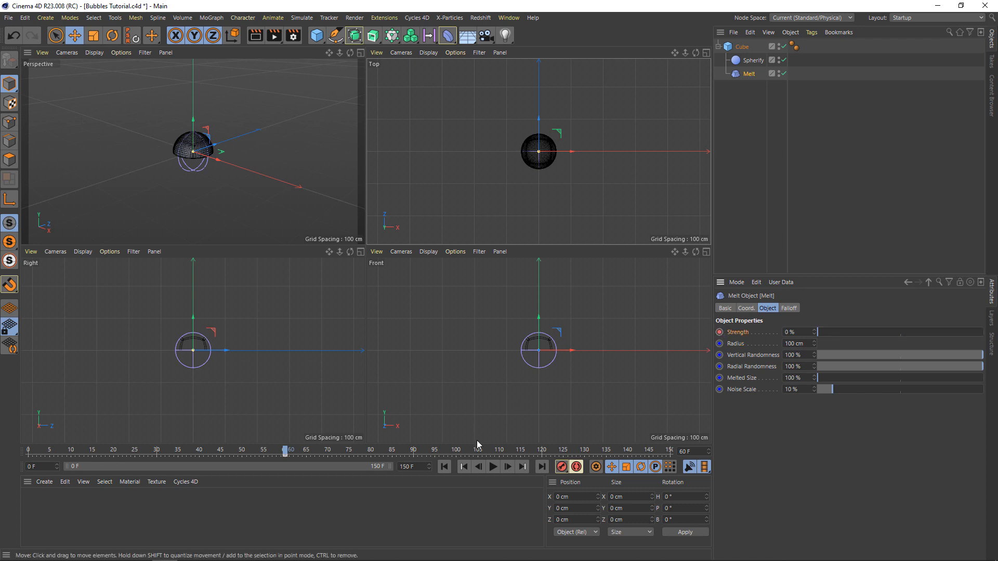
Return to frame 0 and keyframe the Melt deformer's strength at 100%
click(446, 466)
drag(835, 333, 985, 333)
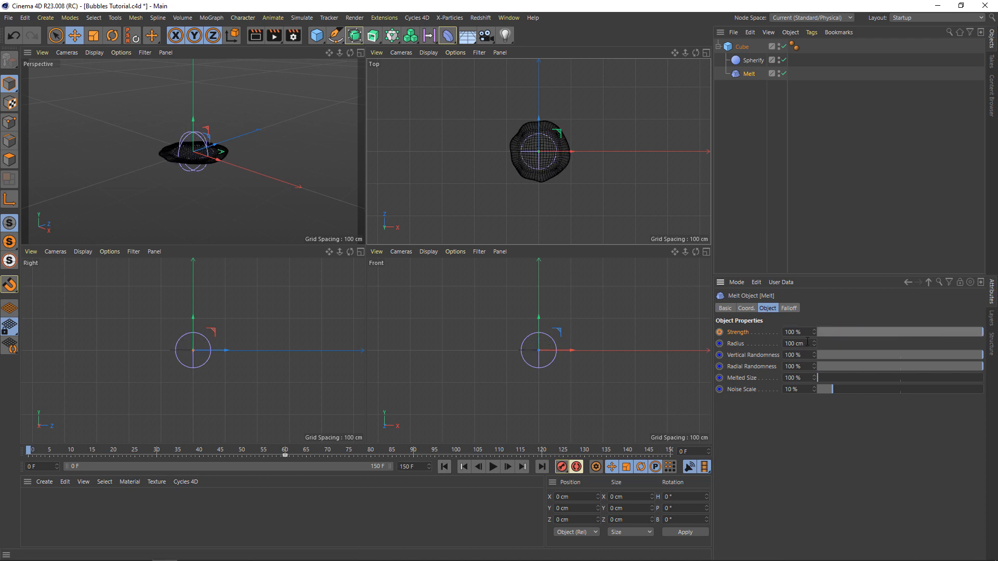
click(720, 332)
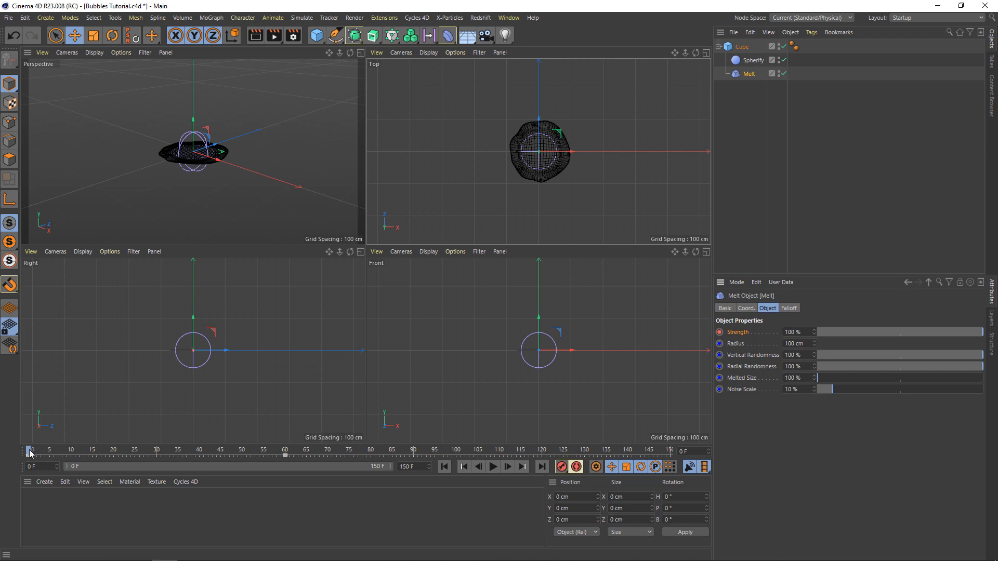
Scrub the timeline to frame 60 and set the Spherify radius to 100 cm there
click(46, 451)
drag(53, 452, 285, 461)
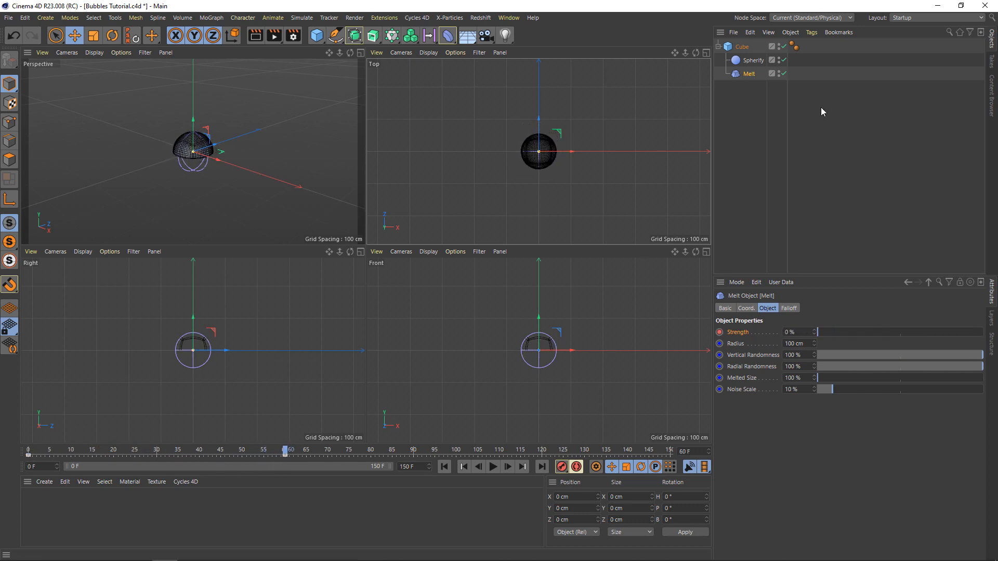
click(749, 59)
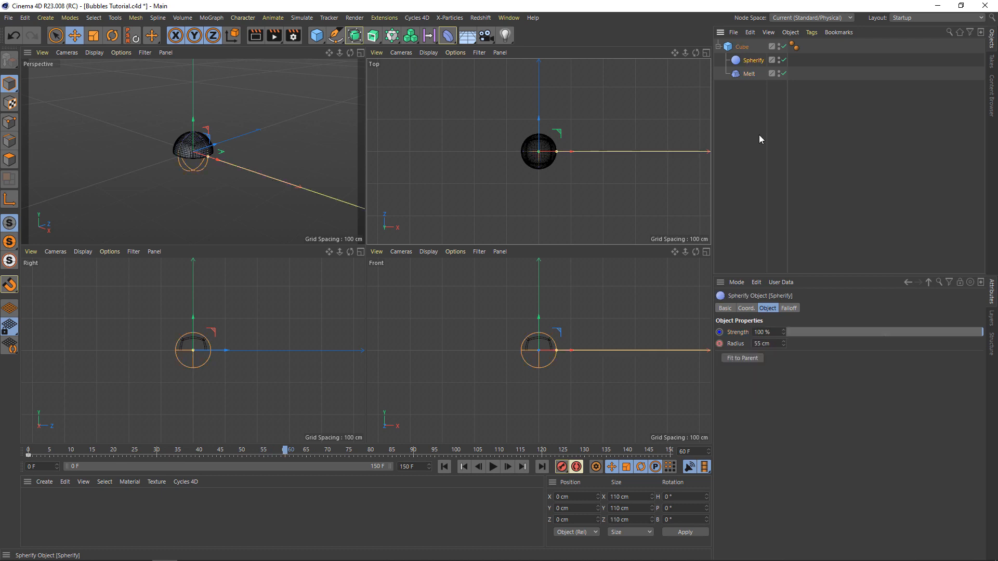
click(777, 344)
text(100)
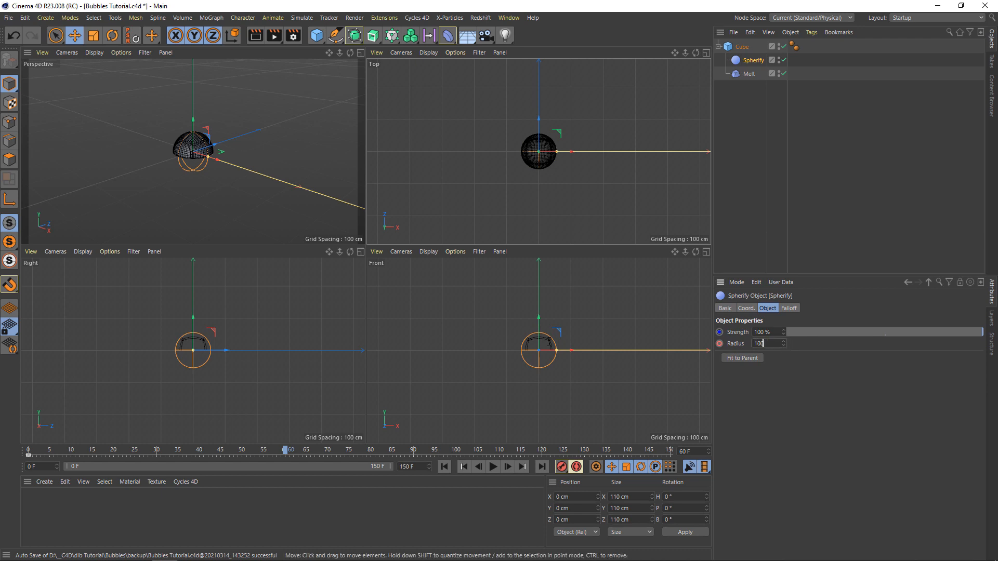
key(Return)
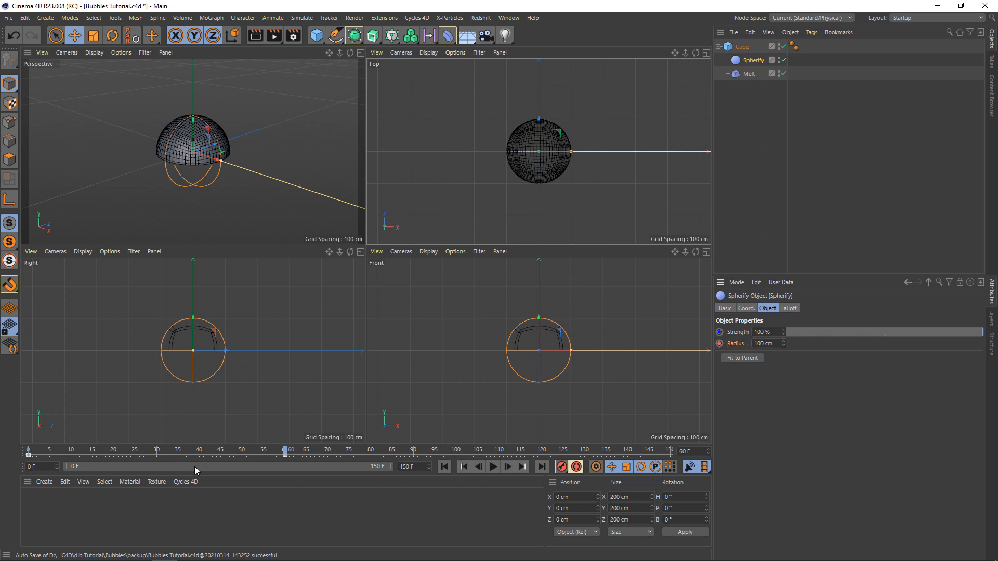
Keyframe the Spherify radius at 60.5 cm on frame 30, and scrub back to frame 16 to check the motion
drag(283, 451, 157, 466)
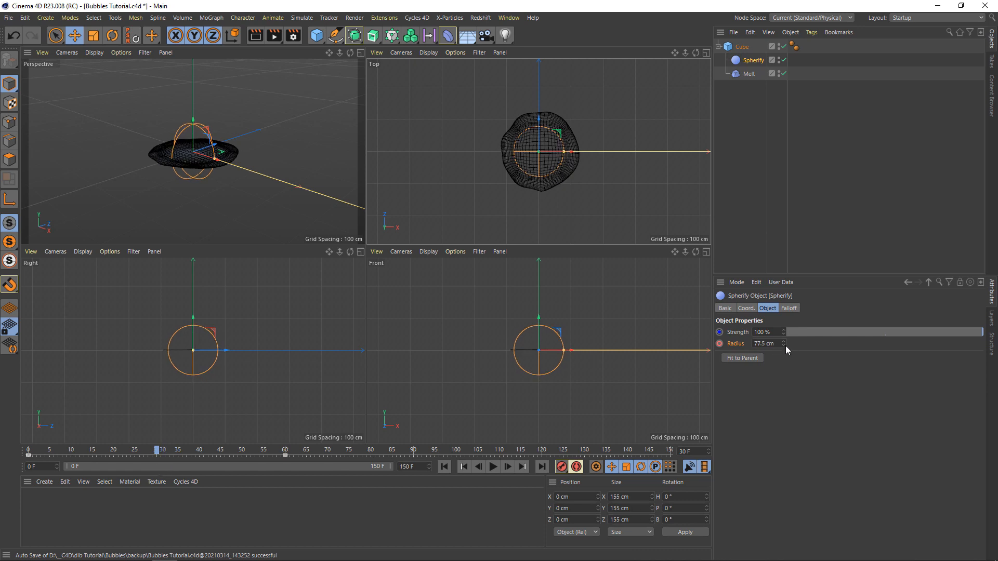
drag(784, 342, 784, 360)
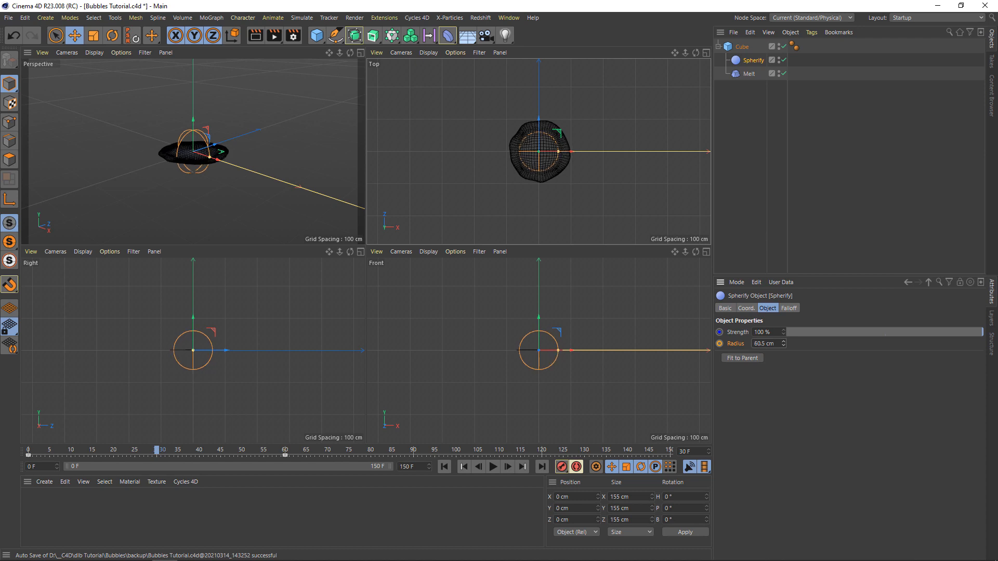
click(720, 344)
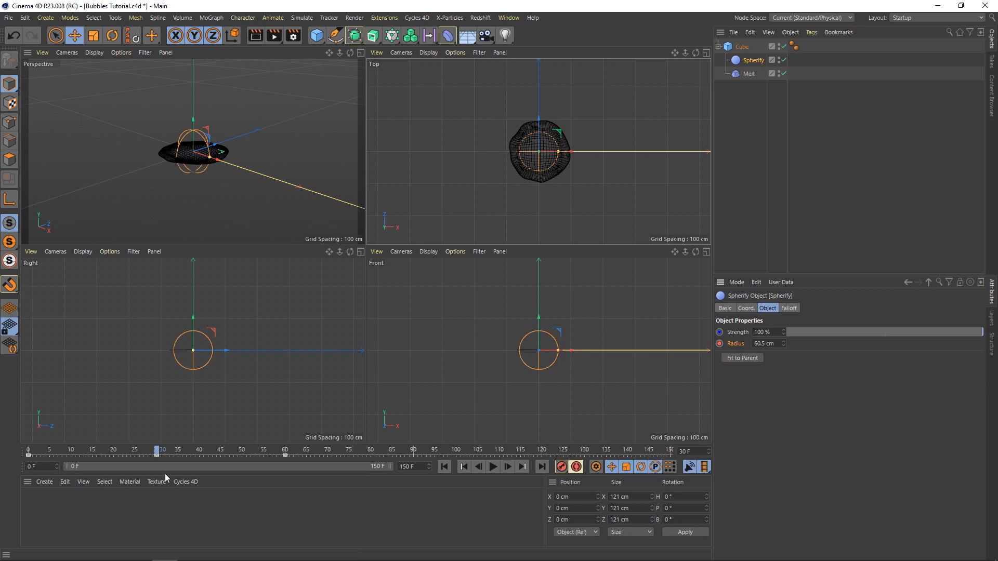
drag(156, 451, 96, 455)
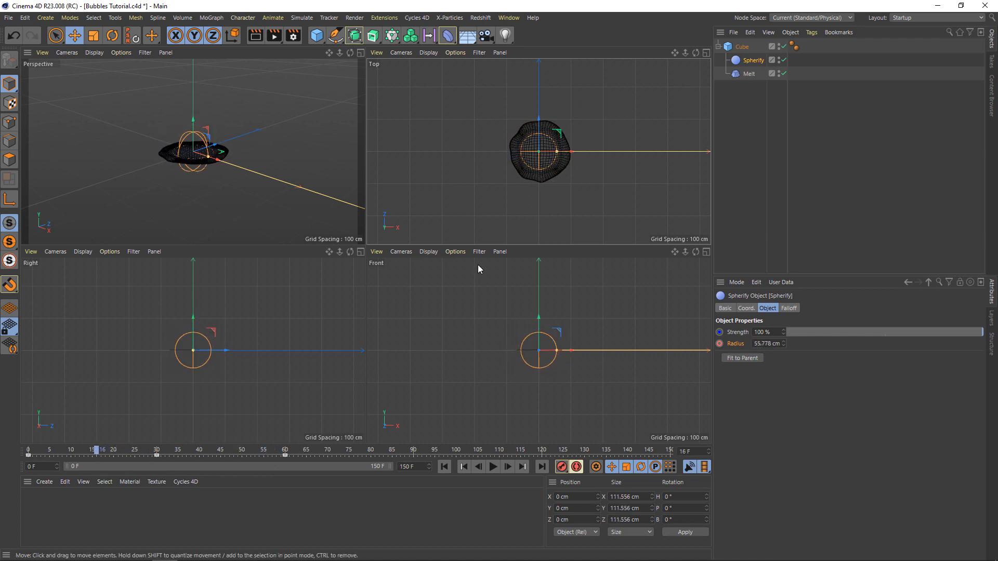
Set the Melt deformer's radius to 400 cm and scrub the timeline to frame 71 to check the dome's growth
click(361, 53)
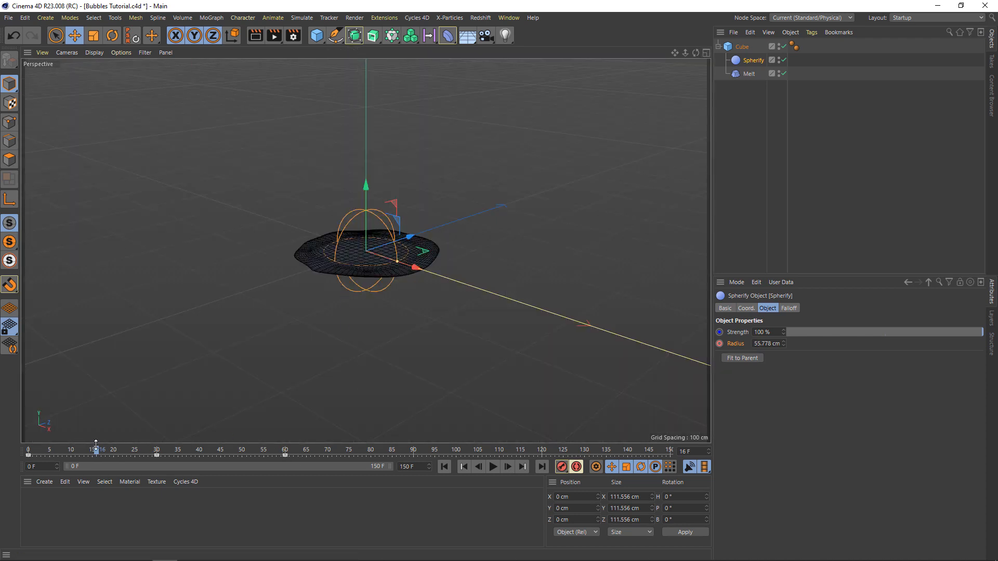
drag(96, 452, 190, 463)
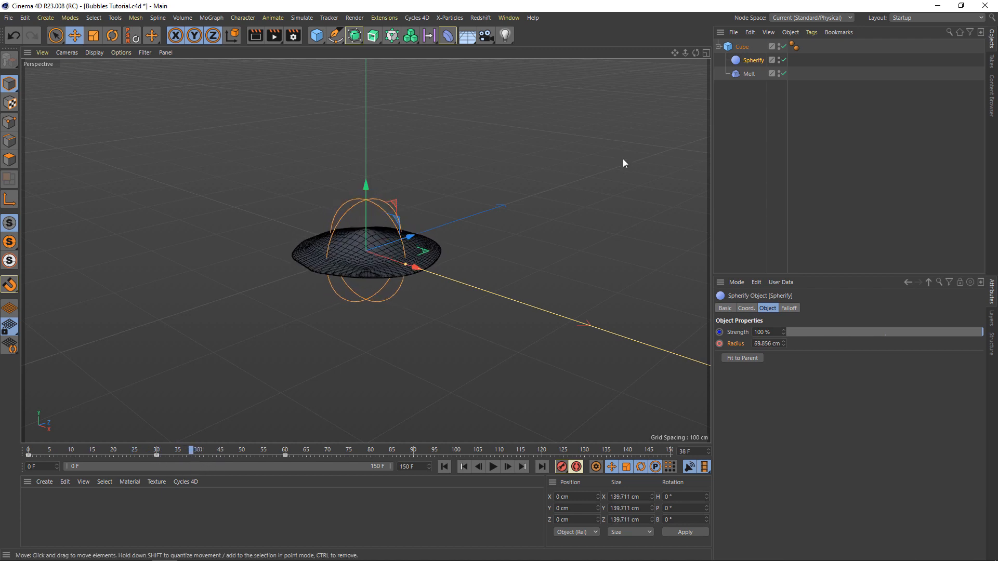
scroll(344, 220, up, 2)
drag(696, 53, 736, 61)
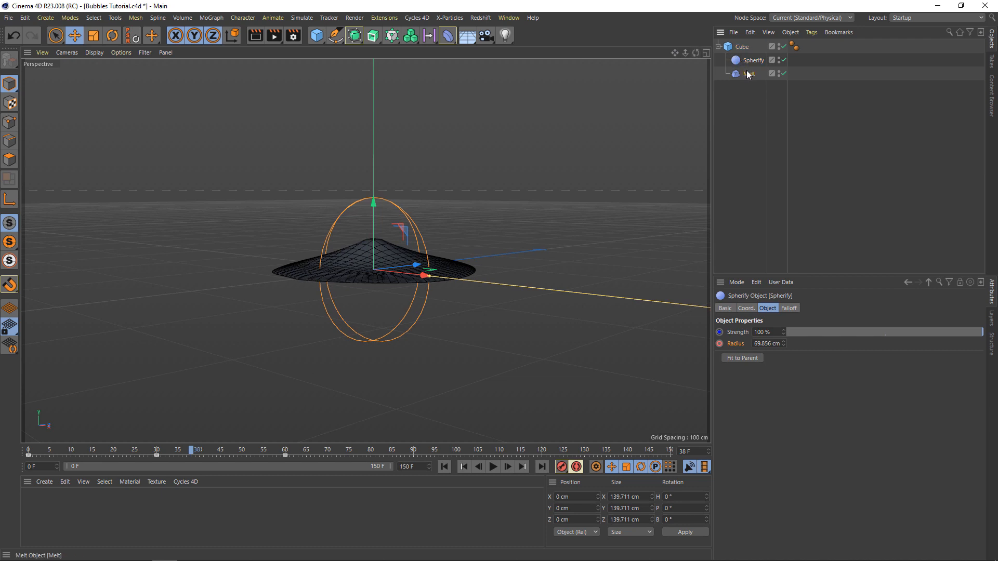
click(749, 74)
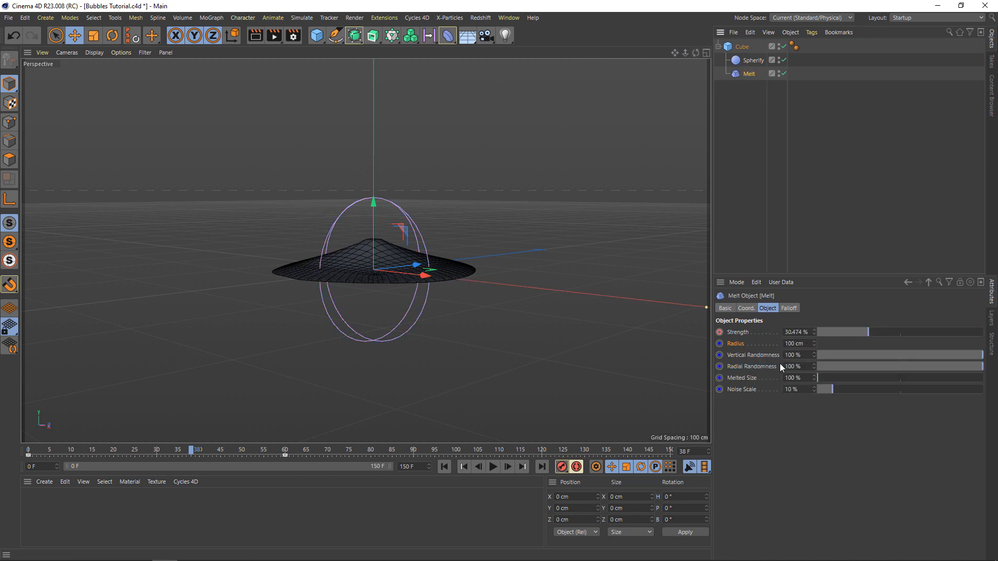
drag(814, 346, 814, 292)
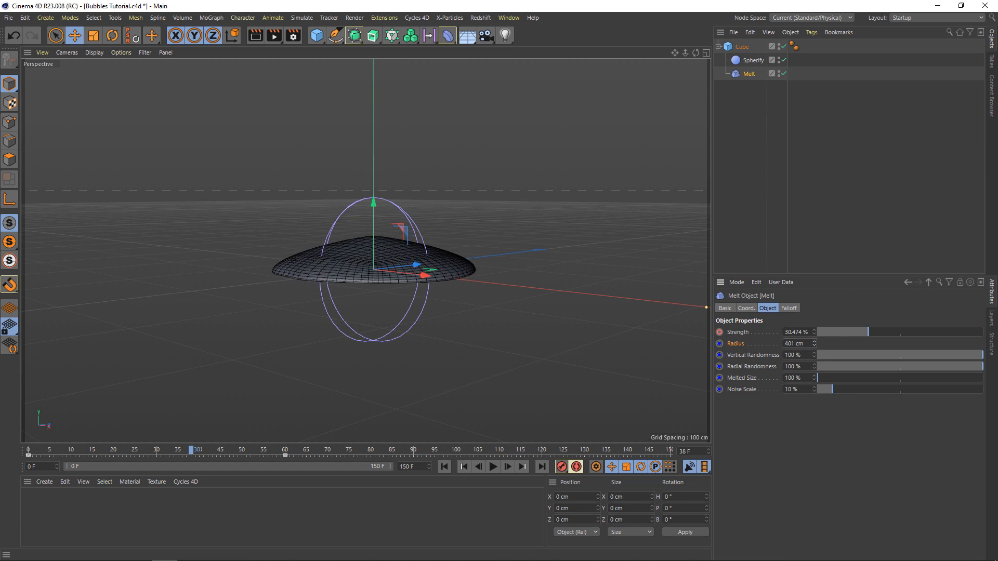
drag(810, 343, 697, 331)
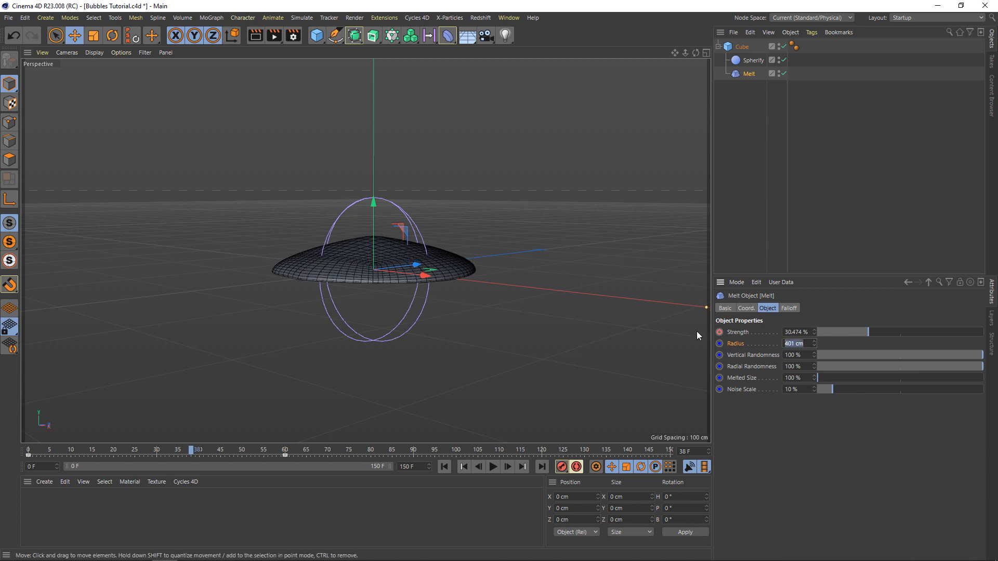
text(400)
key(Return)
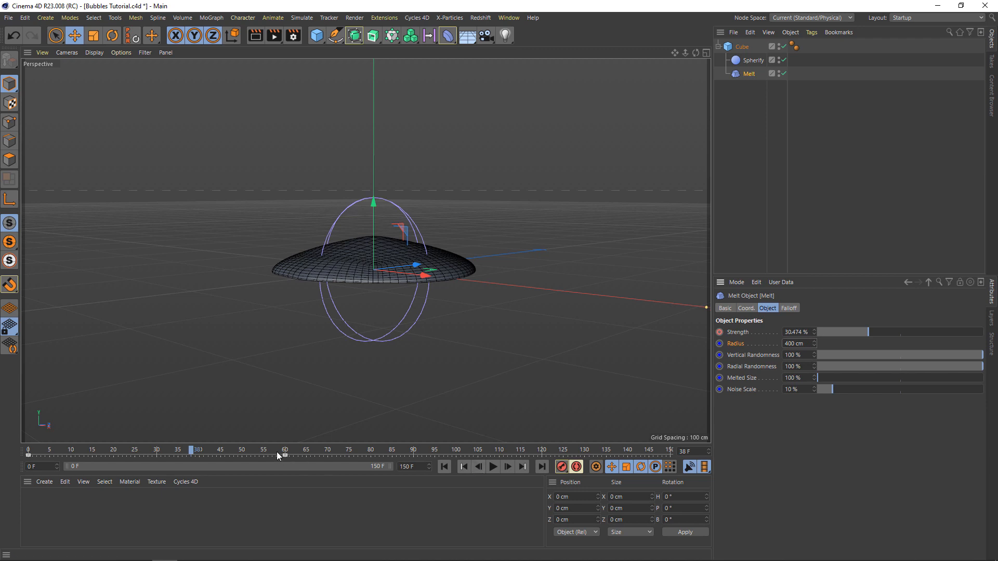
drag(197, 452, 297, 467)
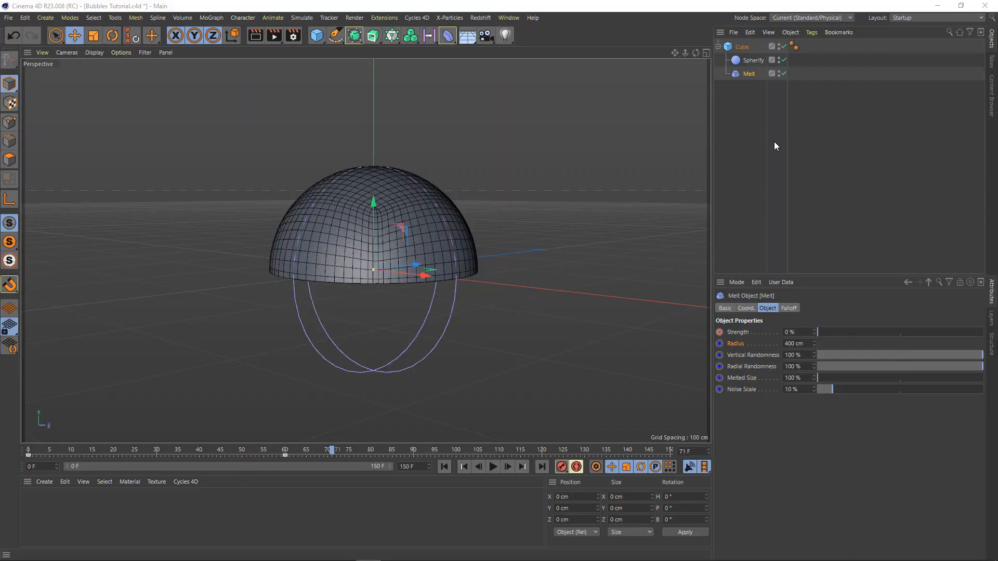
Add a Null, nest the cube inside it, and move Spherify and Melt out of the cube to sit directly under the Null
click(743, 48)
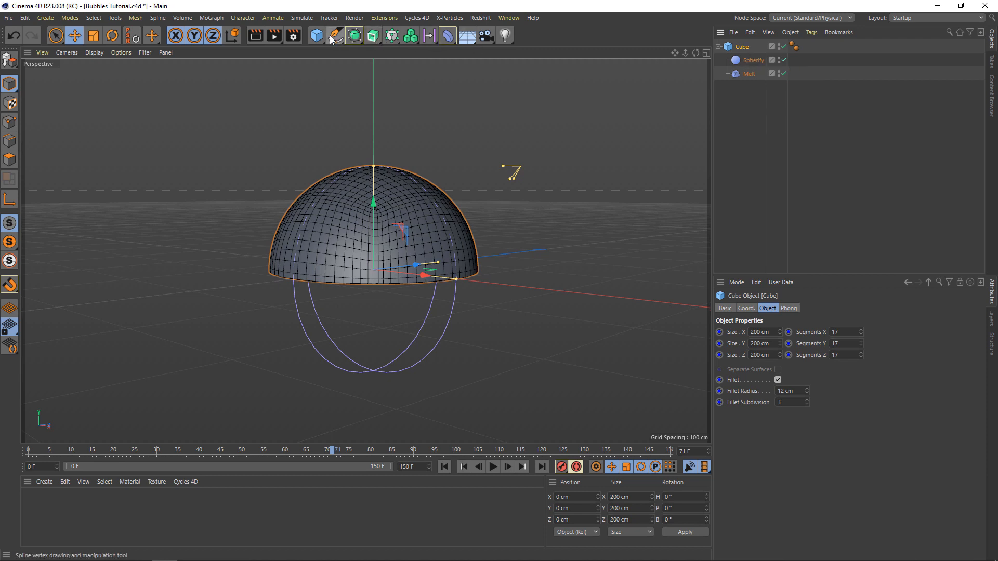
drag(319, 36, 344, 52)
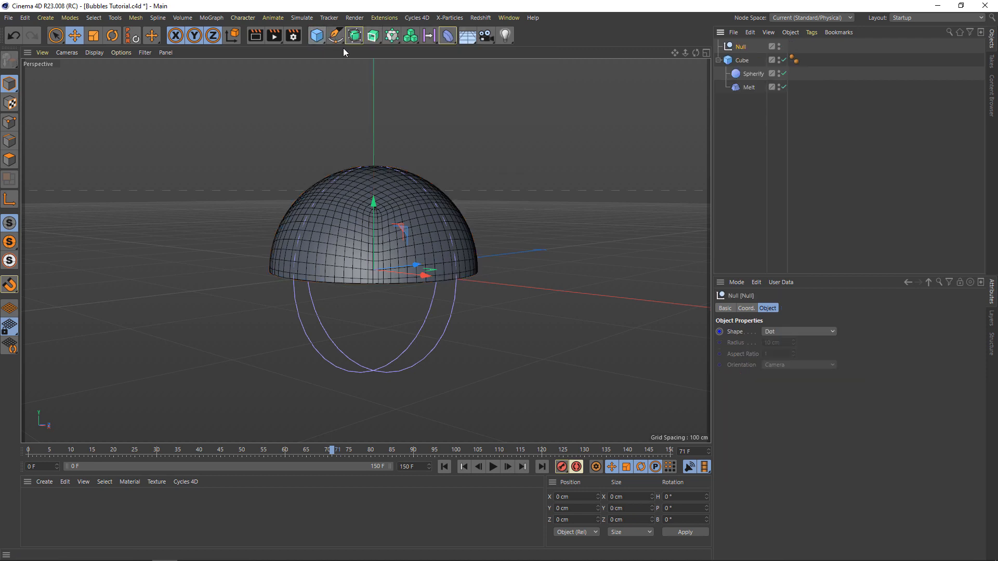
drag(747, 65, 747, 51)
click(758, 74)
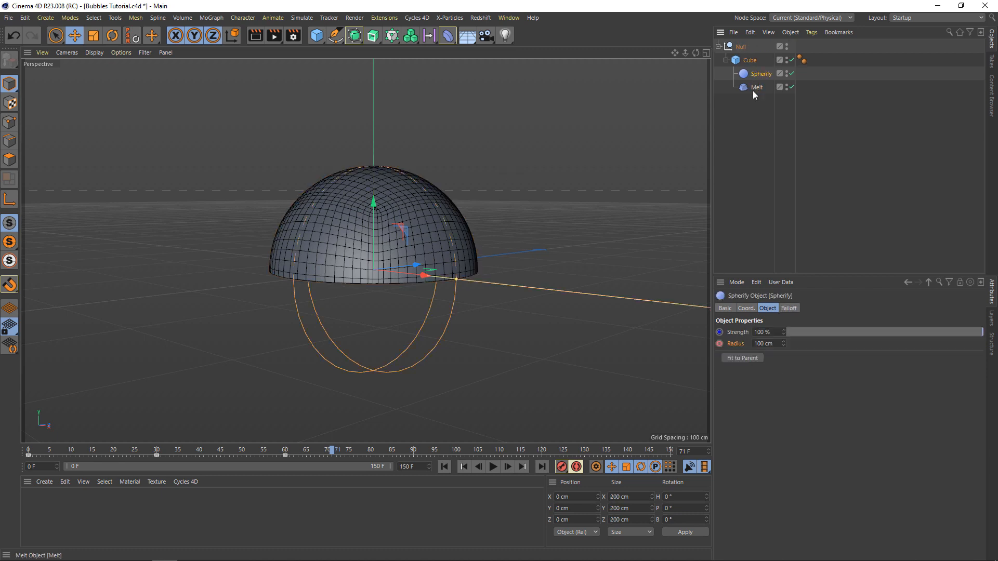
ctrl+click(756, 87)
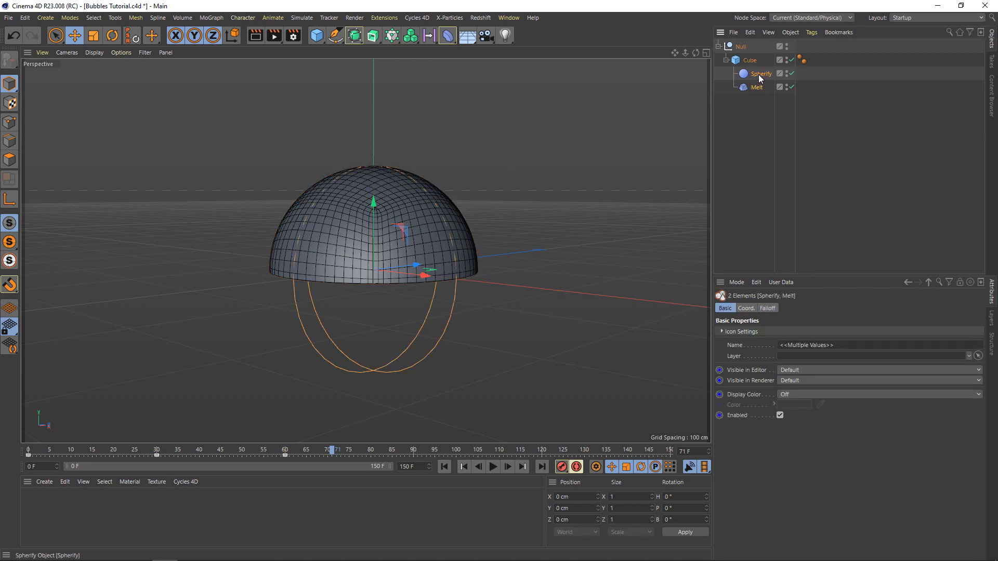
drag(759, 78, 753, 55)
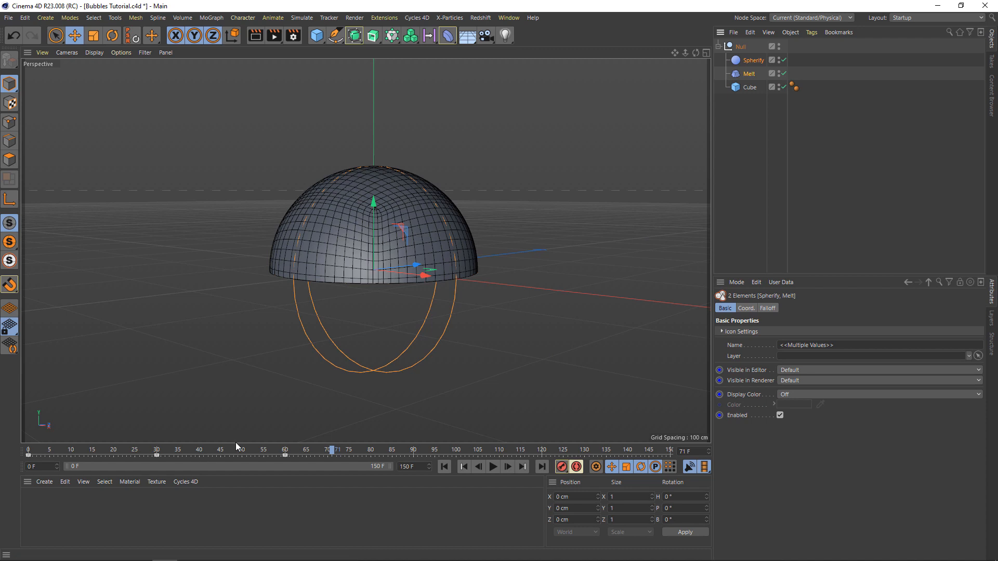
Return to frame 0 and set the Null's bank rotation (R.B) to 90°
drag(332, 450, 287, 451)
click(745, 48)
click(747, 309)
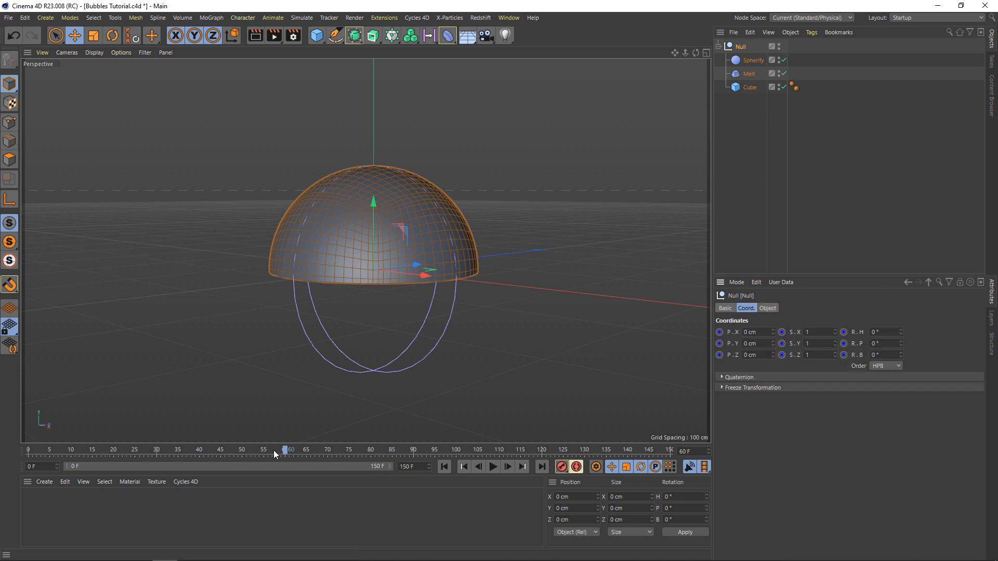
click(444, 466)
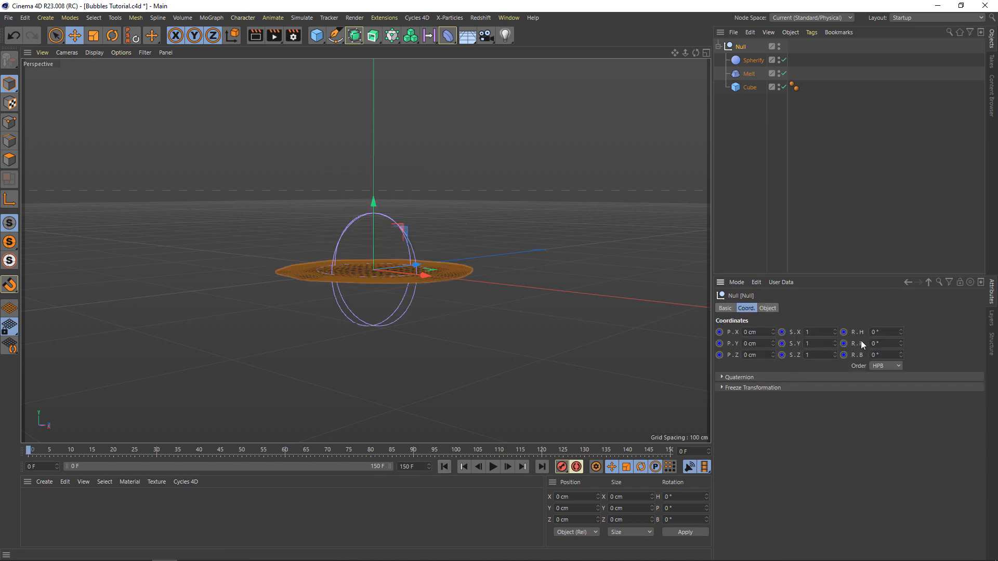
drag(902, 332, 736, 360)
right_click(902, 331)
right_click(902, 344)
text(90)
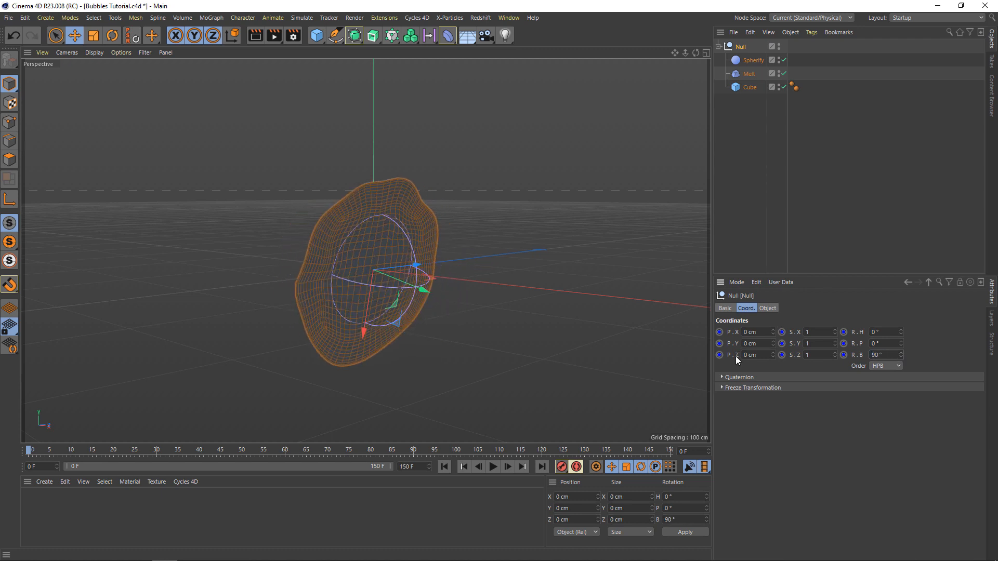
key(Return)
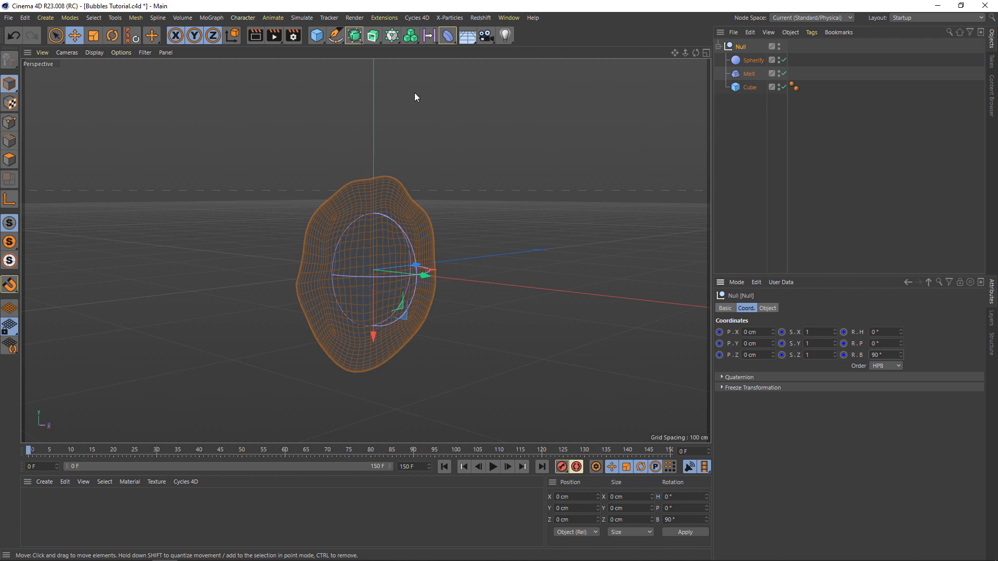
Add a Disc with its orientation set to +X, and scrub to frame 65 to check it against the bubble
click(316, 35)
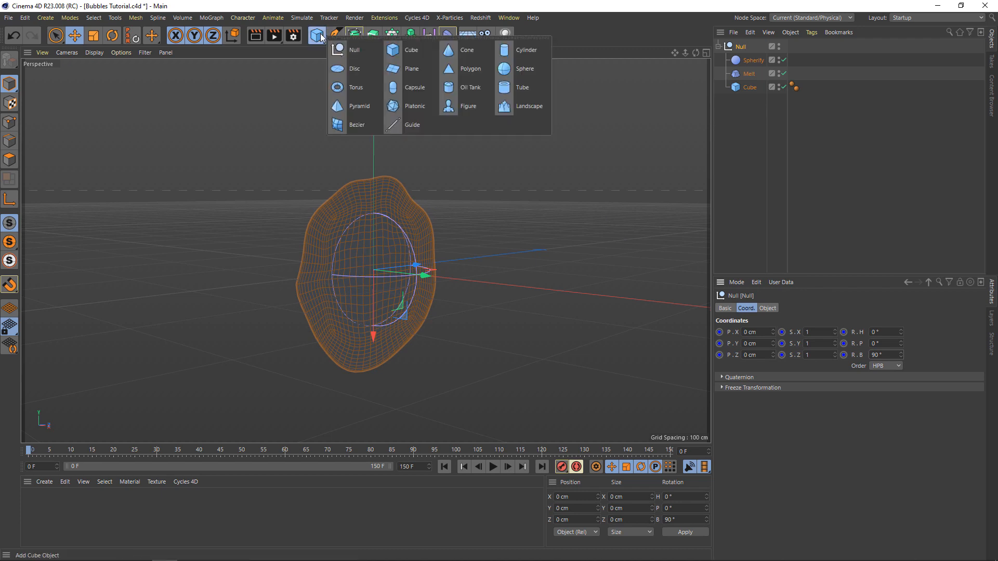
click(365, 70)
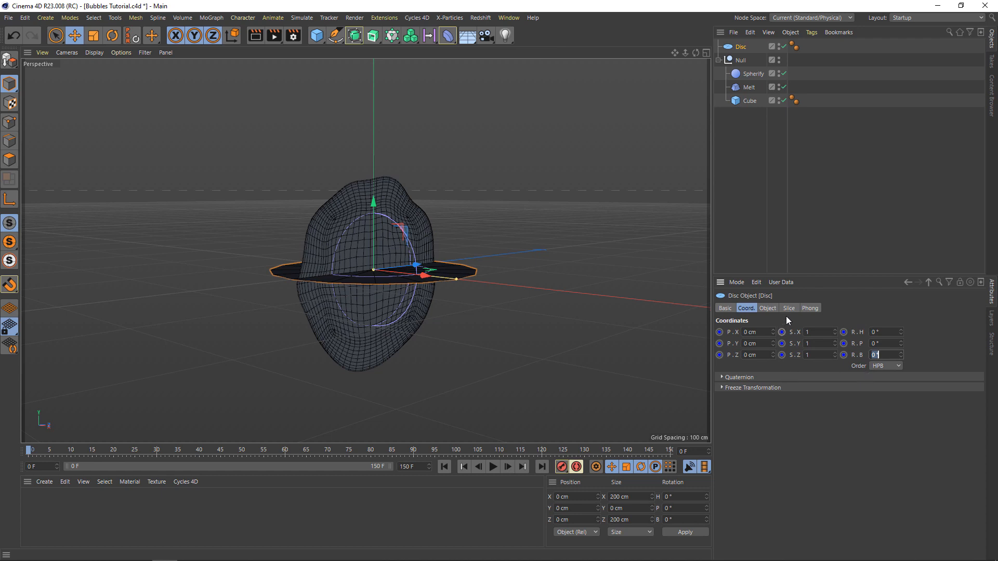
click(768, 308)
click(787, 378)
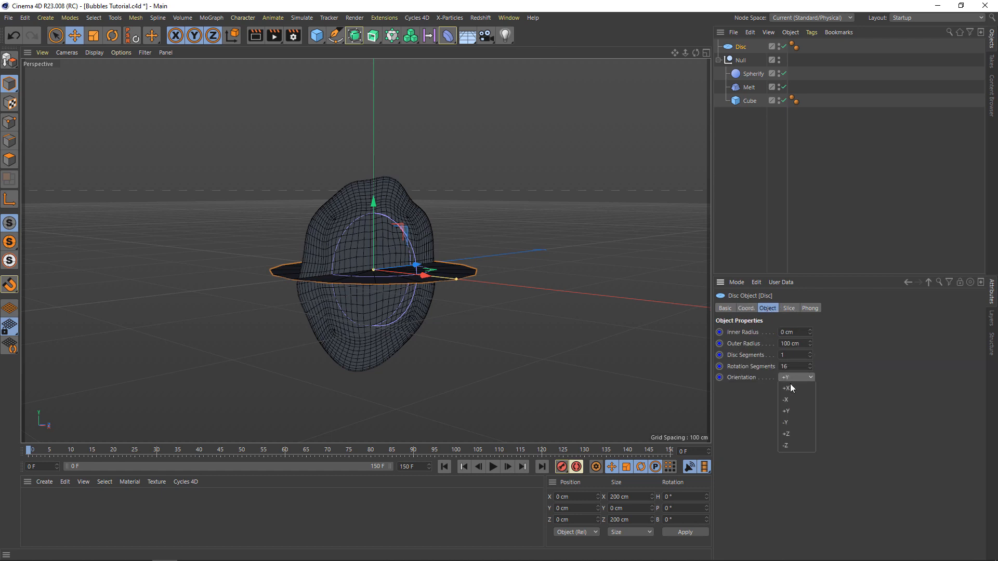
click(790, 388)
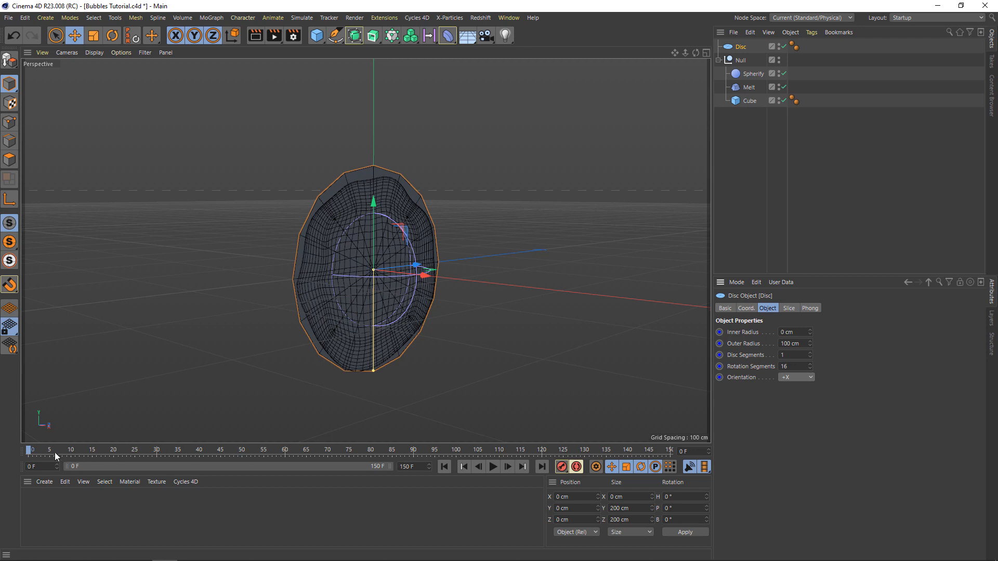
drag(31, 452, 306, 469)
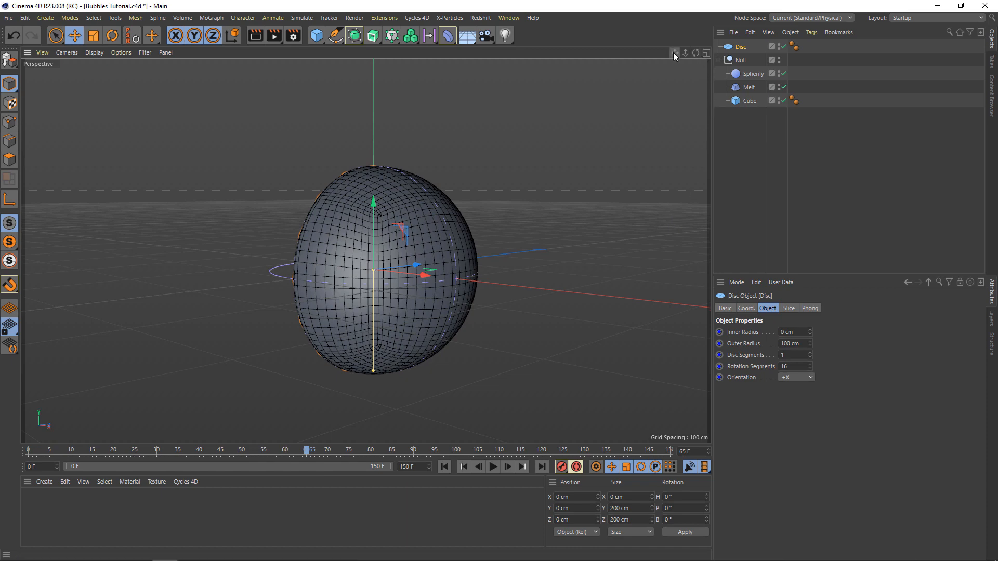
drag(674, 53, 564, 55)
drag(697, 54, 721, 65)
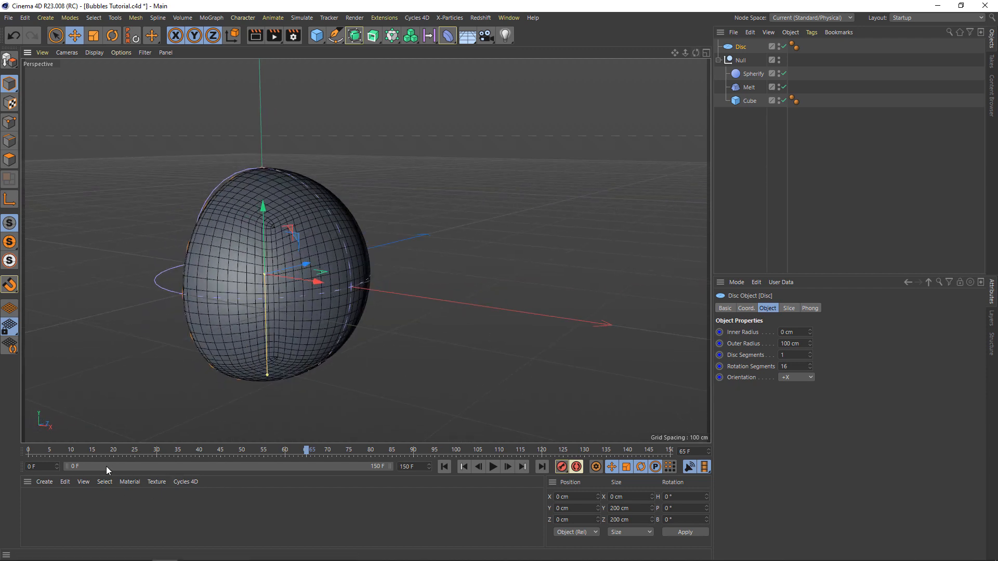
Scrub to frame 45 and keyframe the Null's X position at 0 cm
drag(67, 453, 224, 464)
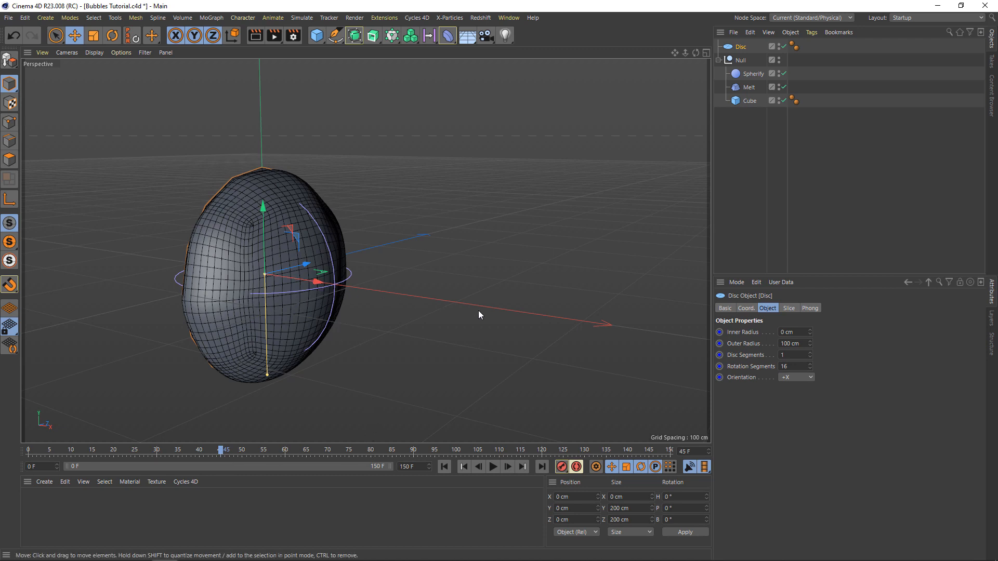
click(741, 61)
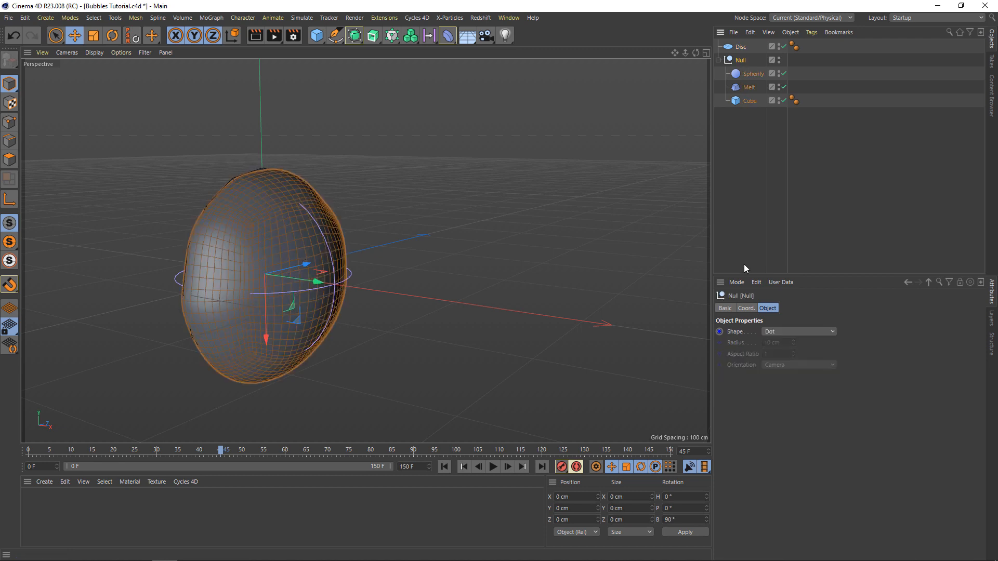
click(742, 308)
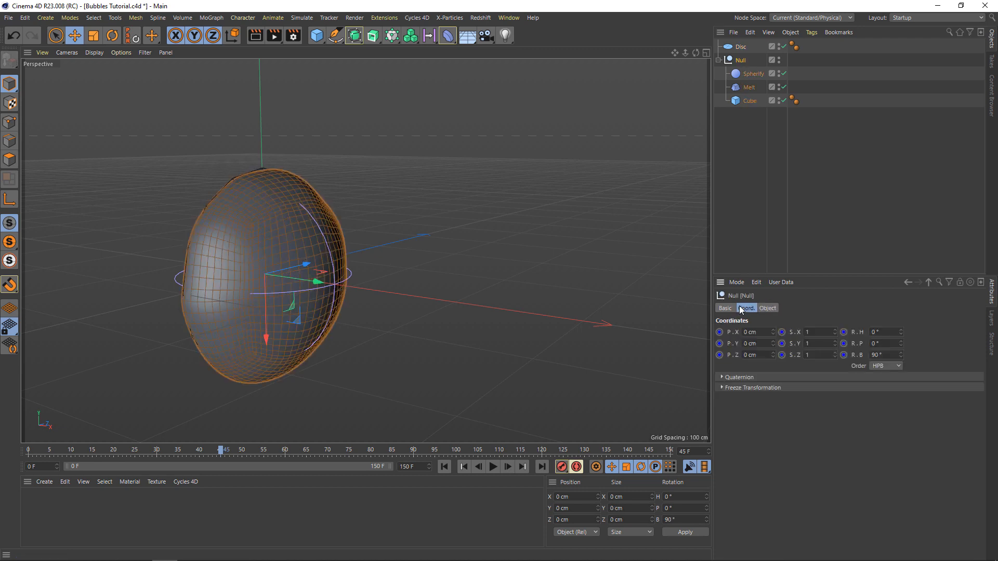
click(719, 332)
Go to frame 145, set the Null's X position to 500 cm and keyframe it
click(650, 451)
click(763, 332)
text(500)
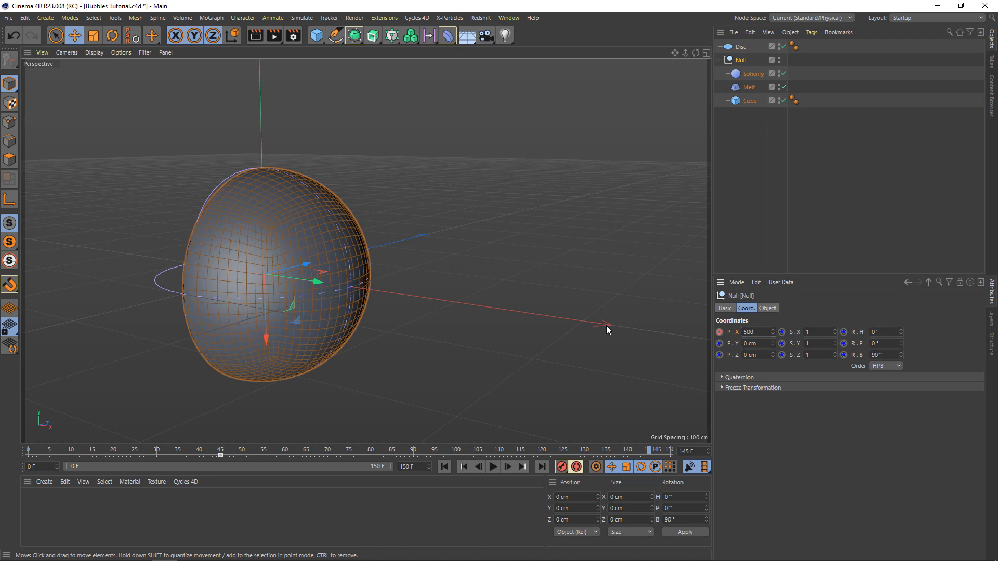
key(Return)
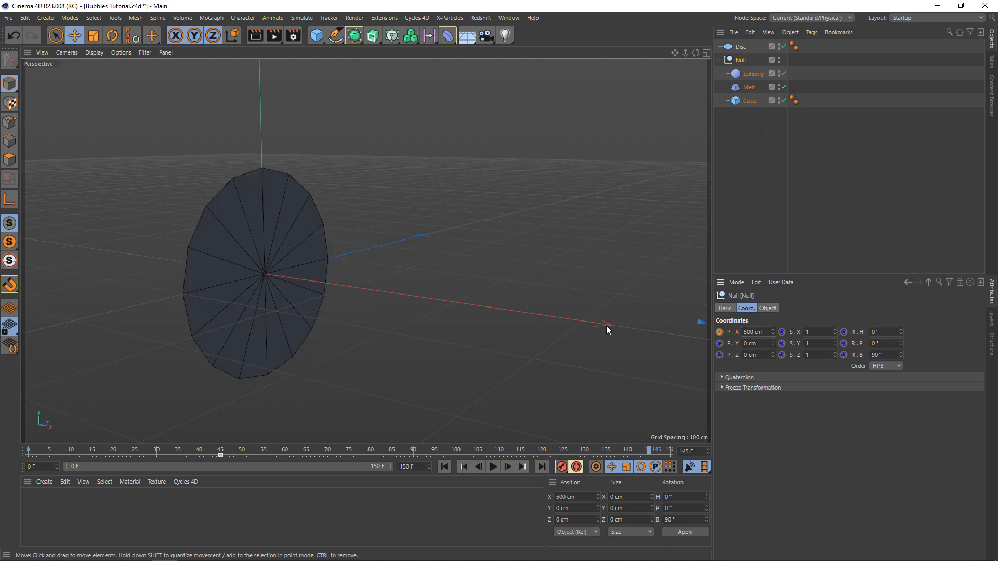
click(720, 332)
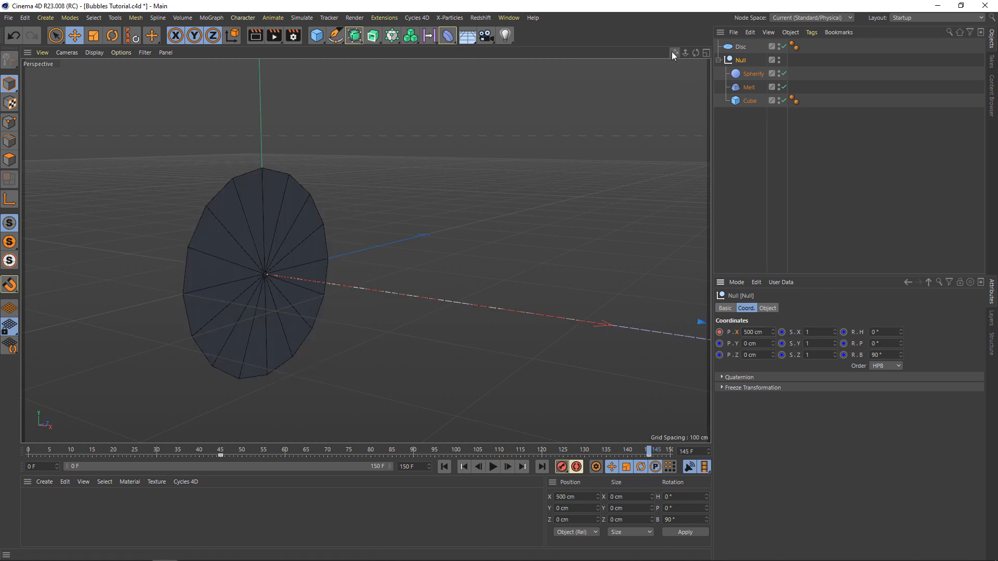
Play the animation from the start and compare the Null's position keyframes at frames 45 and 145
drag(674, 53, 366, 251)
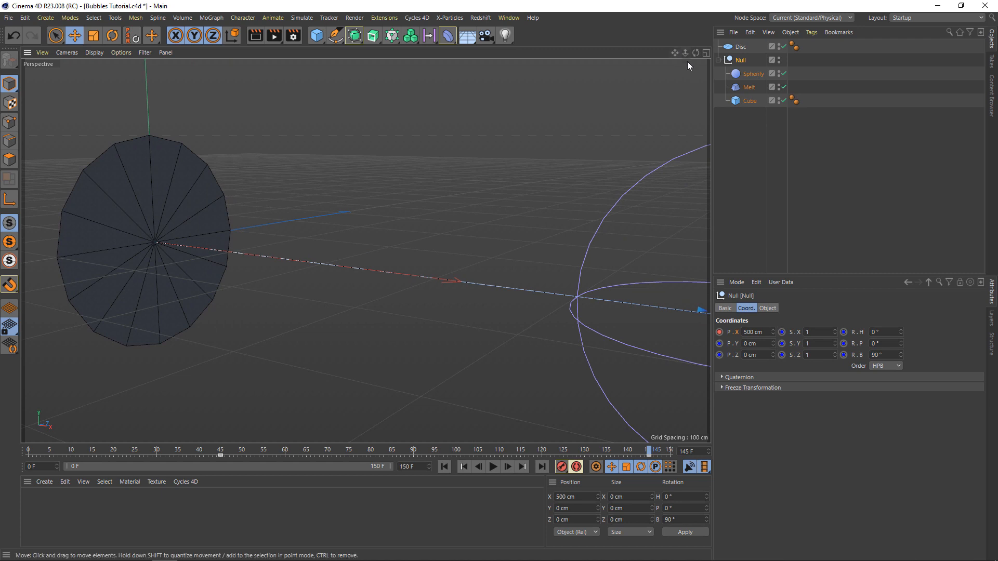
mouse_move(688, 57)
mouse_down()
mouse_move(366, 251)
mouse_move(678, 73)
mouse_up()
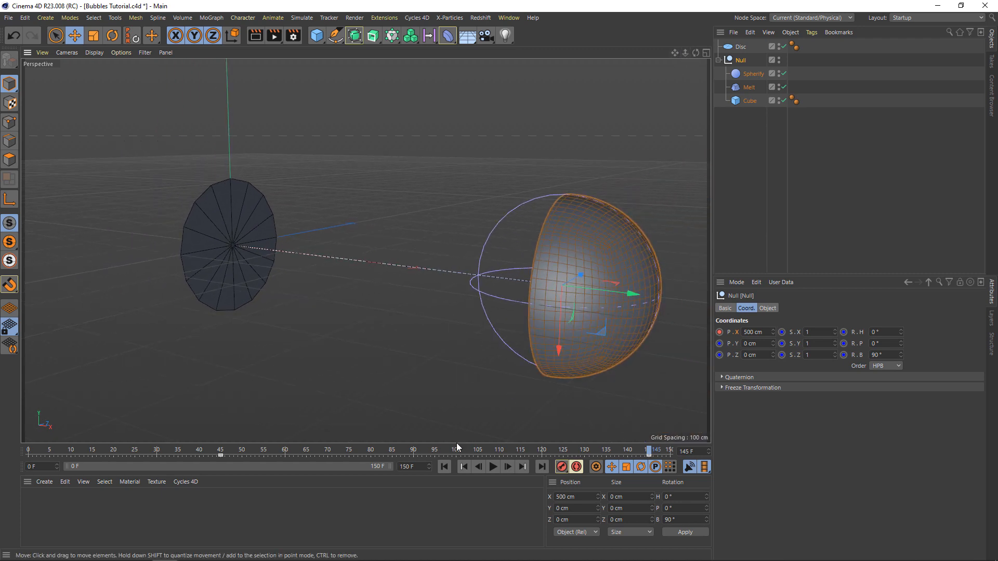
click(445, 467)
click(494, 467)
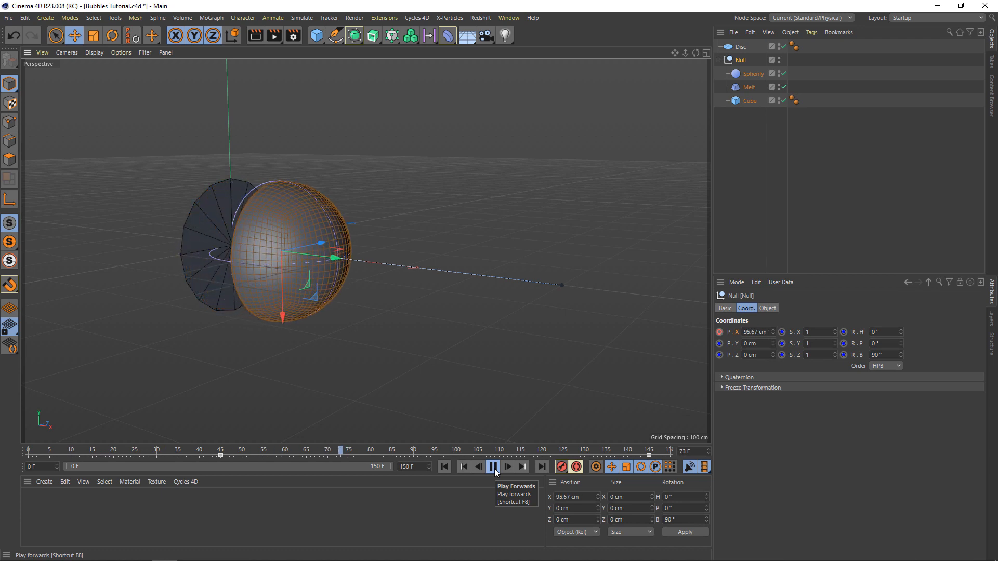
click(493, 467)
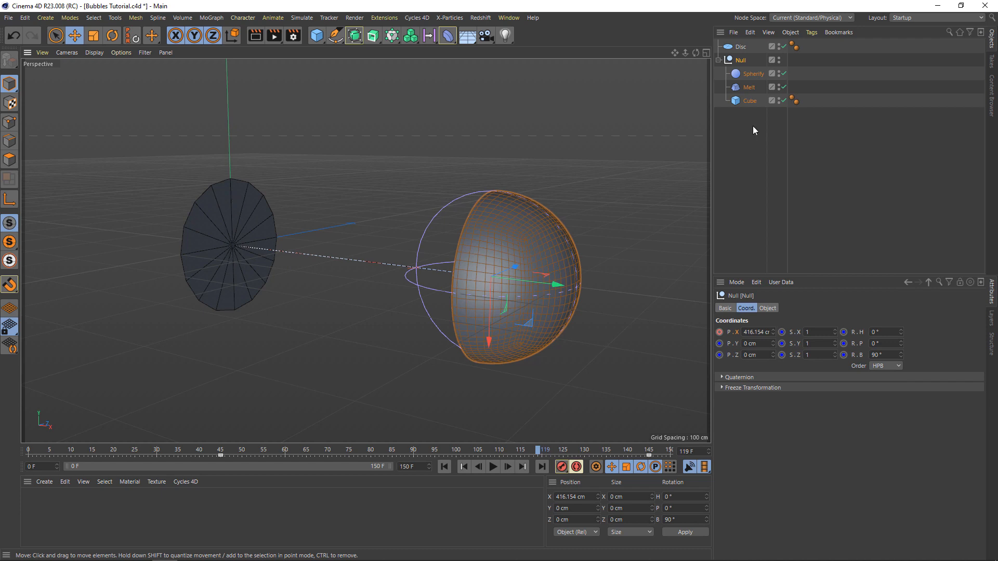
click(464, 467)
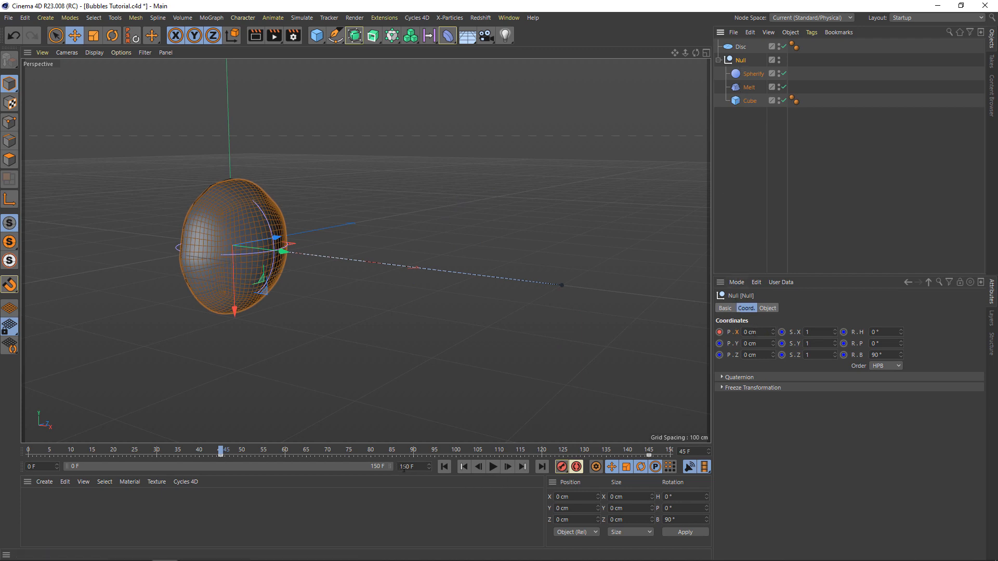
click(522, 467)
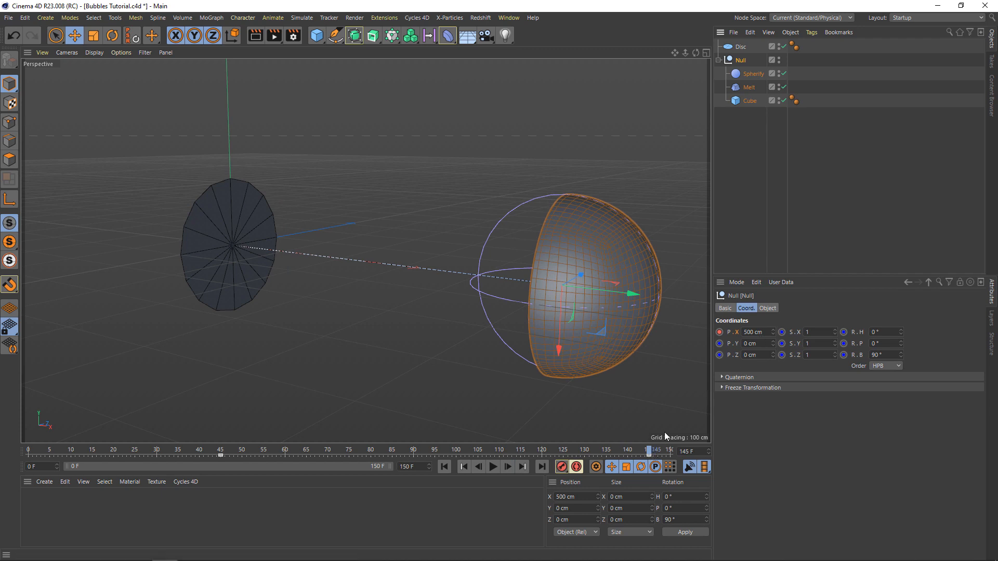
Go to frame 45 and keyframe the Melt deformer's Y position at 0 cm
click(748, 87)
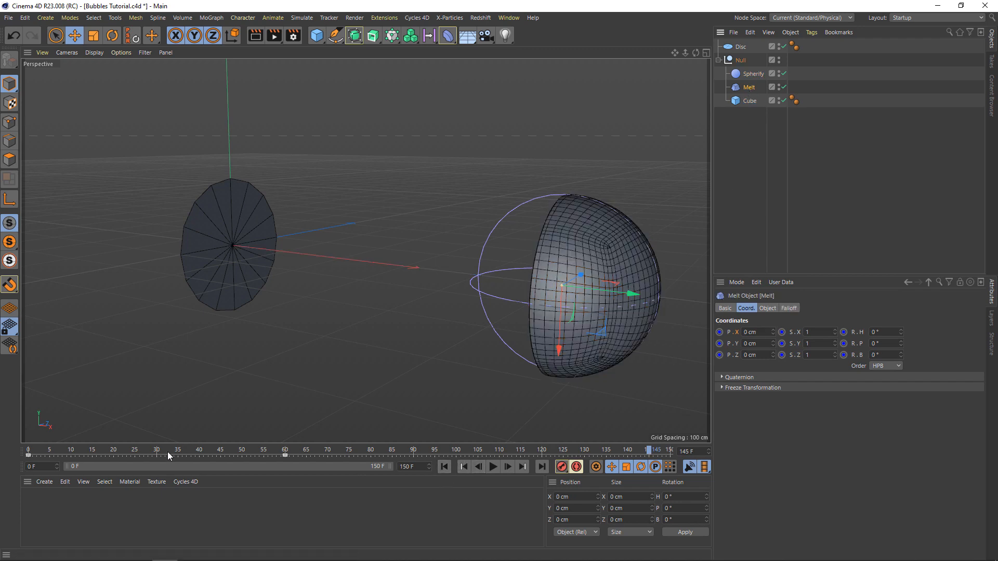
click(221, 450)
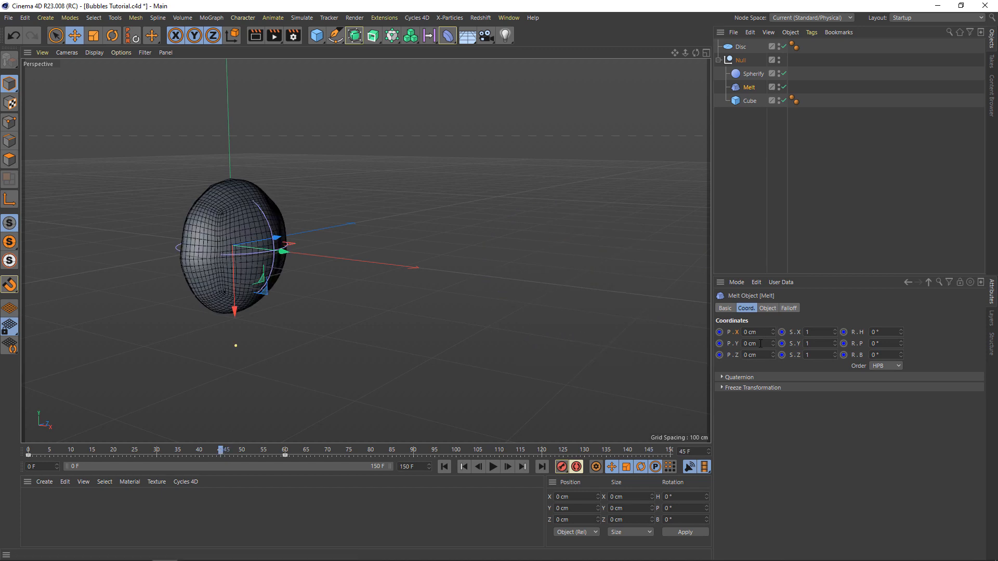
ctrl+click(719, 343)
At frame 145, set the Melt deformer's Y position to -500 cm and keyframe it
click(649, 451)
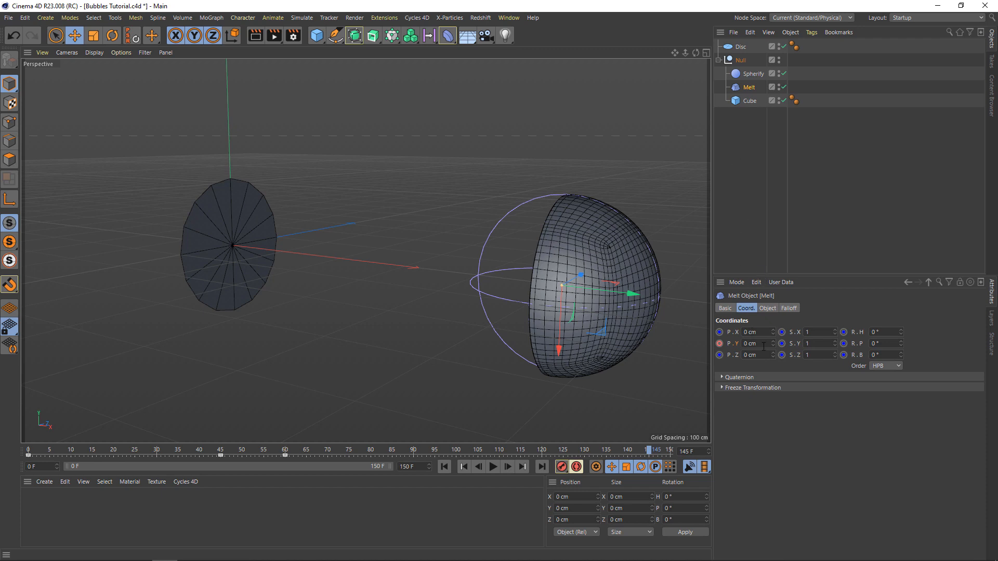
click(763, 346)
text(-500)
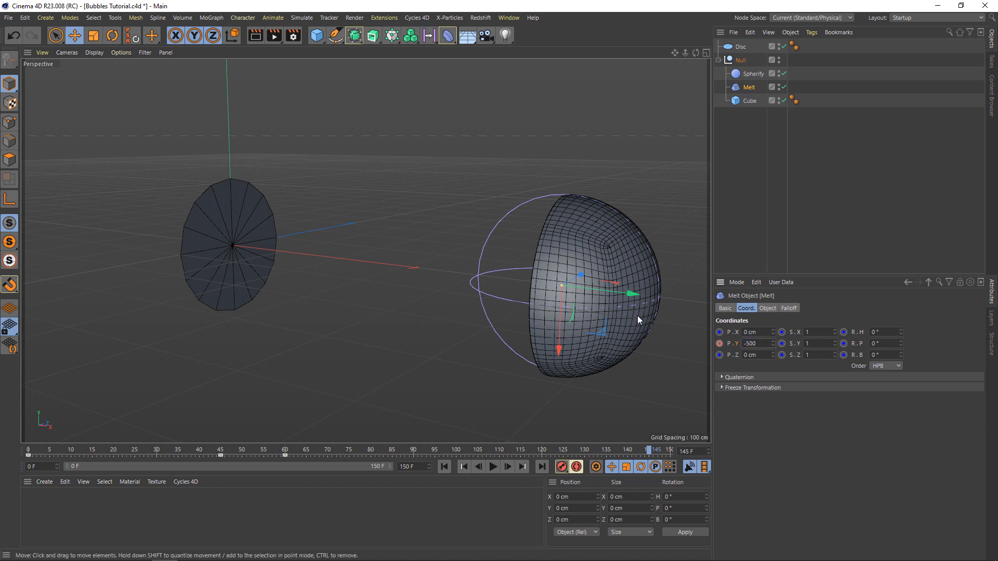
key(Return)
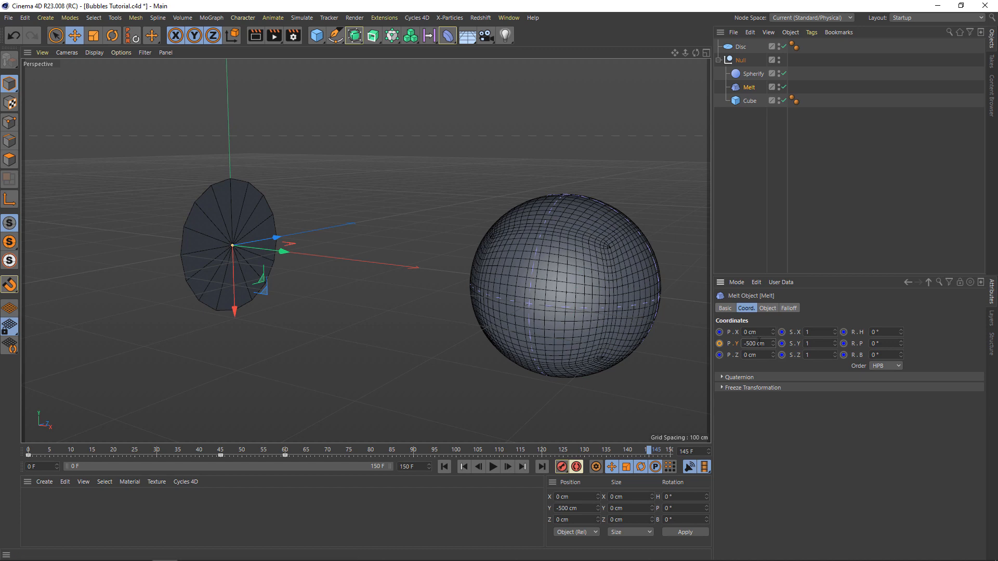
click(720, 344)
Compare the F-curves of the Null's Position X and the Melt's Position Y in the Timeline, framing both curves, and close it
click(511, 18)
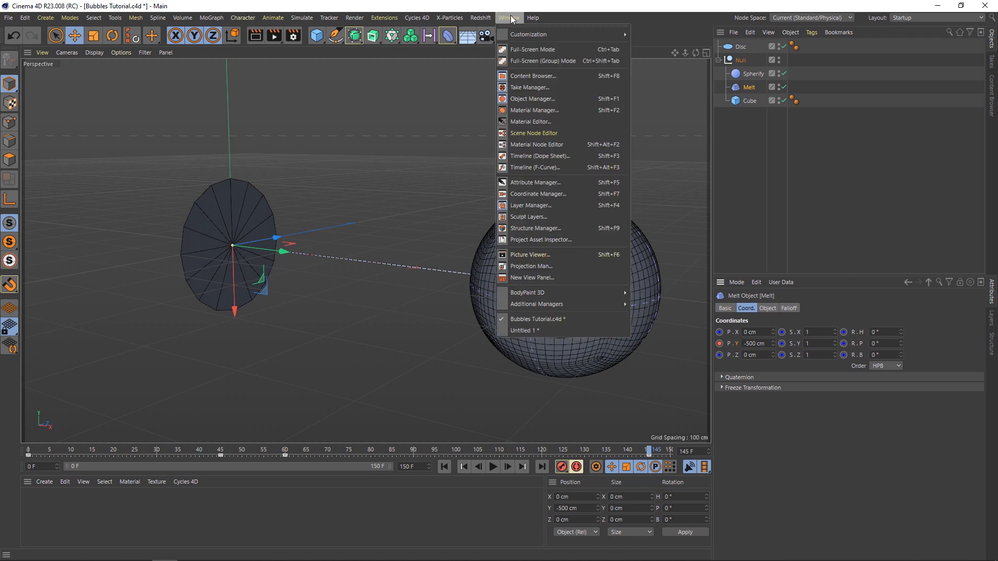
click(534, 167)
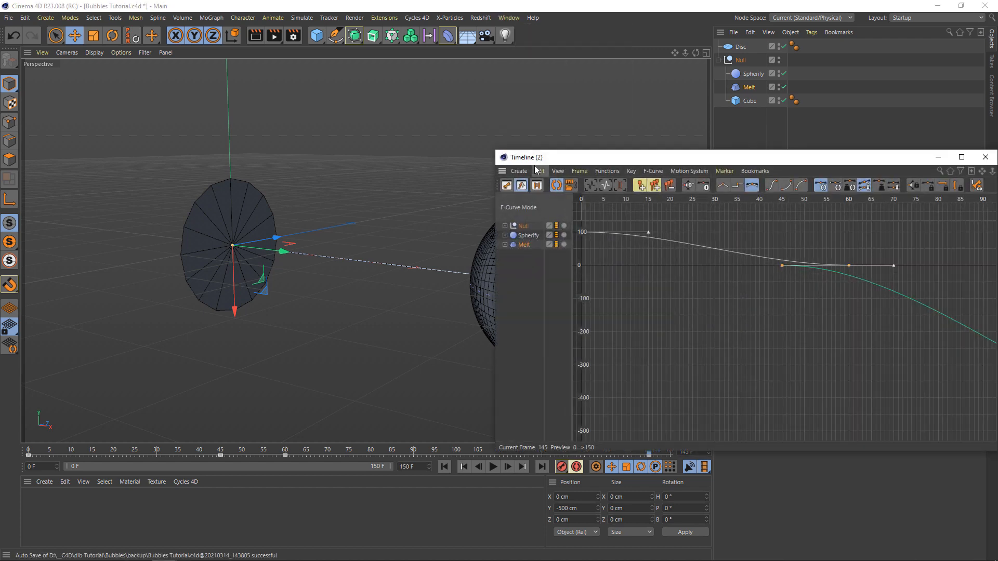
drag(619, 157, 253, 89)
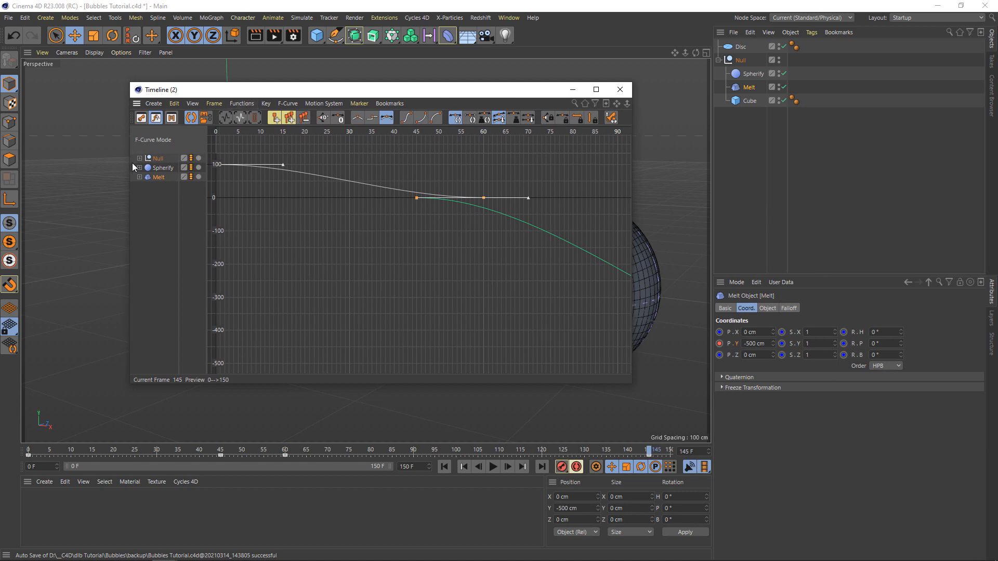
click(139, 158)
click(139, 186)
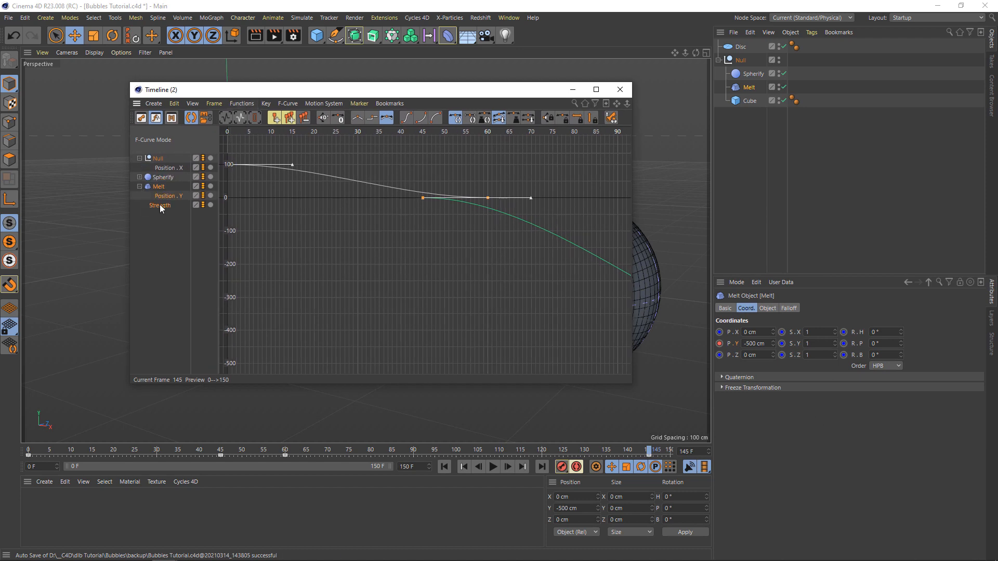
click(175, 167)
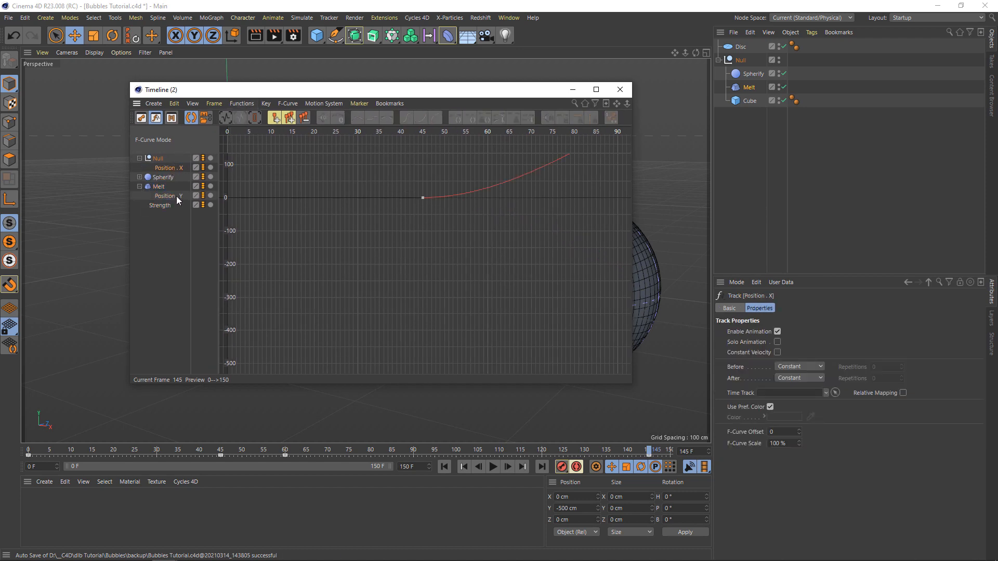
ctrl+click(167, 196)
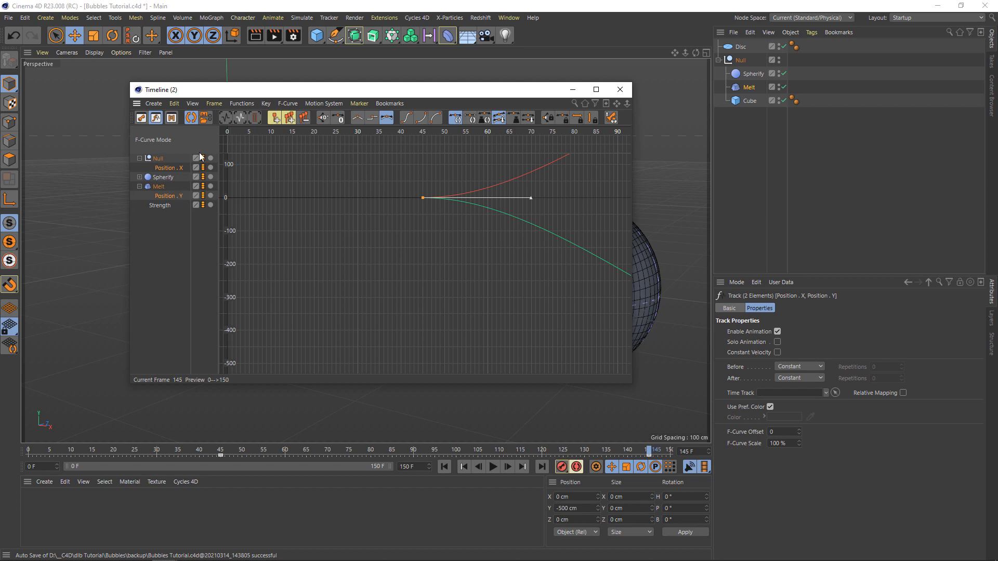
click(225, 118)
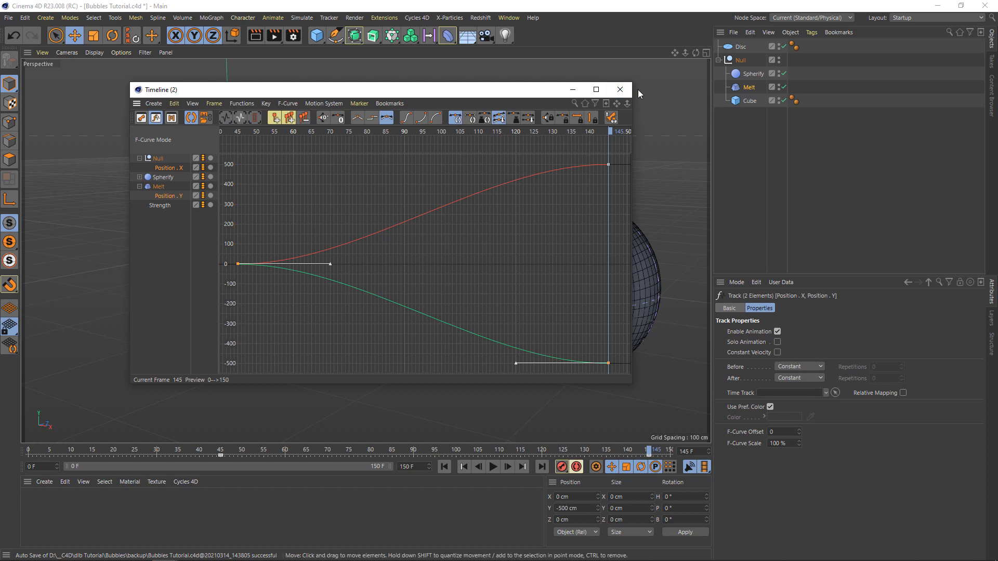
click(619, 90)
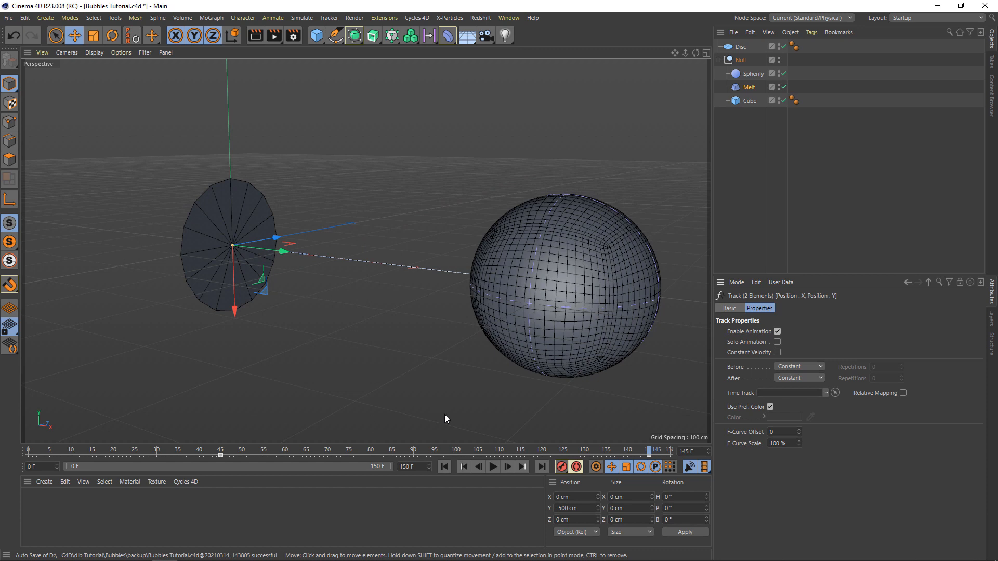
Scrub through the animation and inspect from several angles how the bubble forms and separates from the disc
drag(57, 447, 323, 459)
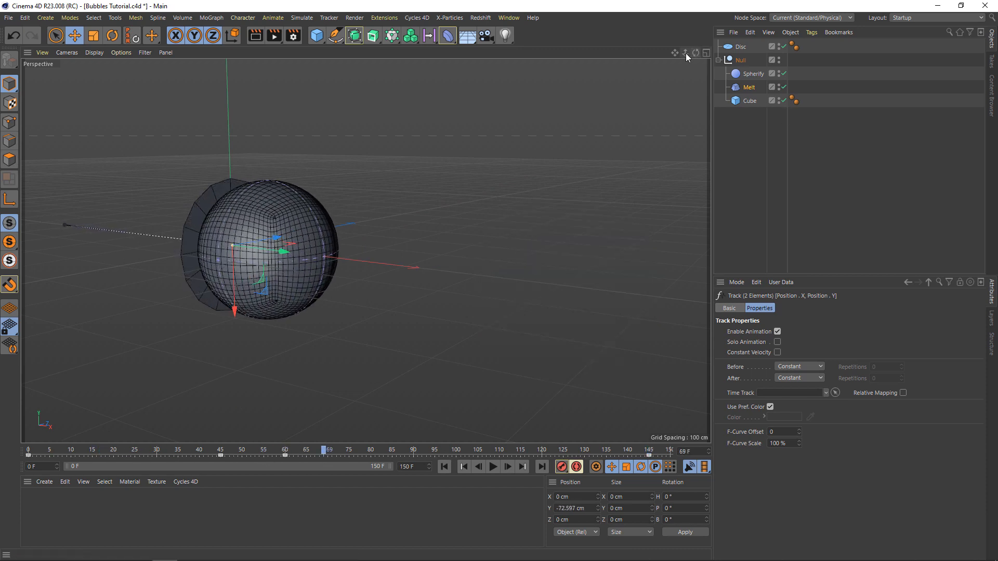
drag(693, 52, 619, 115)
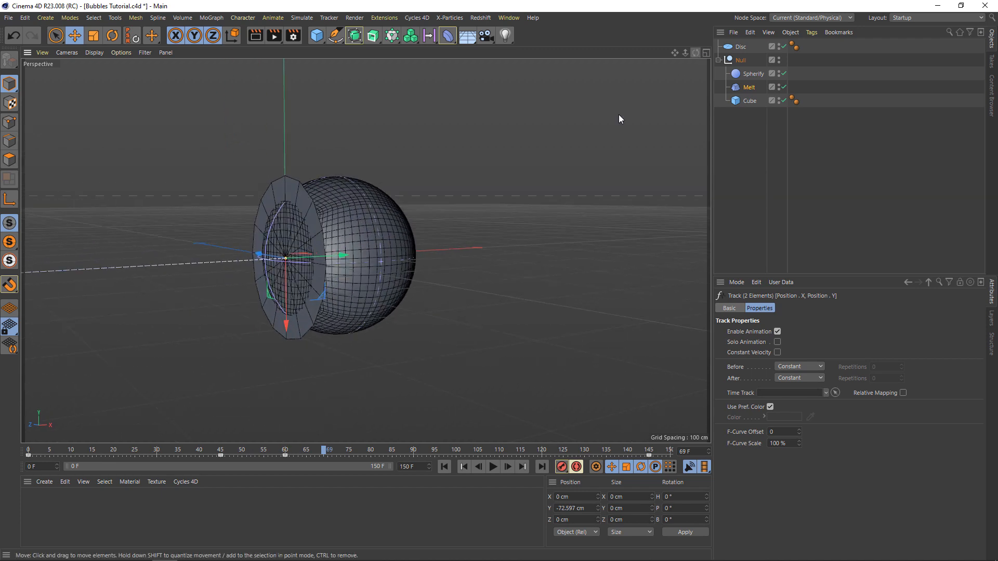
scroll(303, 238, up, 2)
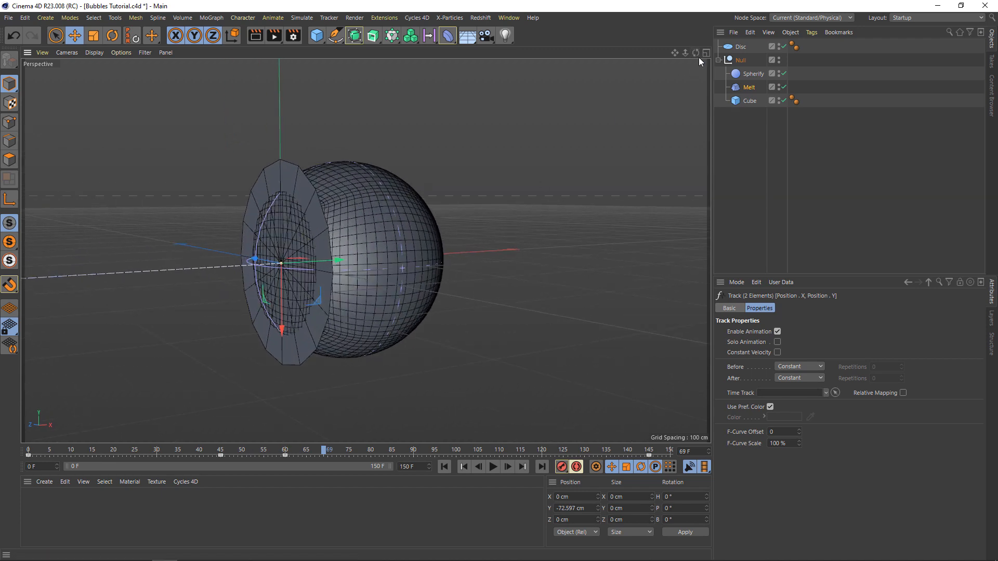
drag(696, 54, 643, 89)
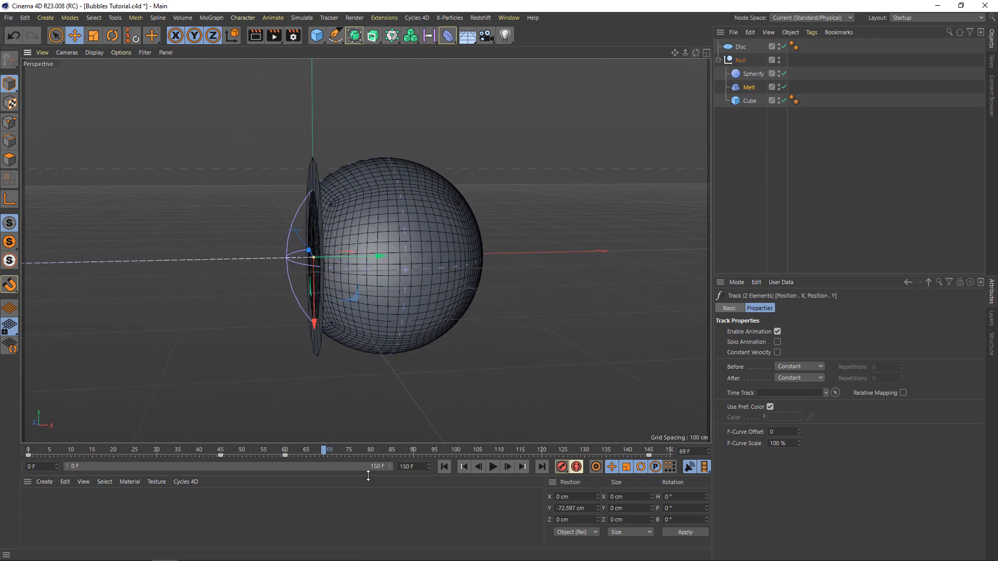
drag(89, 456, 426, 461)
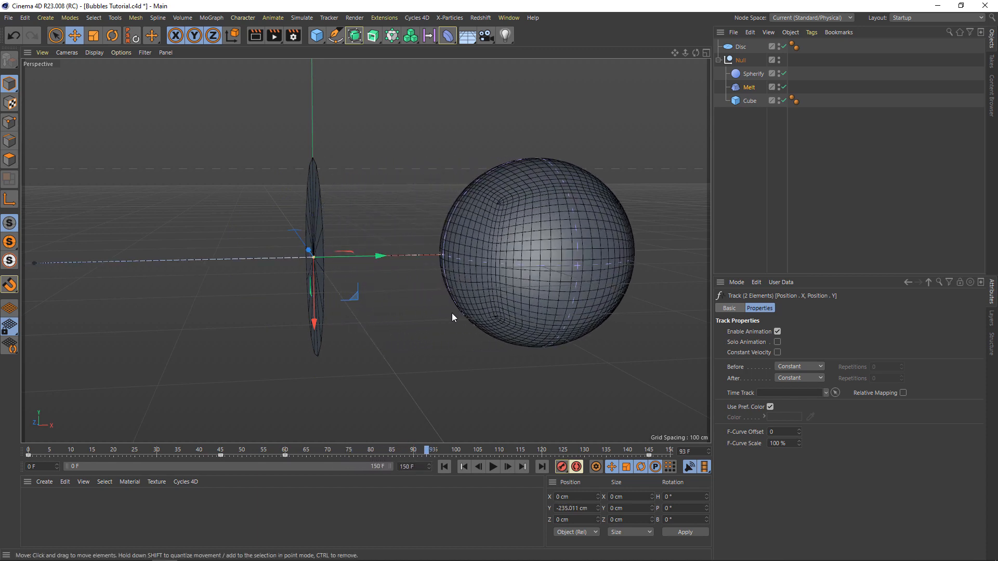
drag(697, 53, 563, 33)
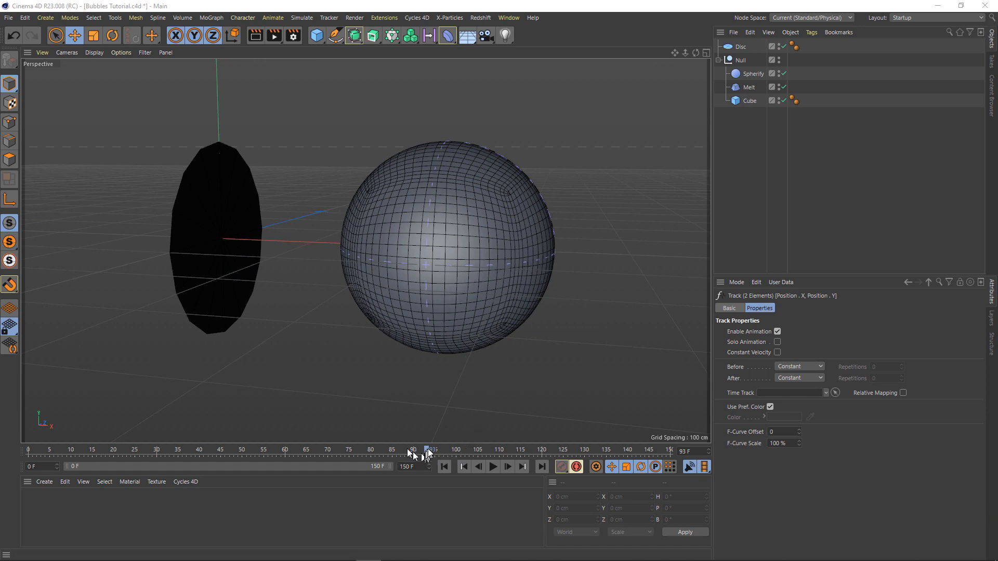
drag(427, 454, 447, 453)
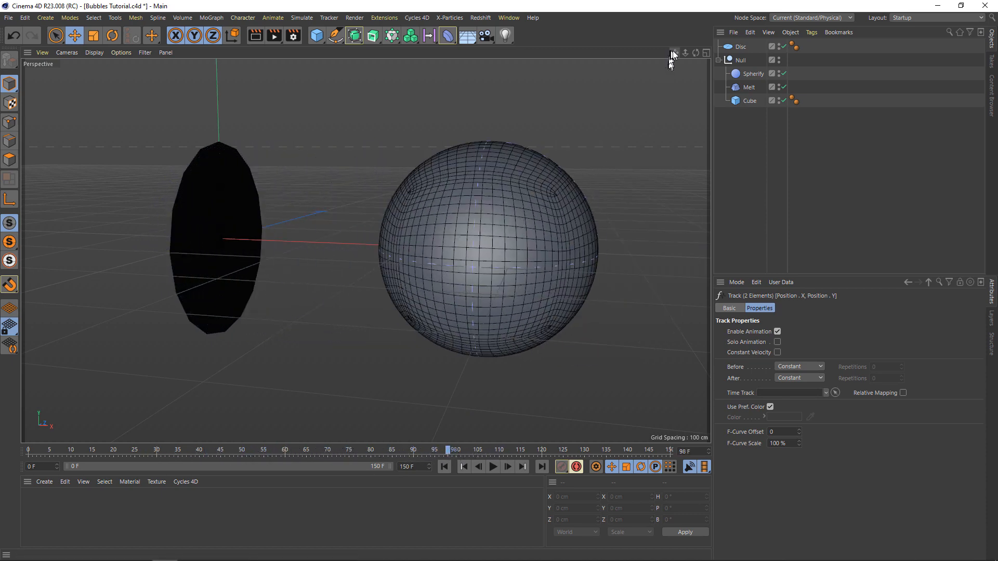
drag(672, 54, 652, 55)
drag(366, 251, 360, 250)
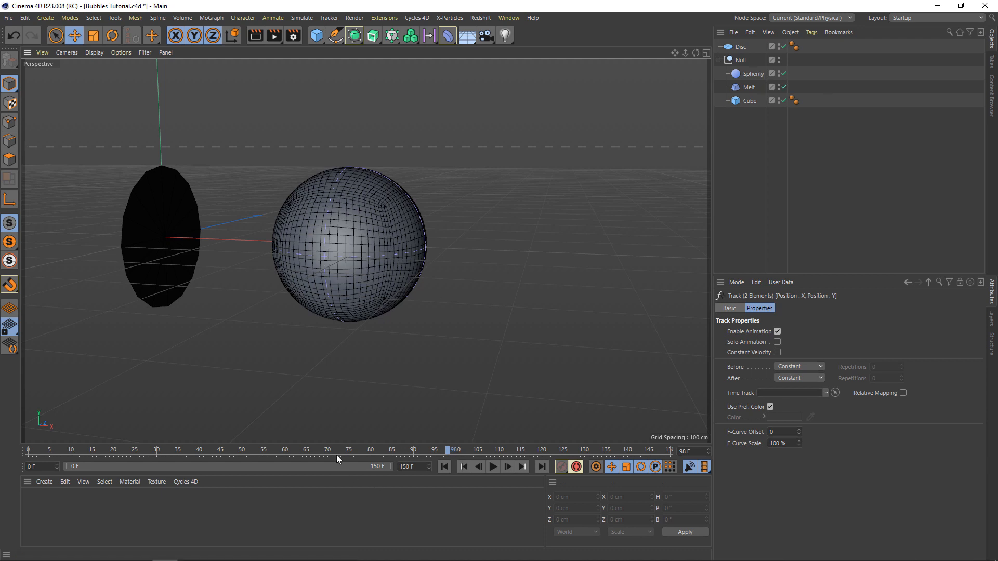
Go to frame 72 and keyframe the Spherify deformer's Strength at 100 %
drag(332, 449, 337, 451)
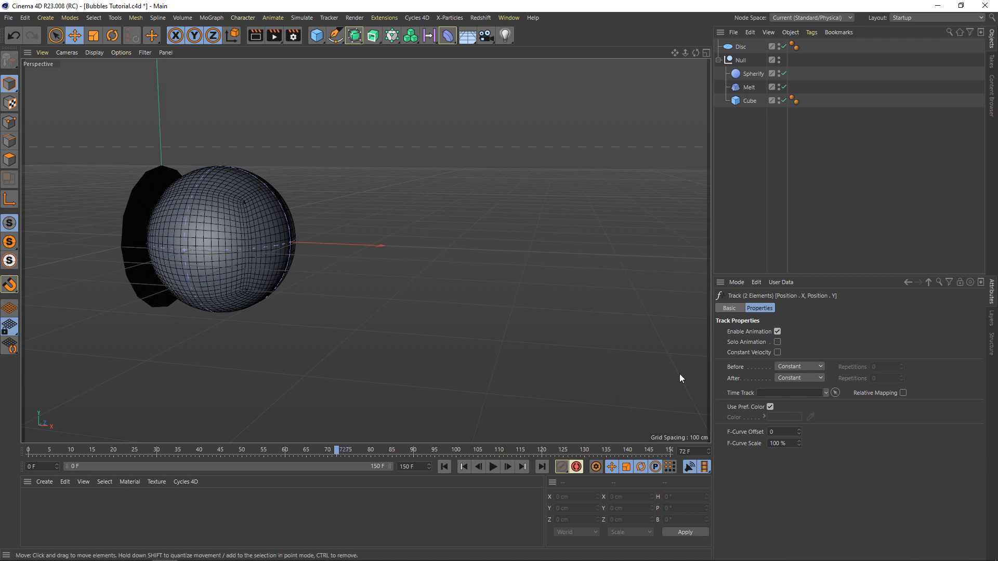
click(754, 73)
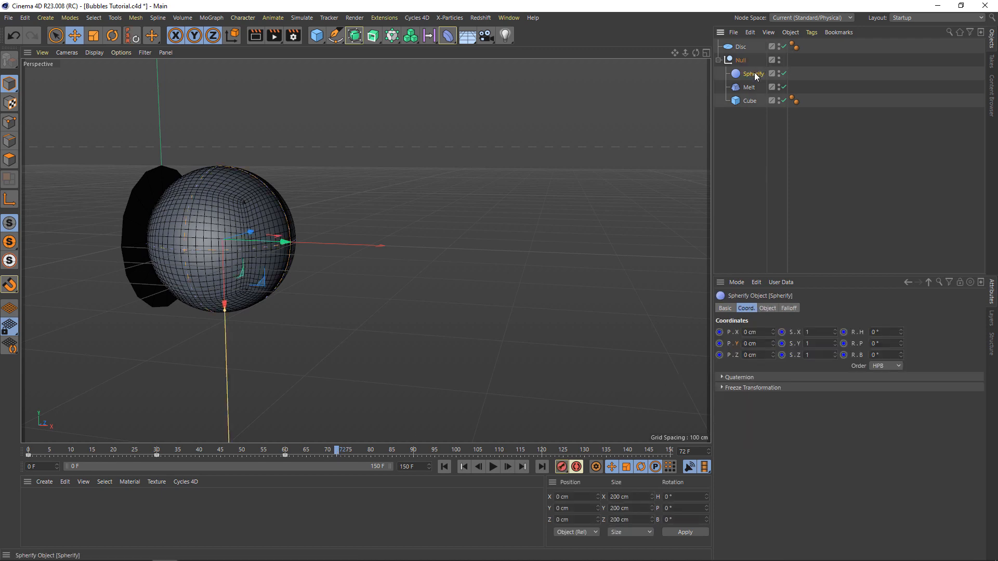
click(767, 308)
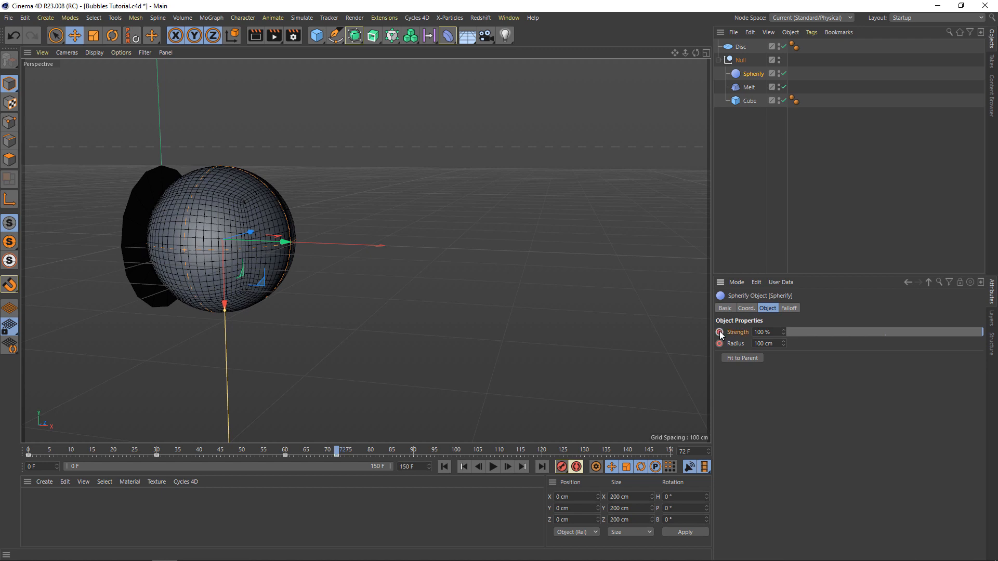
At frame 145, set the Spherify deformer's Strength to 0 % and keyframe it
click(648, 451)
drag(648, 451, 651, 451)
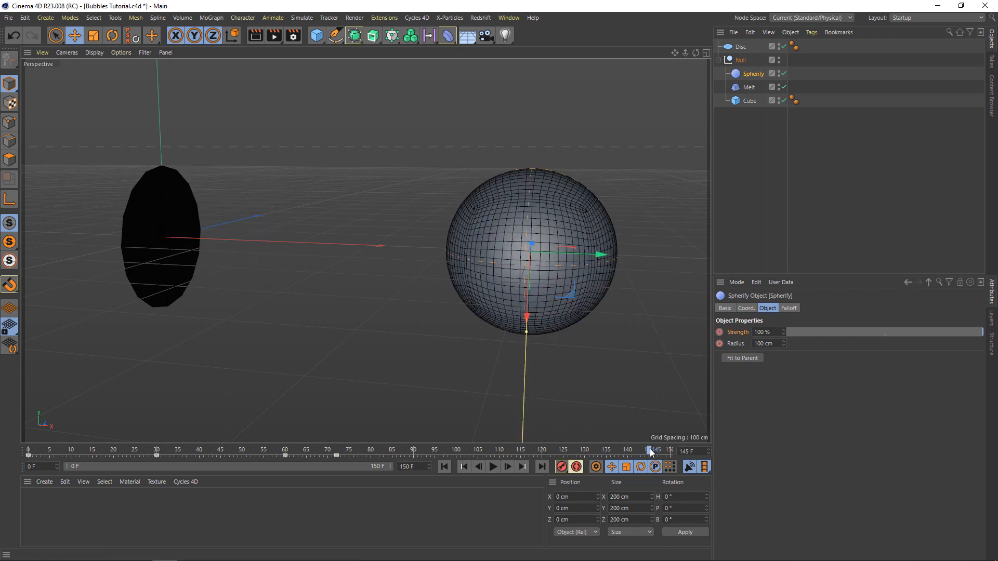
click(800, 333)
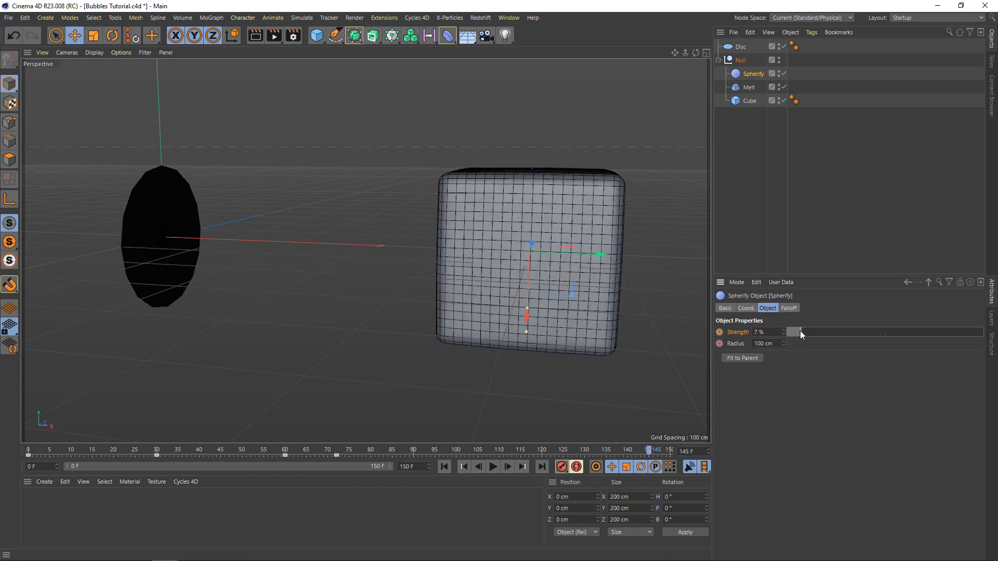
click(720, 332)
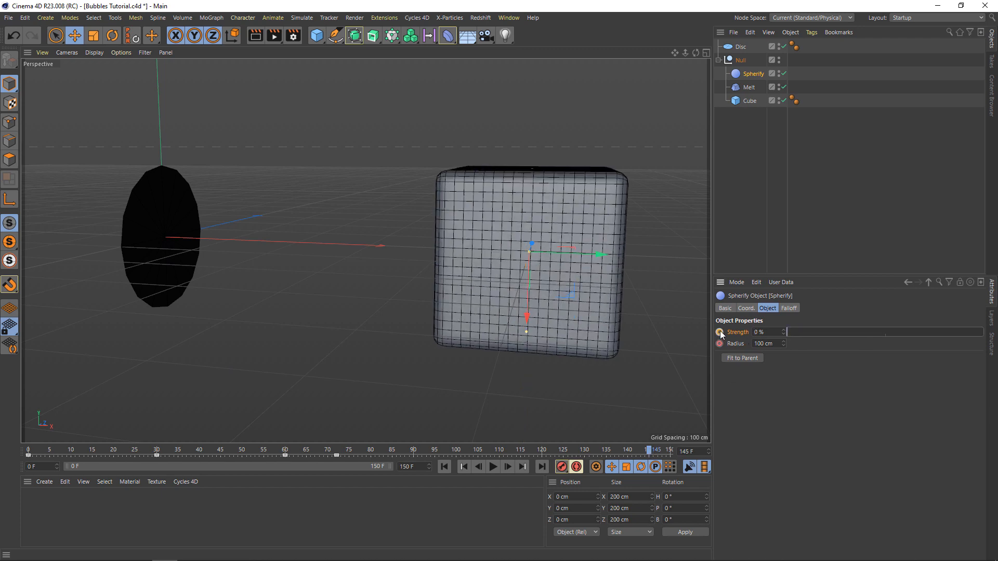
Play the animation from the start and scrub to frame 123 to check the bubble's change into a cube
click(445, 467)
click(493, 466)
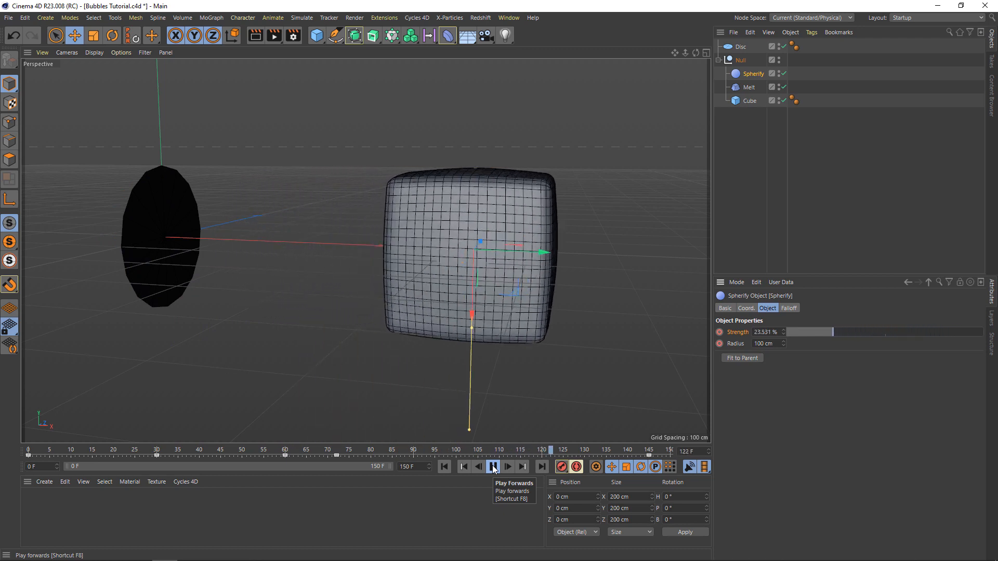
click(493, 467)
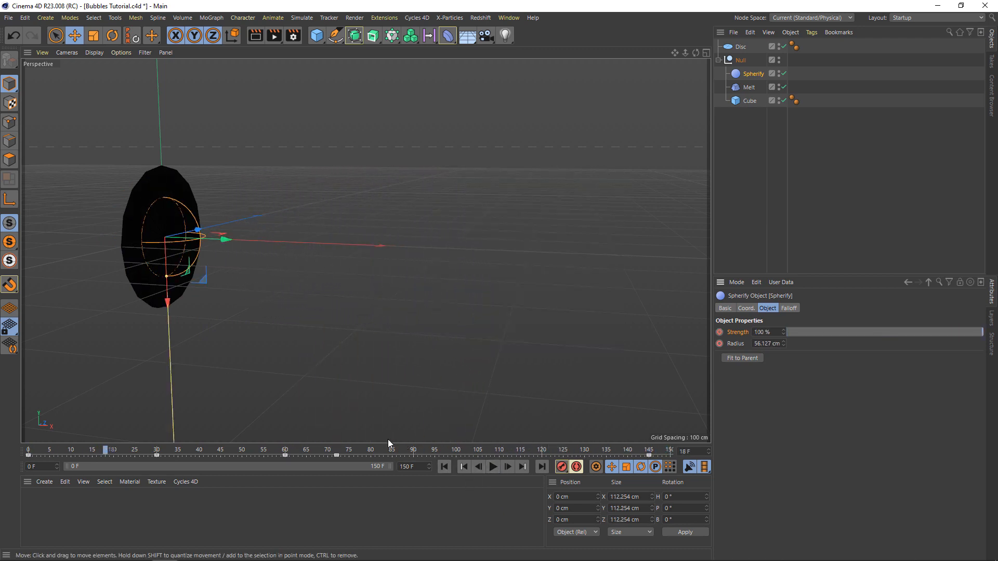
drag(382, 450, 555, 467)
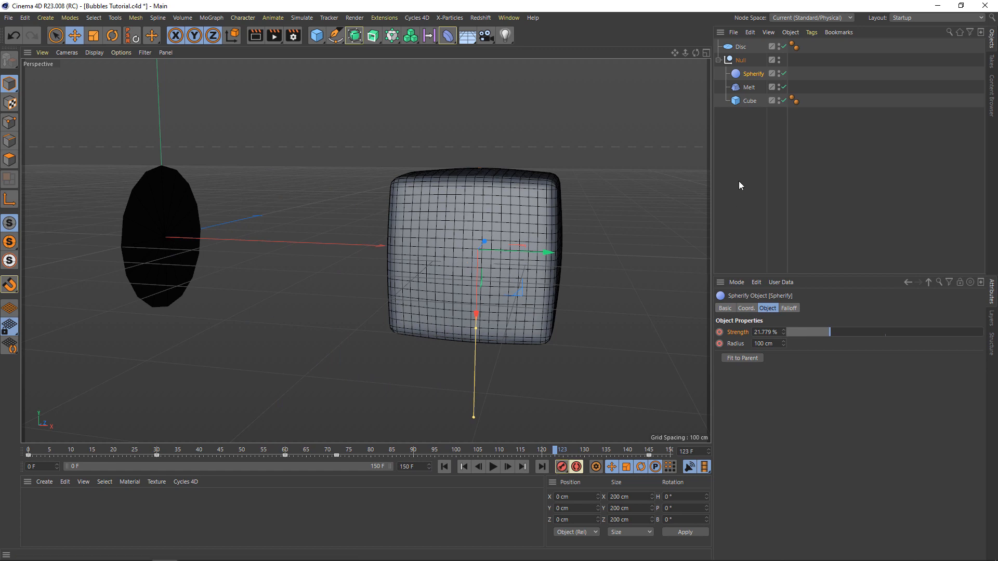
Go to frame 72 and keyframe the Null's heading and pitch rotation at 0°
click(740, 60)
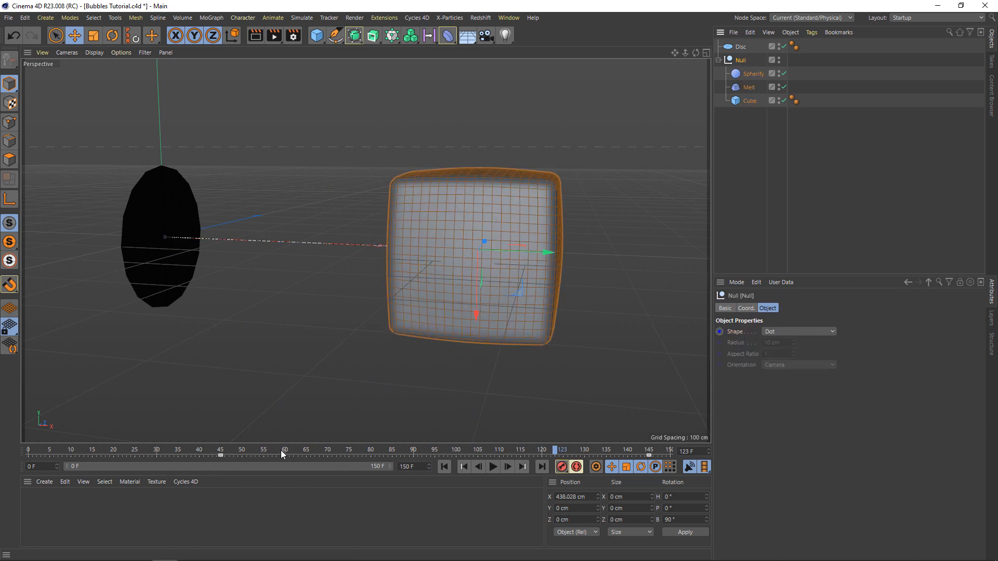
click(336, 450)
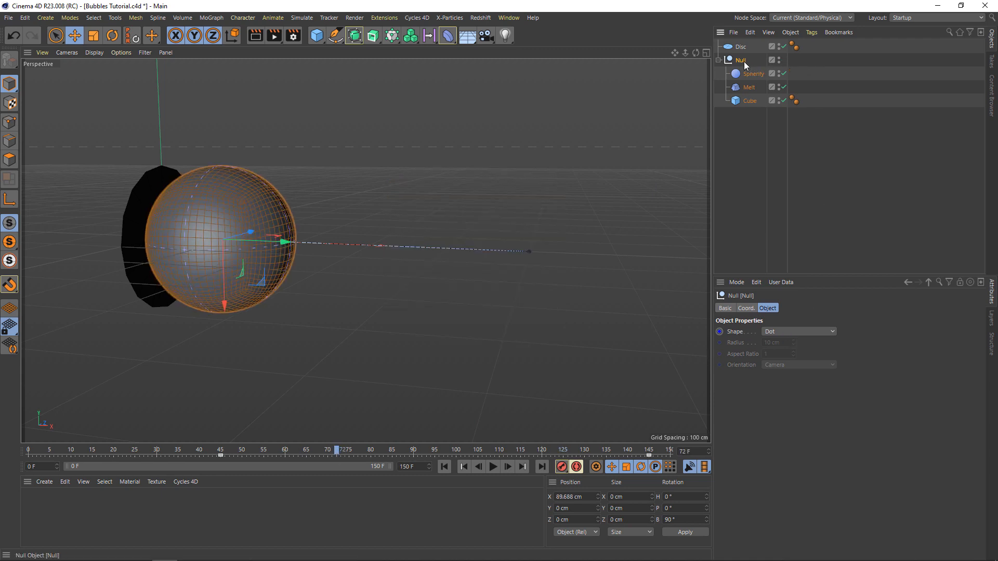
click(746, 309)
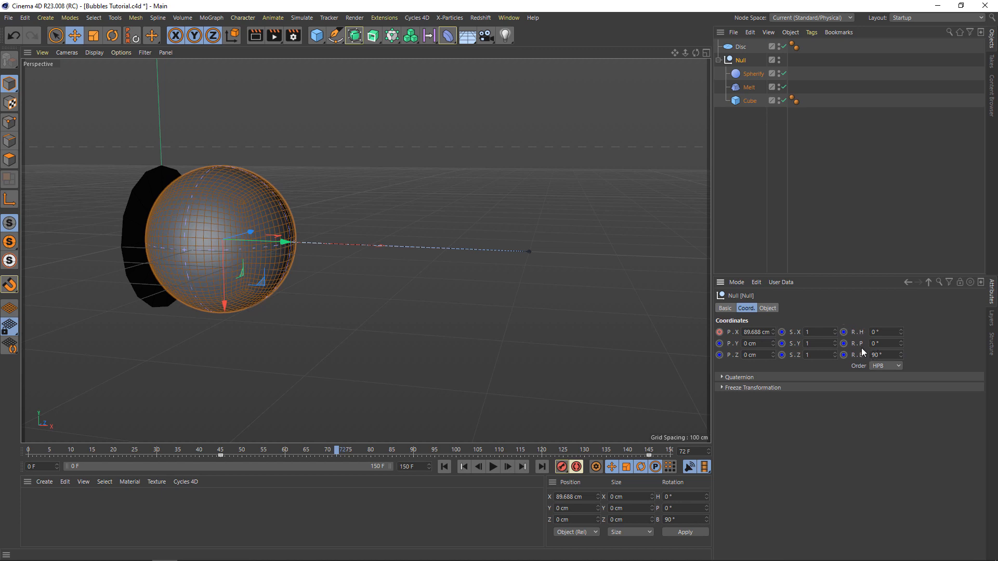
click(843, 333)
click(844, 345)
At frame 145, set the Null's heading rotation to -114° and pitch to 80°, keyframe both, and scrub through the rotation
click(649, 451)
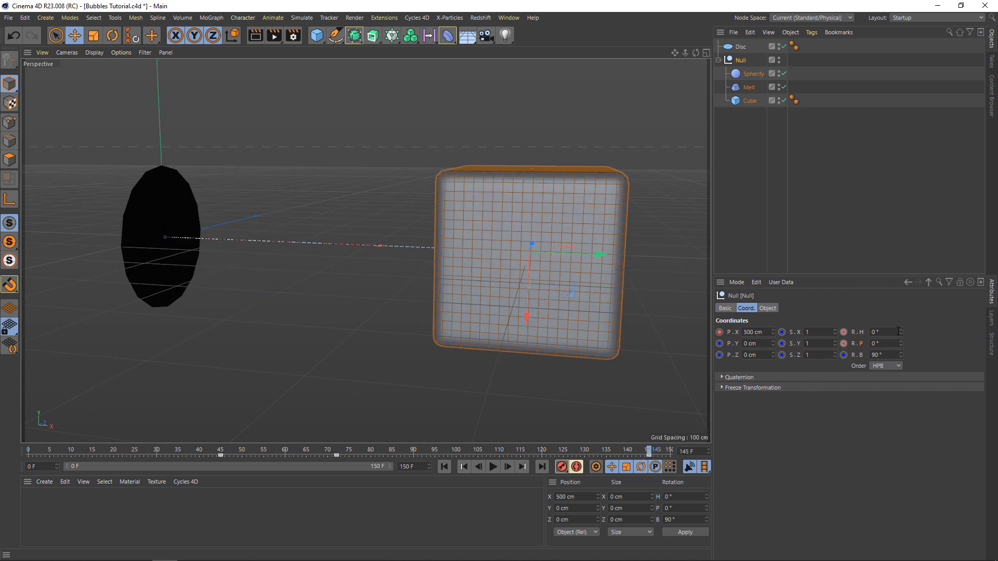
mouse_move(901, 331)
mouse_down()
mouse_move(864, 335)
mouse_move(898, 344)
mouse_up()
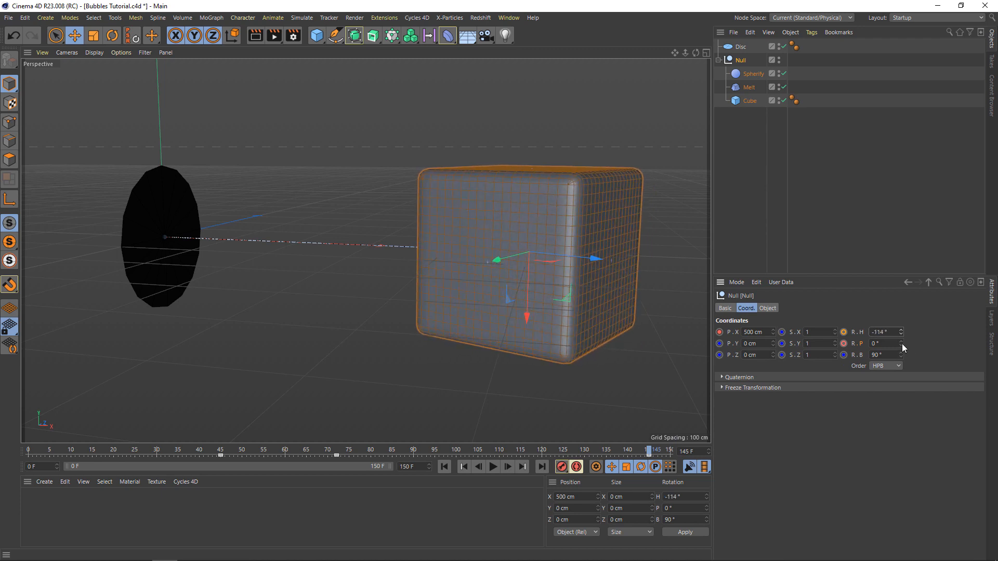
mouse_move(902, 344)
mouse_down()
mouse_move(927, 340)
mouse_move(902, 344)
mouse_up()
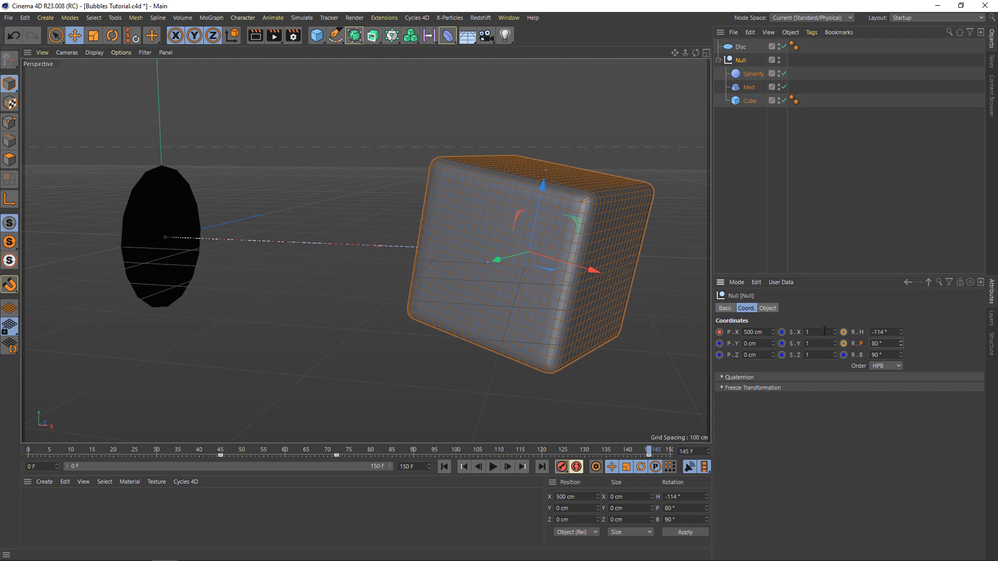
click(844, 332)
drag(161, 450, 677, 489)
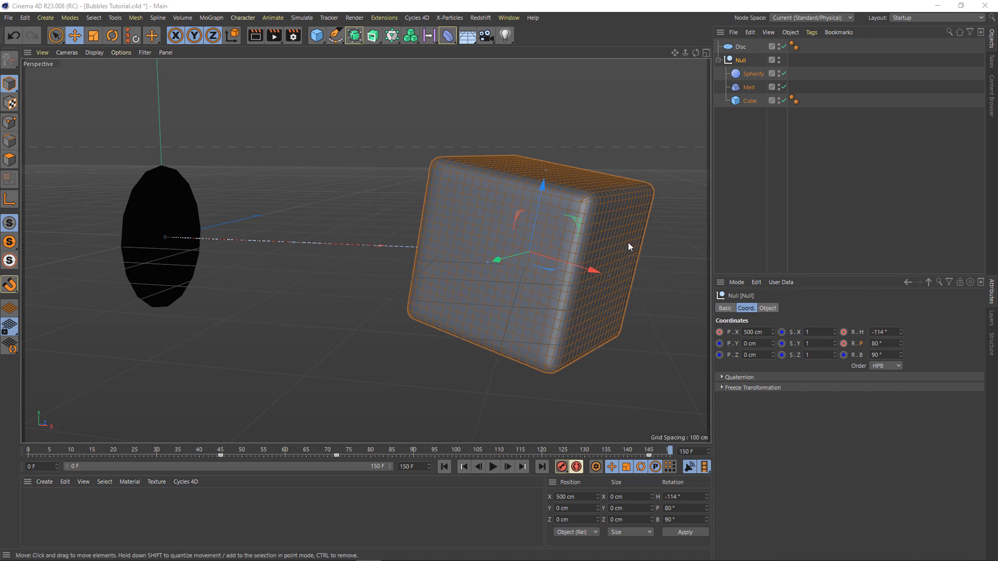
Add a Displacer deformer inside the Null and place it between Melt and Cube
click(451, 39)
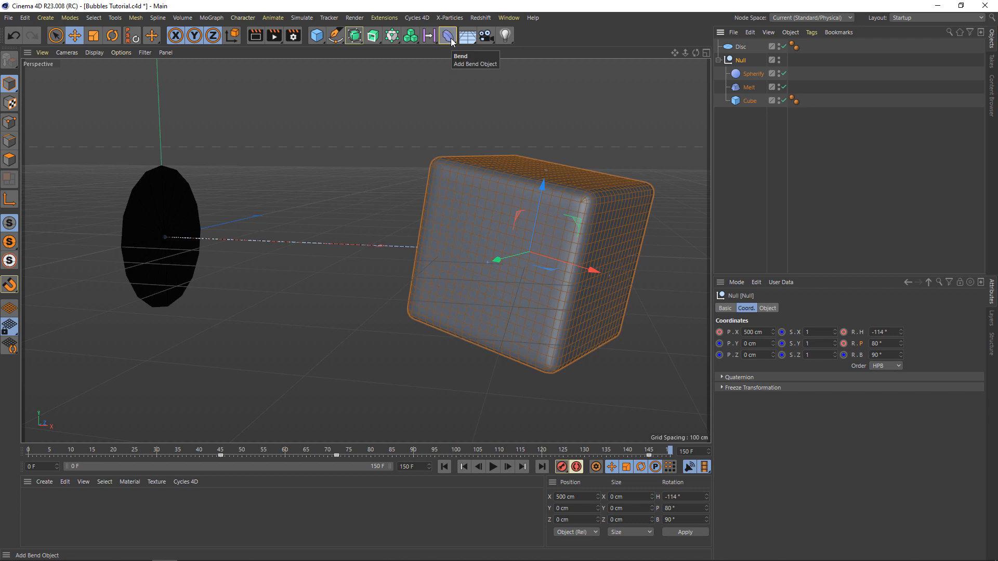
click(448, 37)
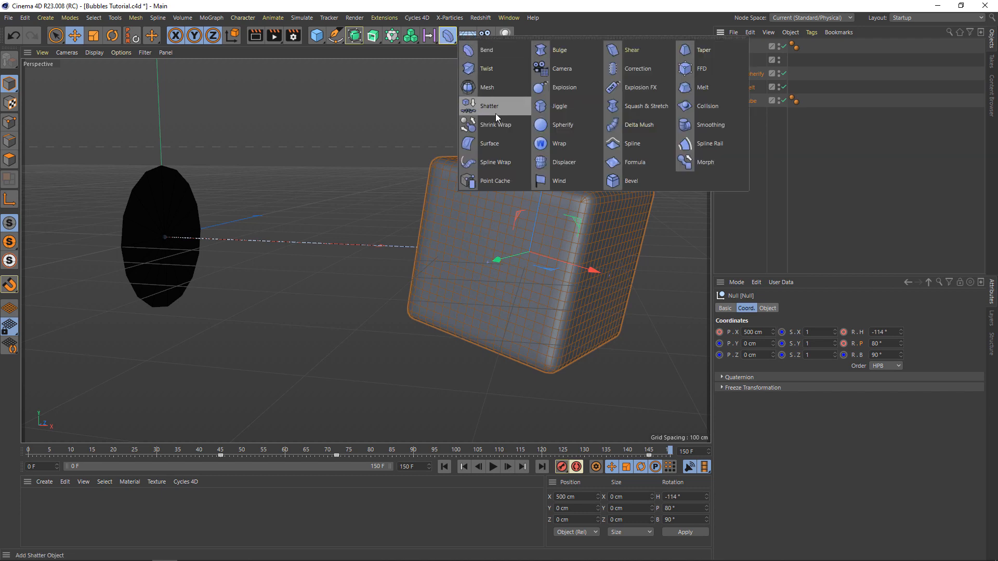
shift+click(575, 163)
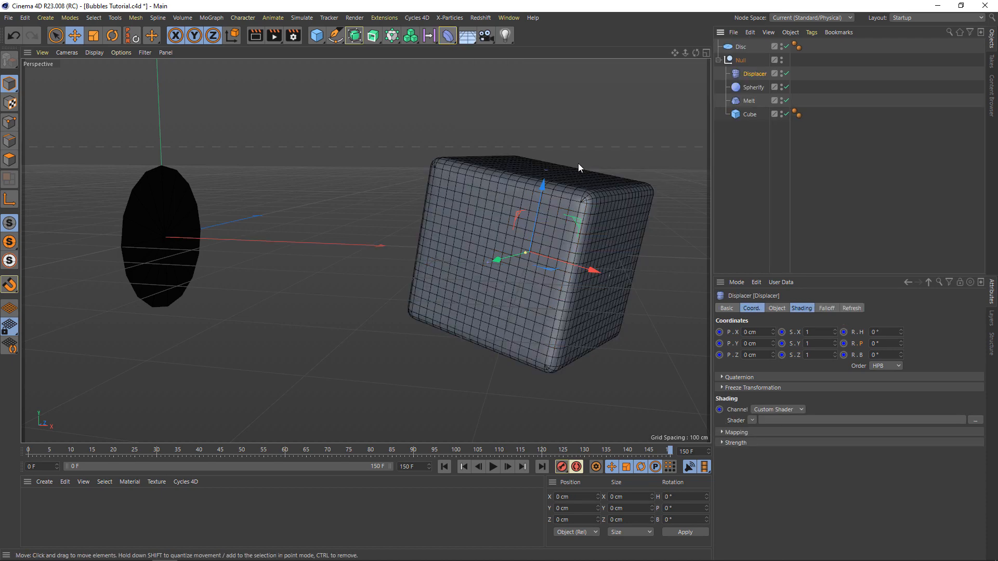
drag(754, 77, 755, 107)
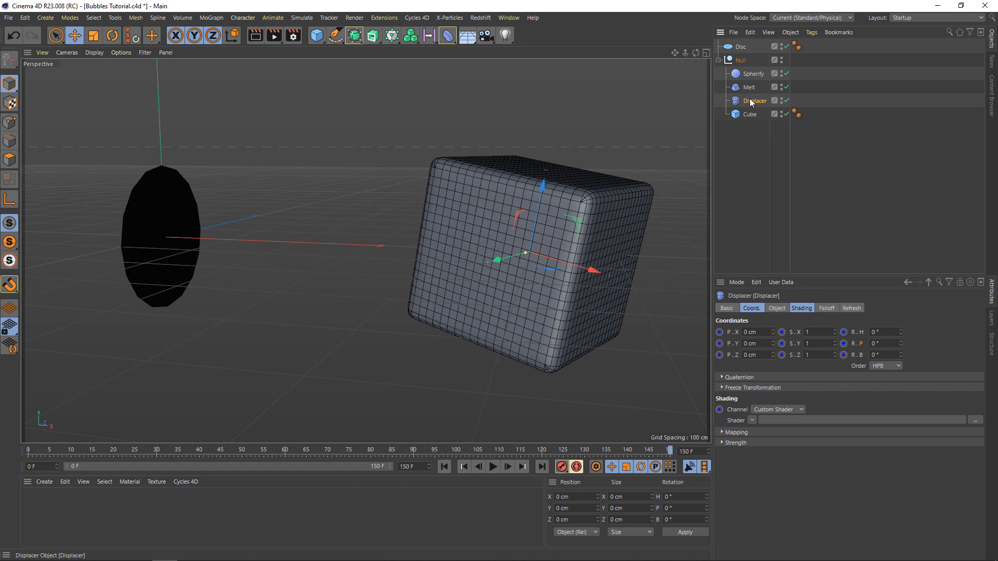
Assign a Noise shader to the Displacer's shading
click(804, 308)
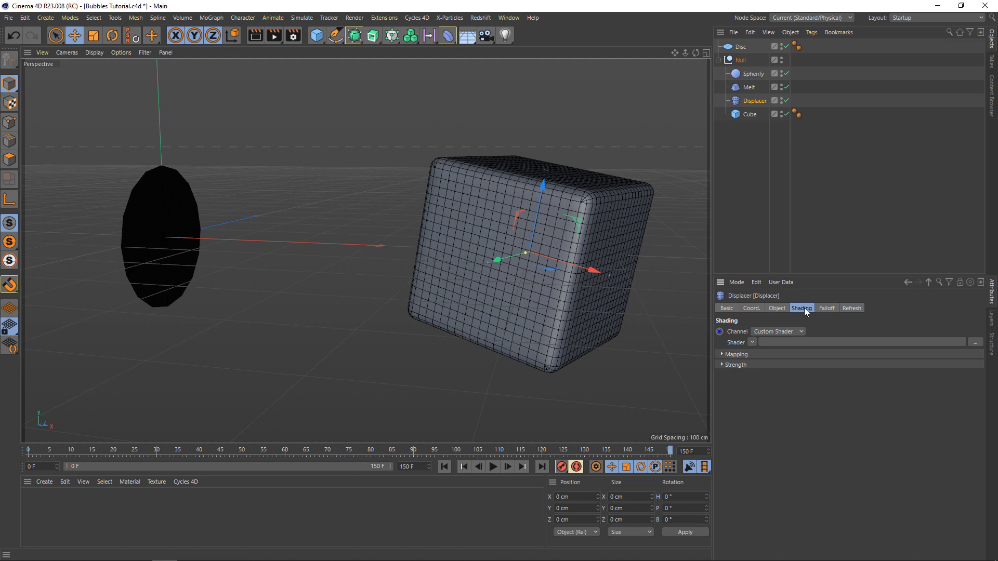
click(753, 342)
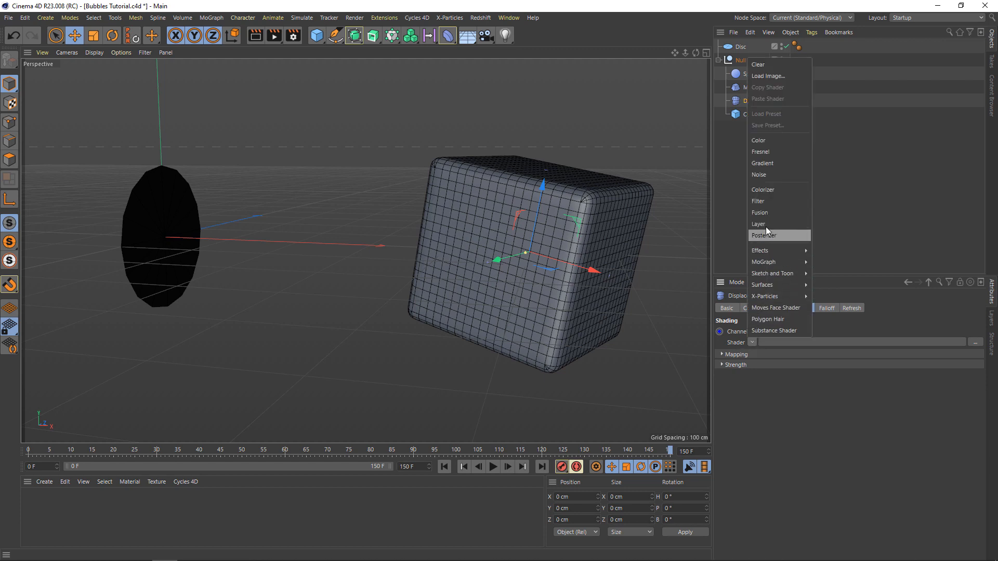
click(771, 174)
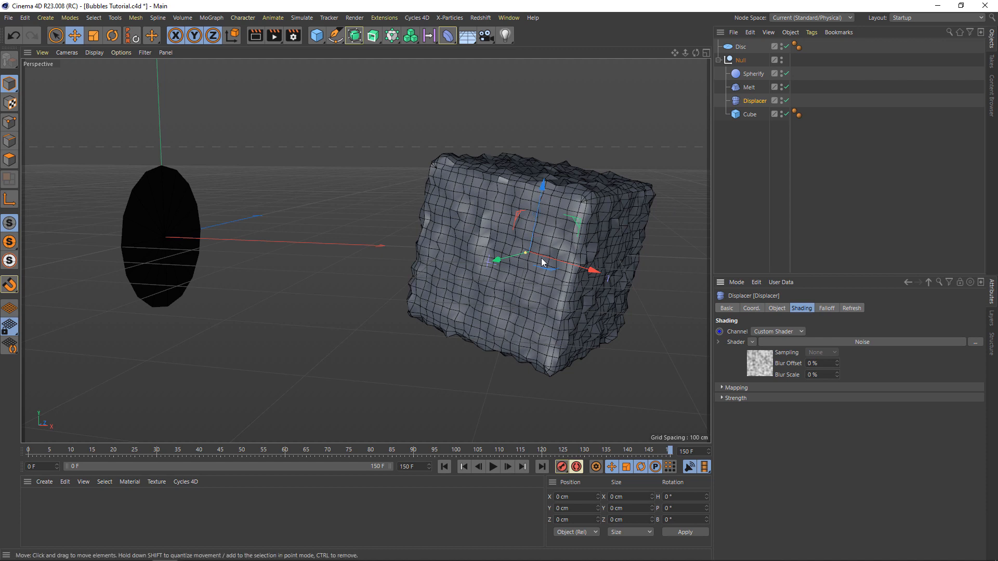
Try a Global Scale of 1000 % on the Displacer's Noise shader and settle on 800 %
click(762, 363)
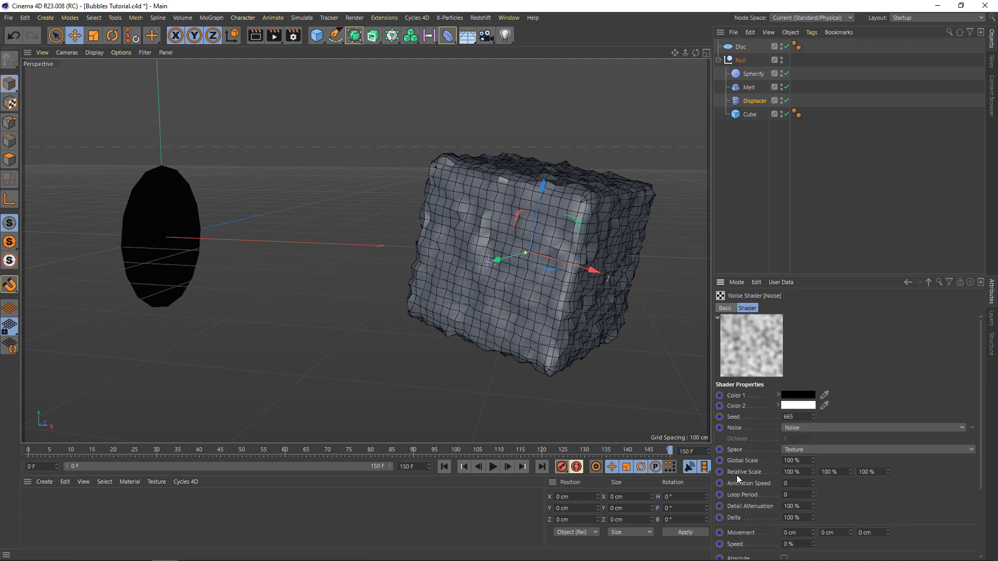
scroll(737, 476, down, 3)
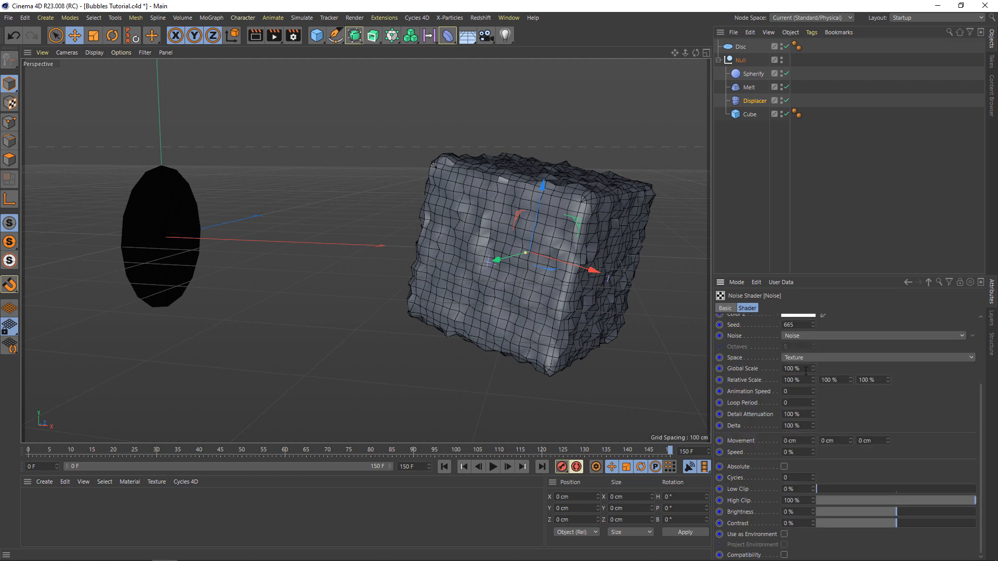
double_click(788, 368)
text(100)
key(Return)
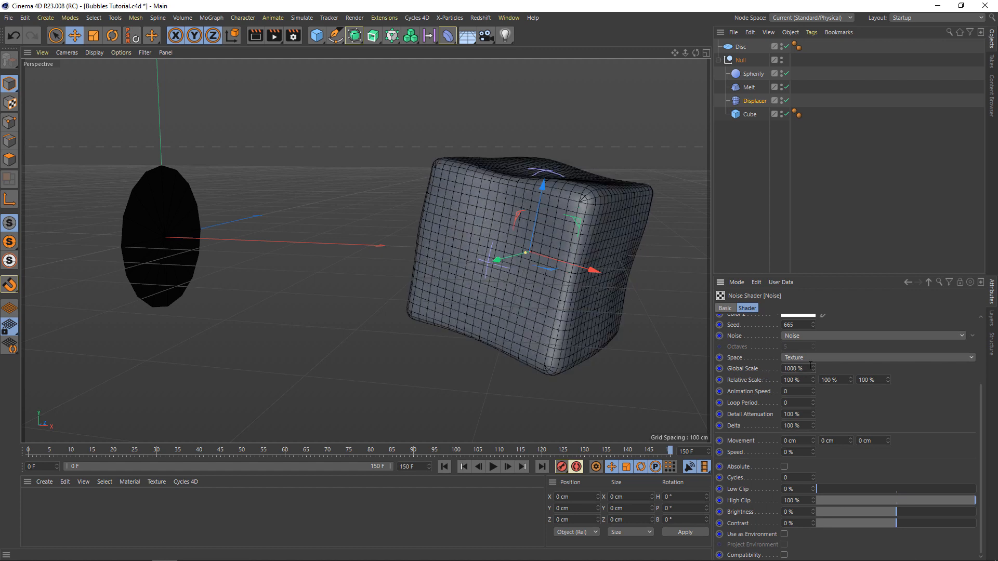
double_click(808, 368)
text(800)
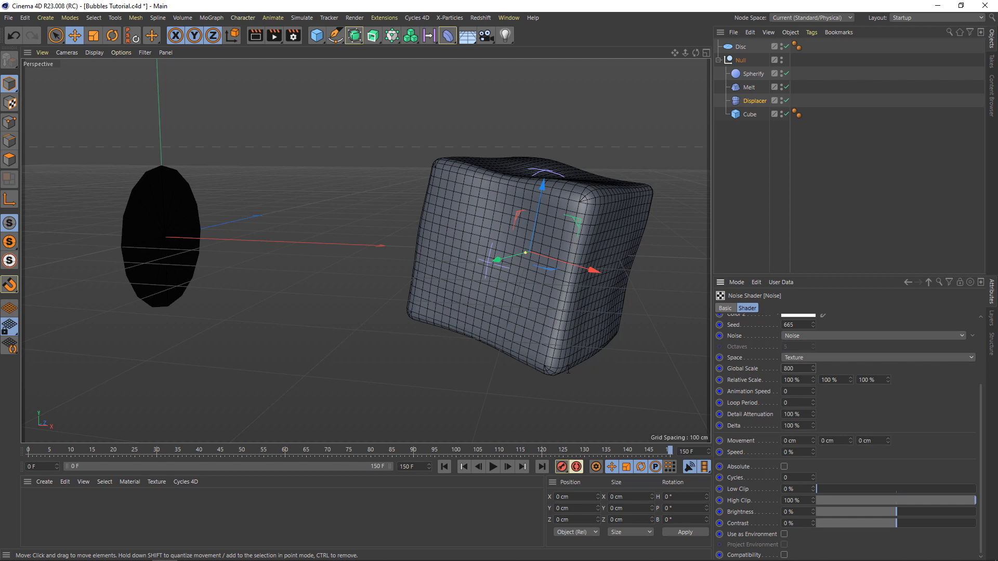
key(Return)
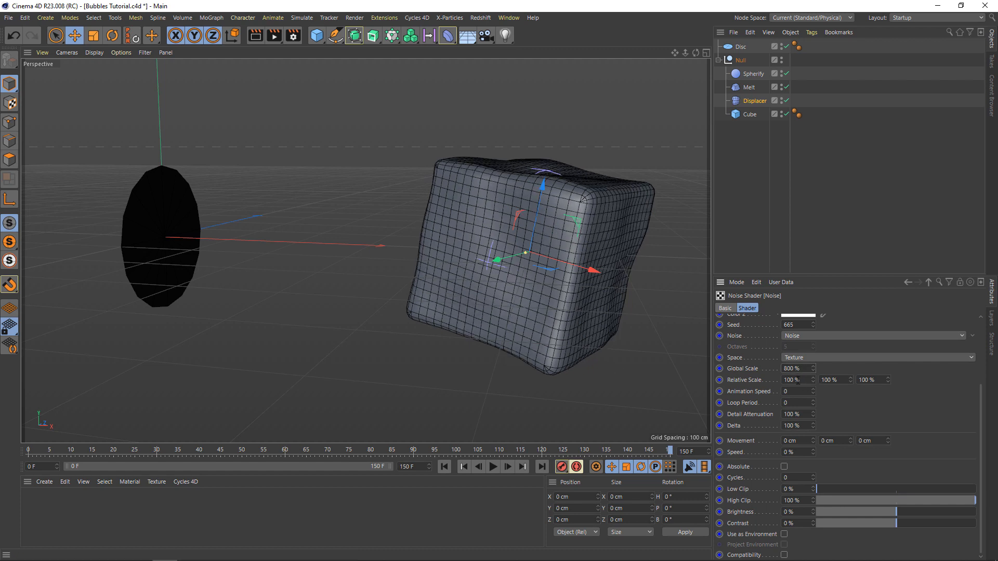
Set the Noise shader's Animation Speed to 1 and extend the timeline's end to frame 240
key(BackSpace)
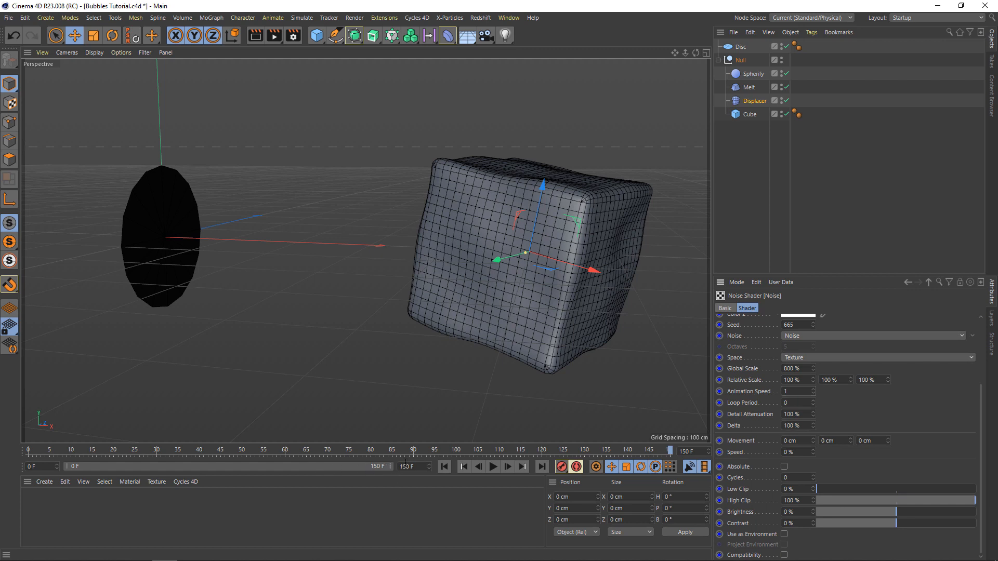
drag(421, 467, 373, 469)
text(240)
key(Return)
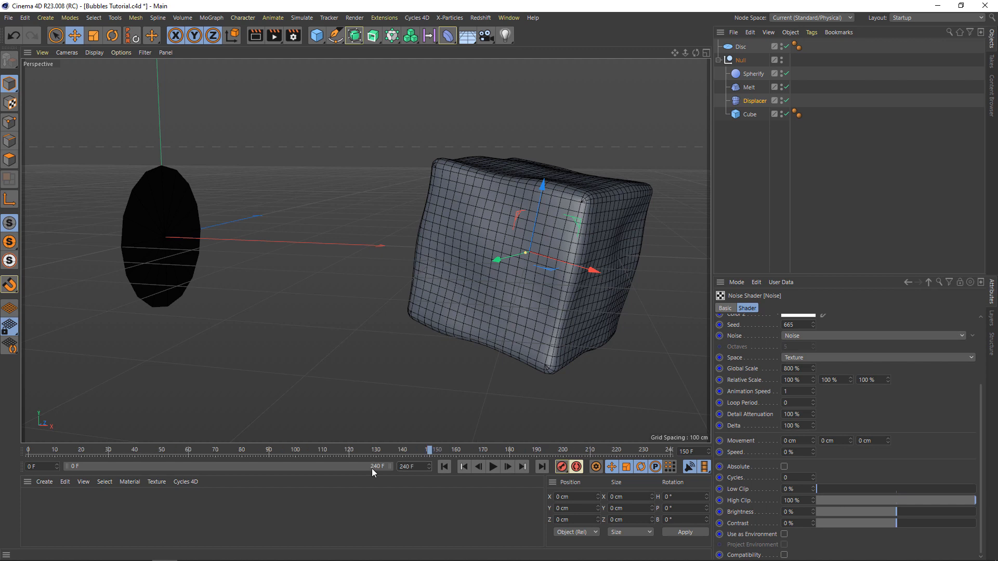
Play the animation from frame 150 and scrub back to frame 210 to check the cube's wobble
click(492, 467)
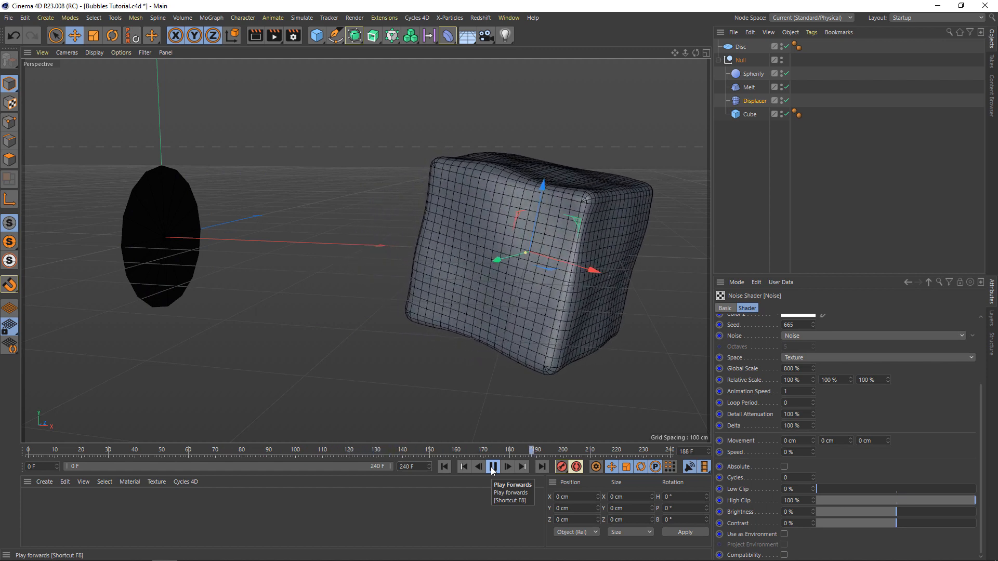
click(493, 467)
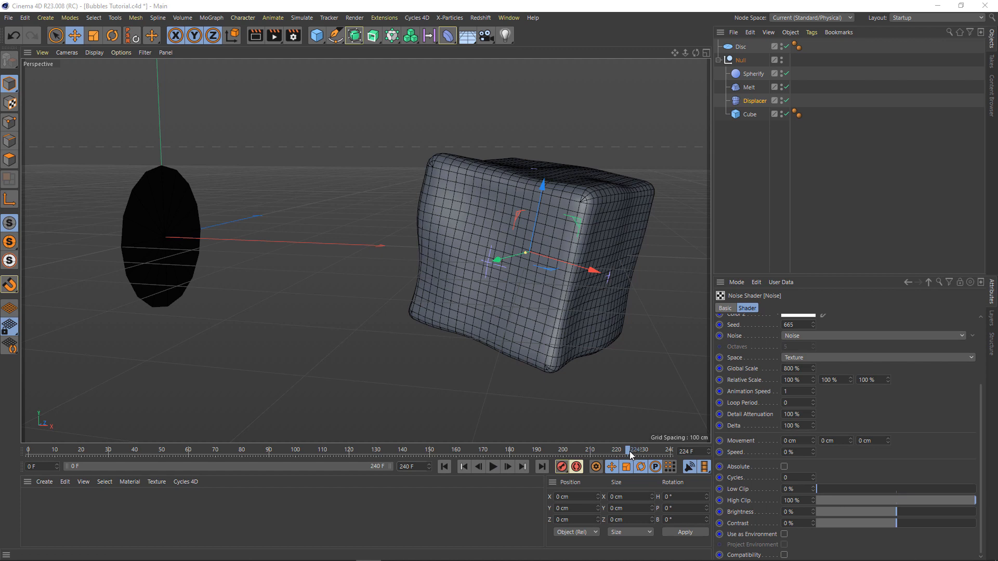
drag(627, 453, 588, 453)
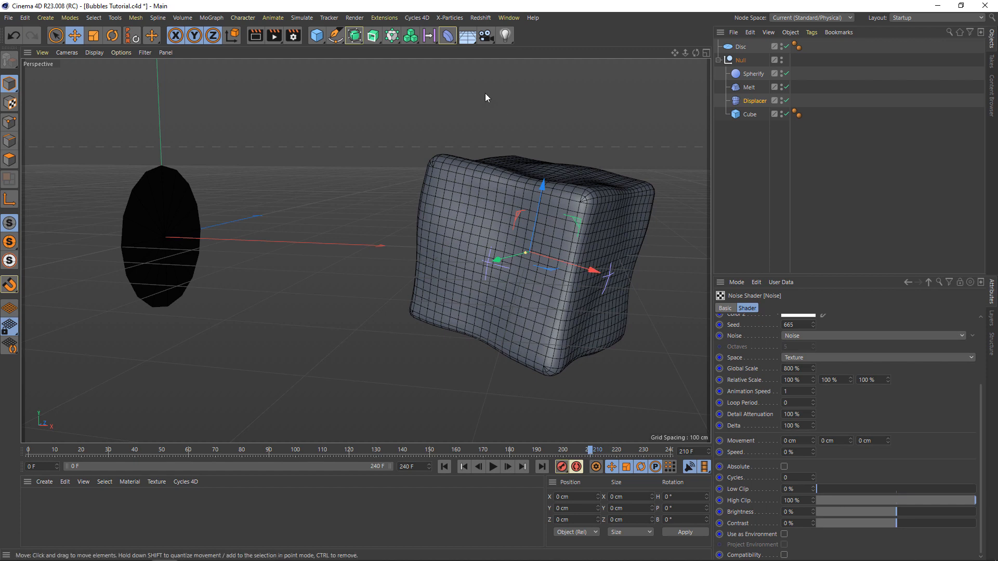
Add a MoGraph PolyFX object and place it inside the Null between Displacer and Cube
click(393, 35)
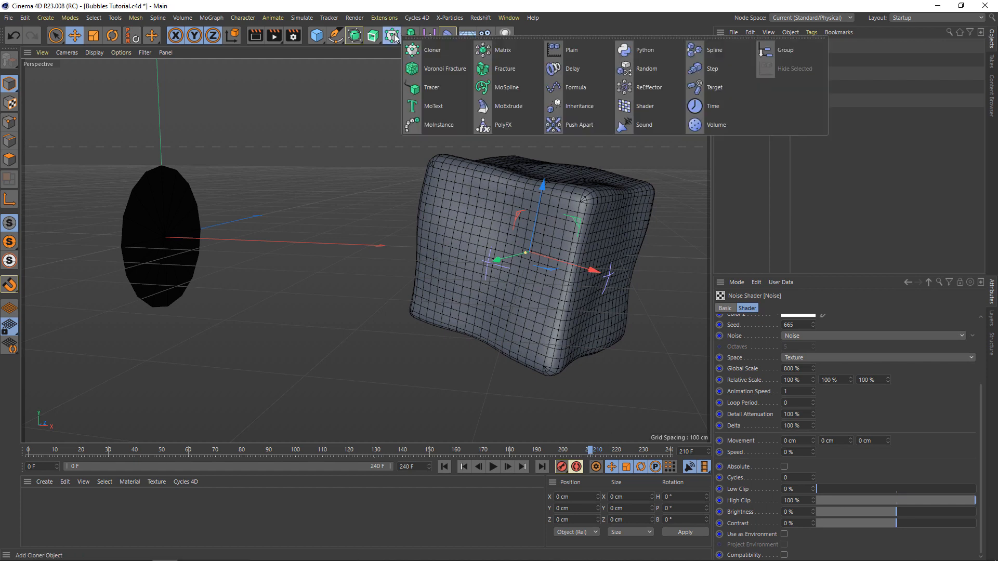
click(511, 124)
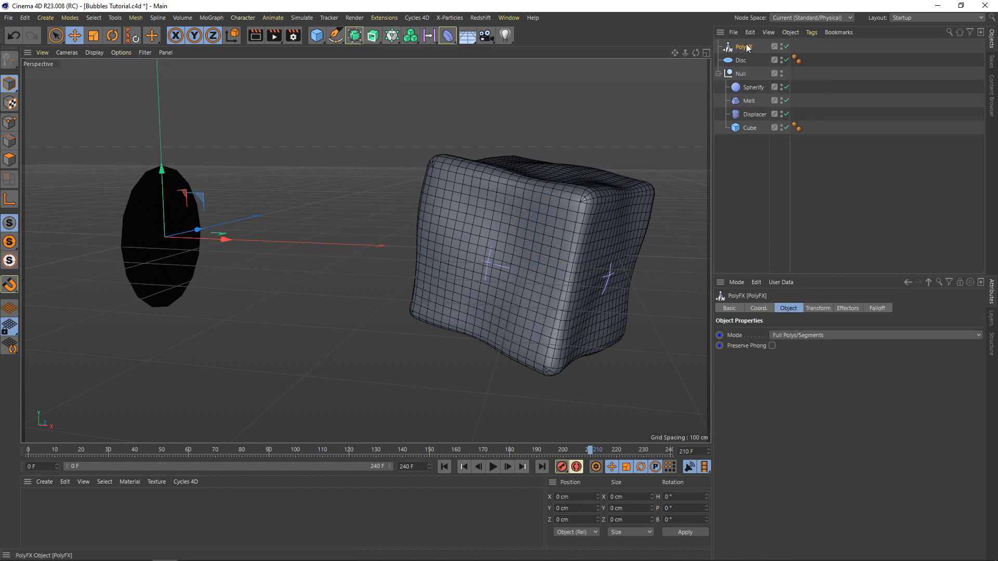
drag(749, 48, 752, 121)
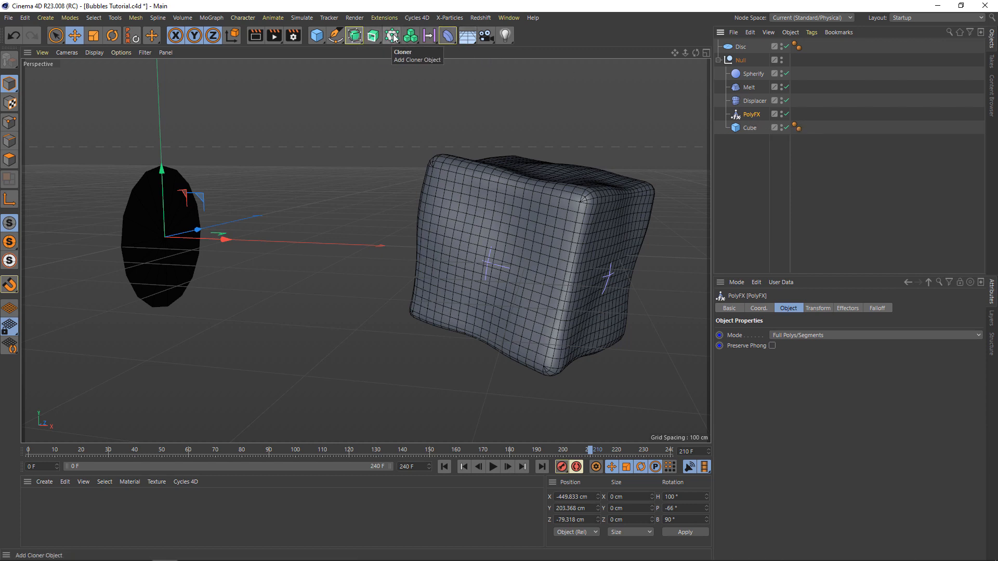
Add a Plain effector to the PolyFX, turn off its Position, and enable uniform Scale with a value of -1
drag(394, 38, 579, 51)
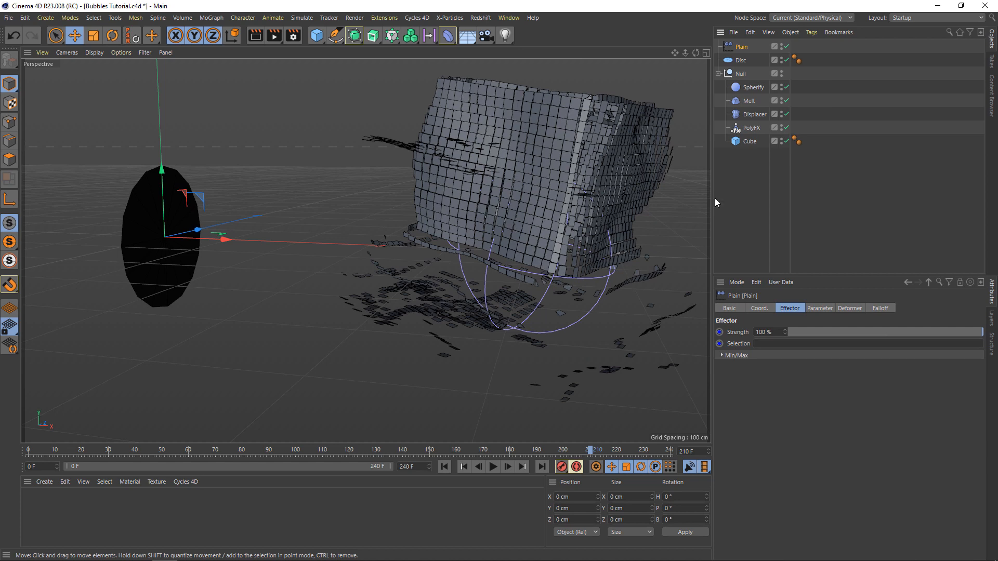
click(820, 308)
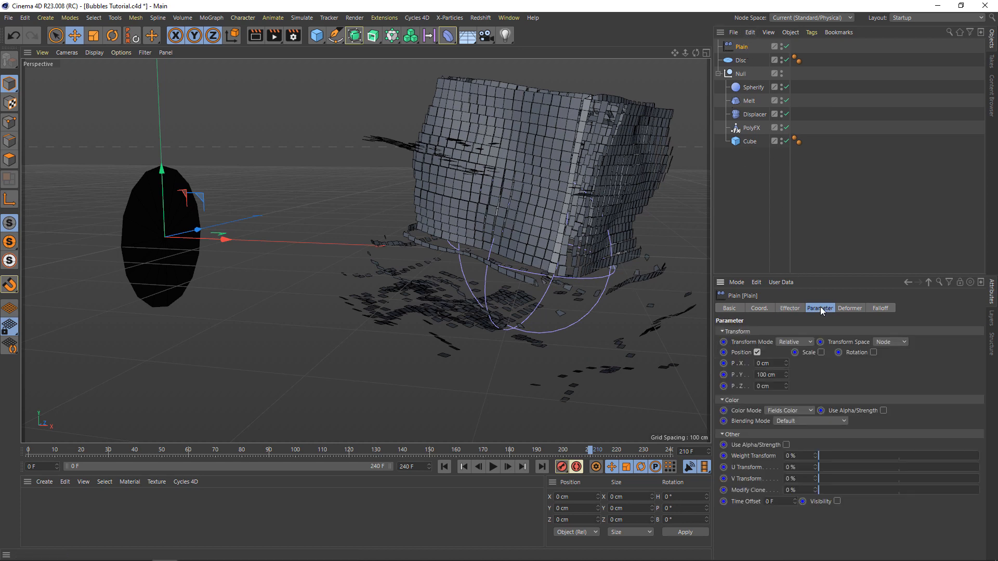
click(757, 353)
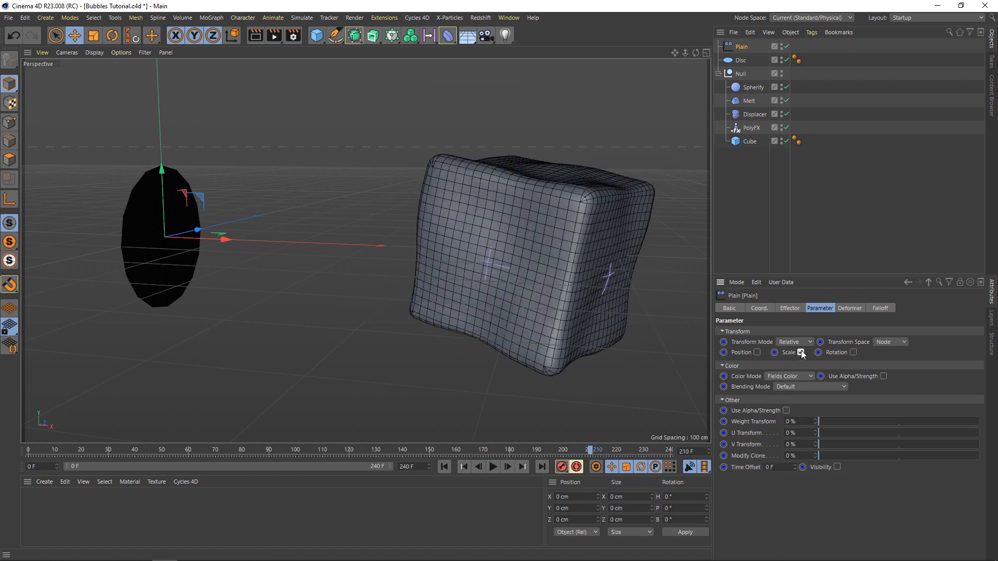
click(800, 352)
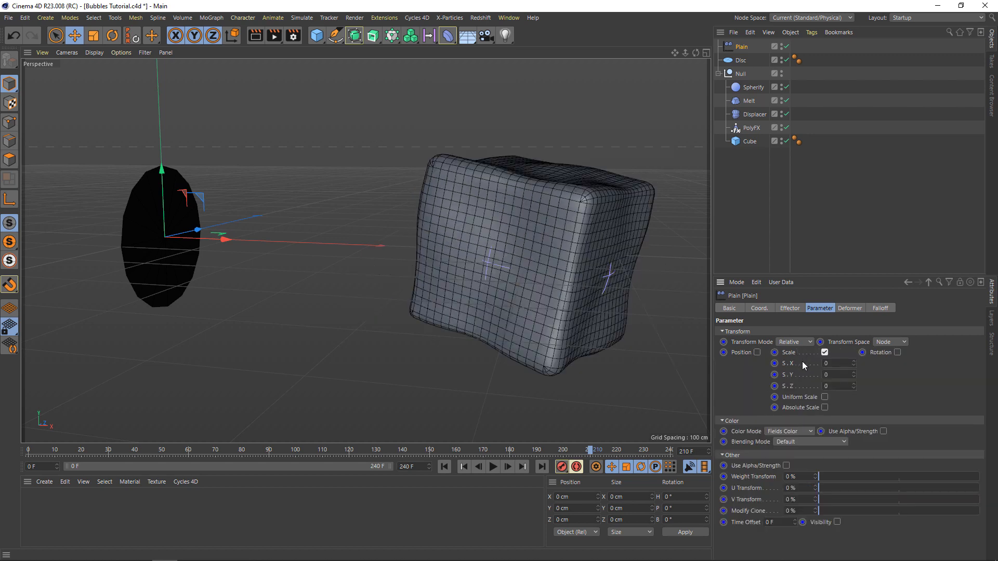
click(824, 397)
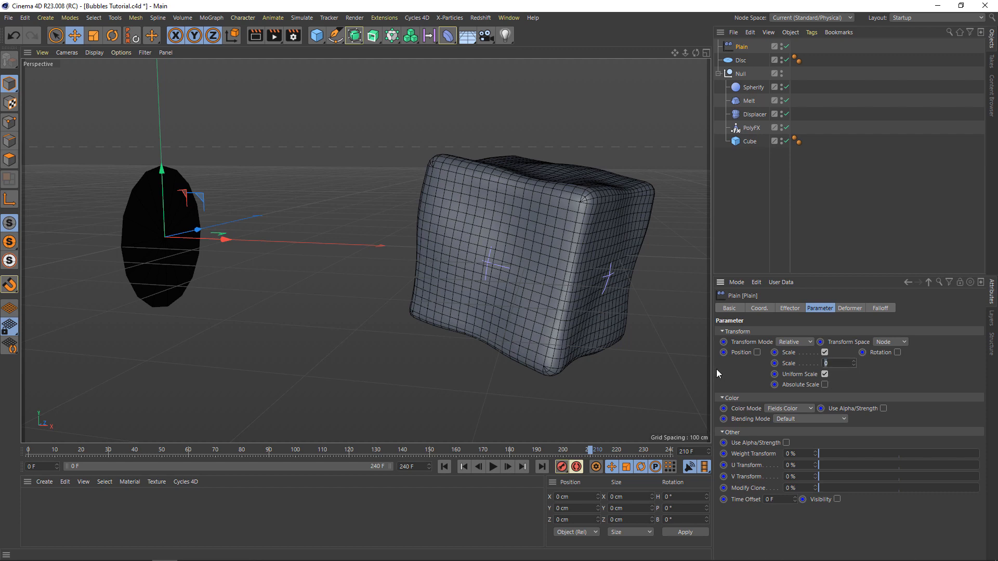
text(-1)
key(Return)
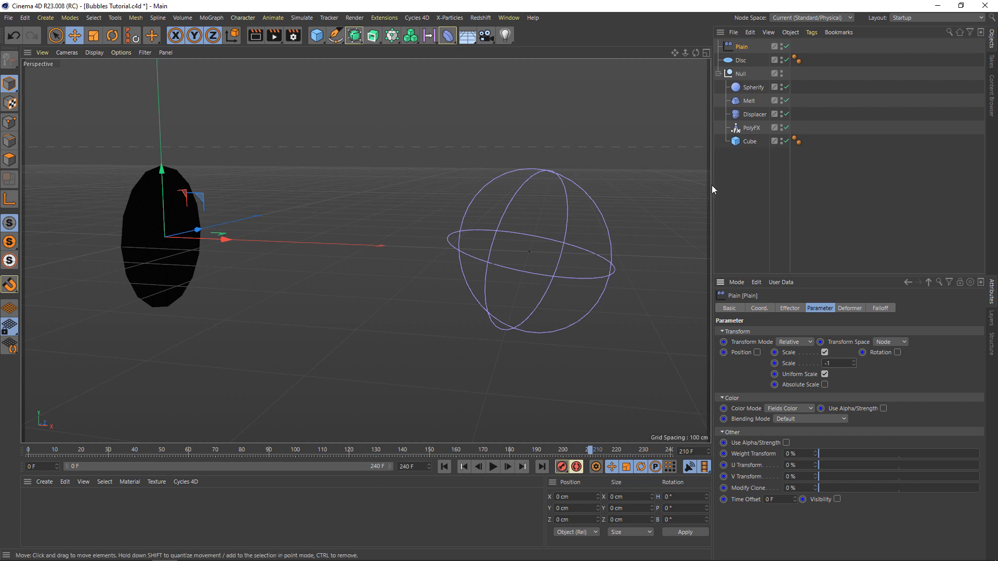
Add a Linear Field to the PolyFX object's falloff and reselect the PolyFX
click(753, 127)
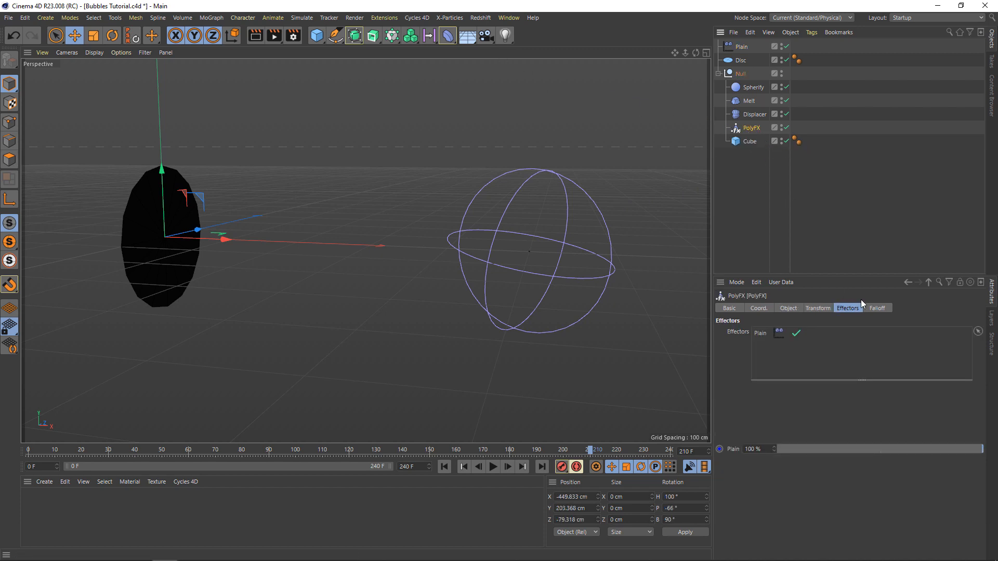
click(876, 308)
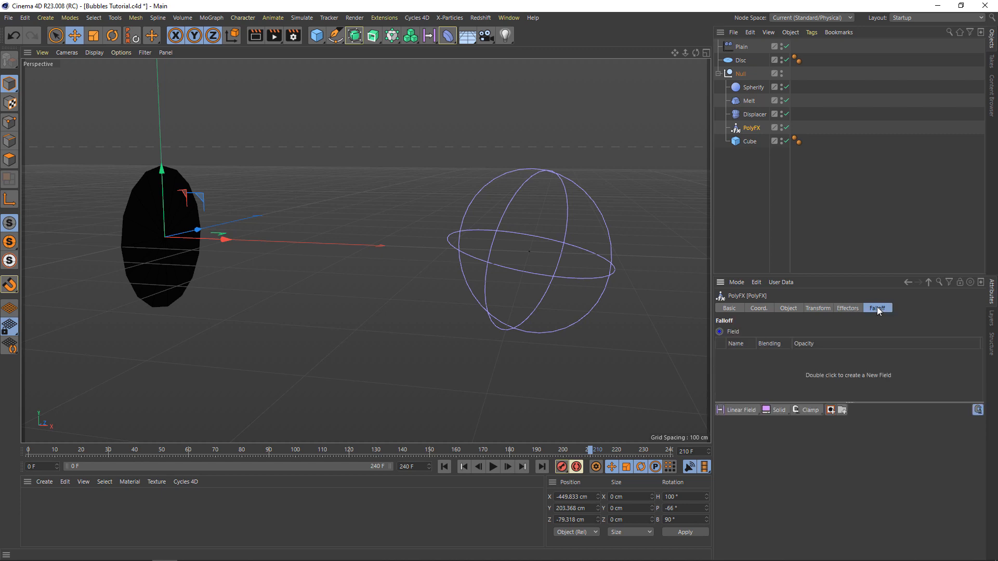
click(738, 409)
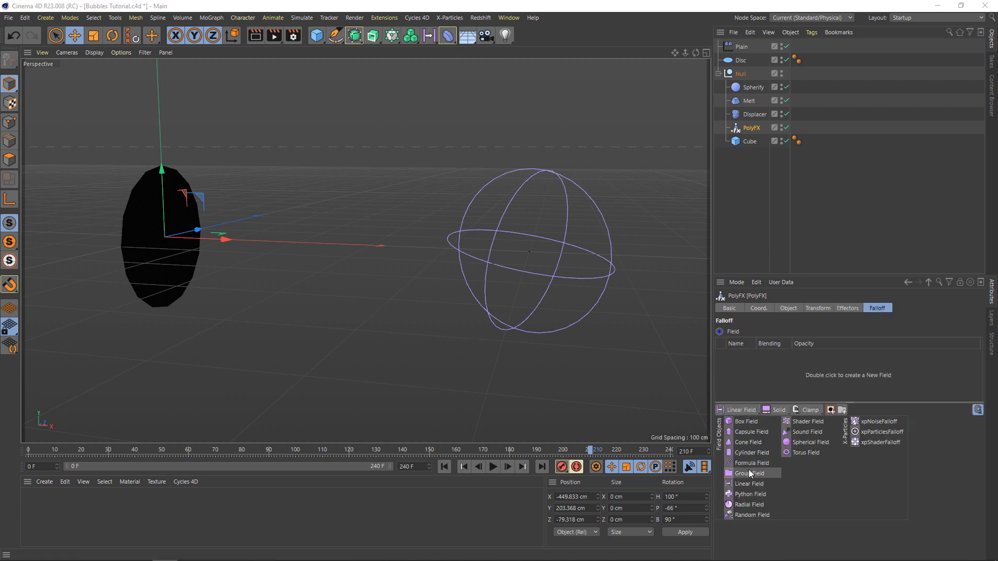
click(747, 484)
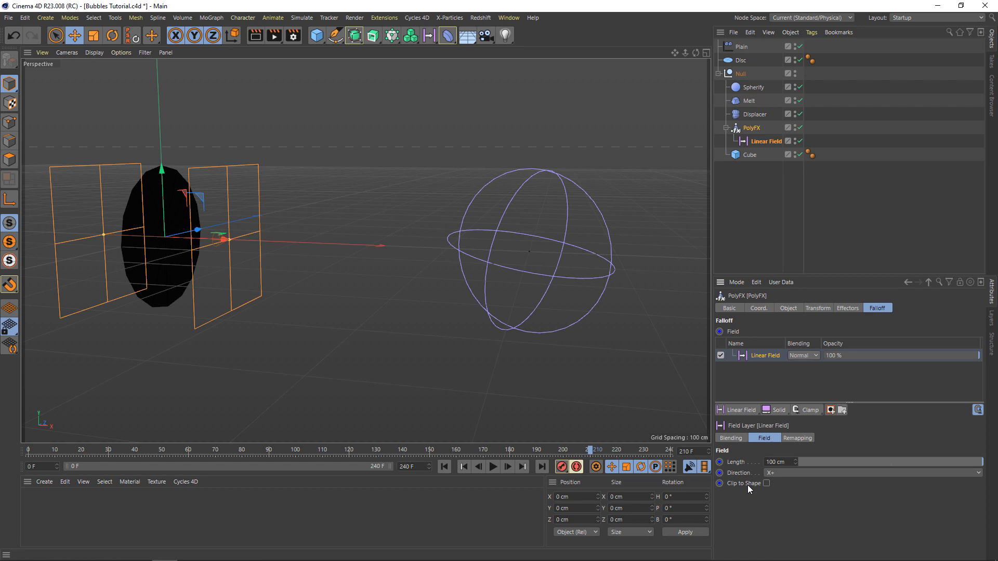
click(750, 130)
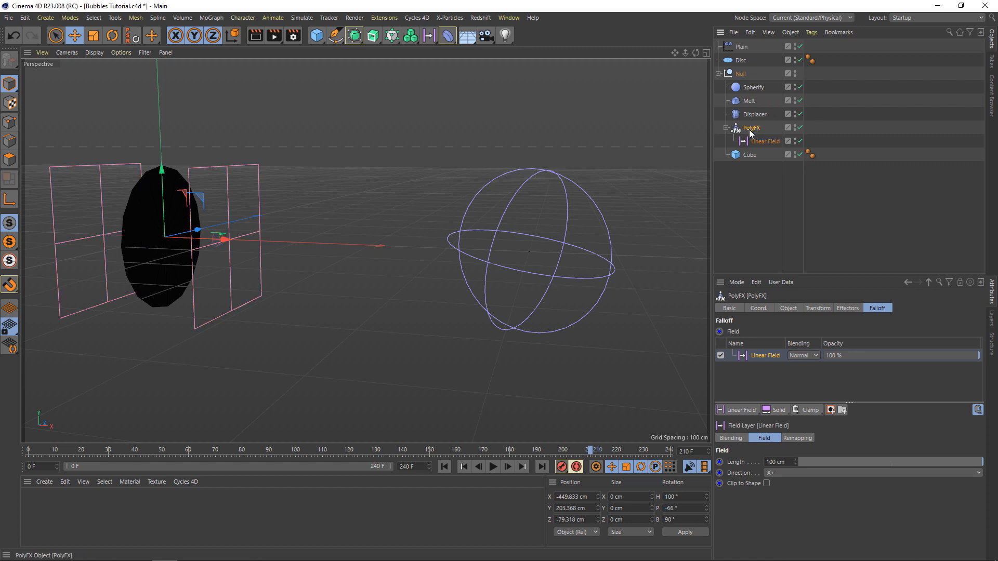
Reset the PolyFX object's position to 0 cm and its rotation to 0° on all axes
click(762, 307)
right_click(774, 332)
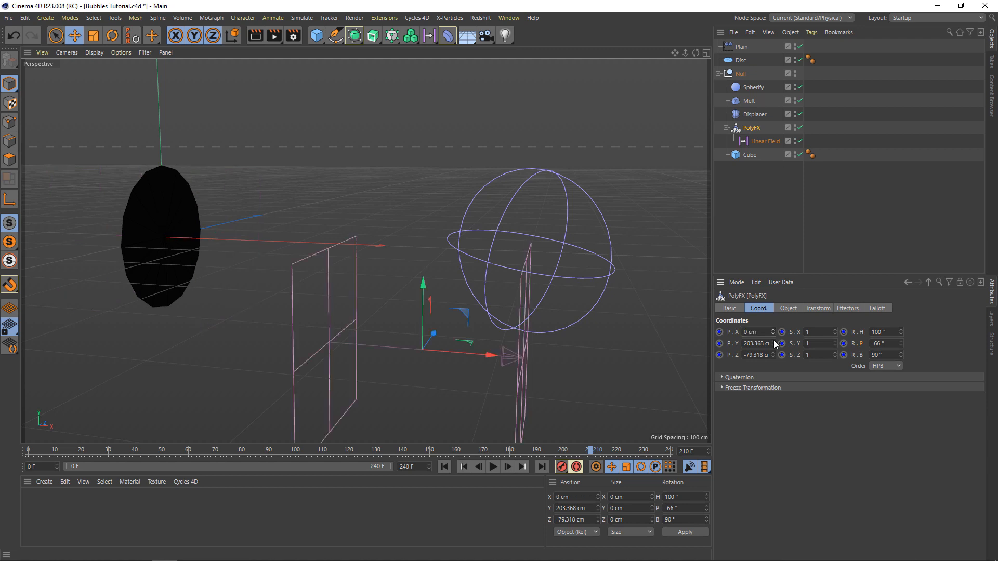
right_click(773, 343)
right_click(774, 355)
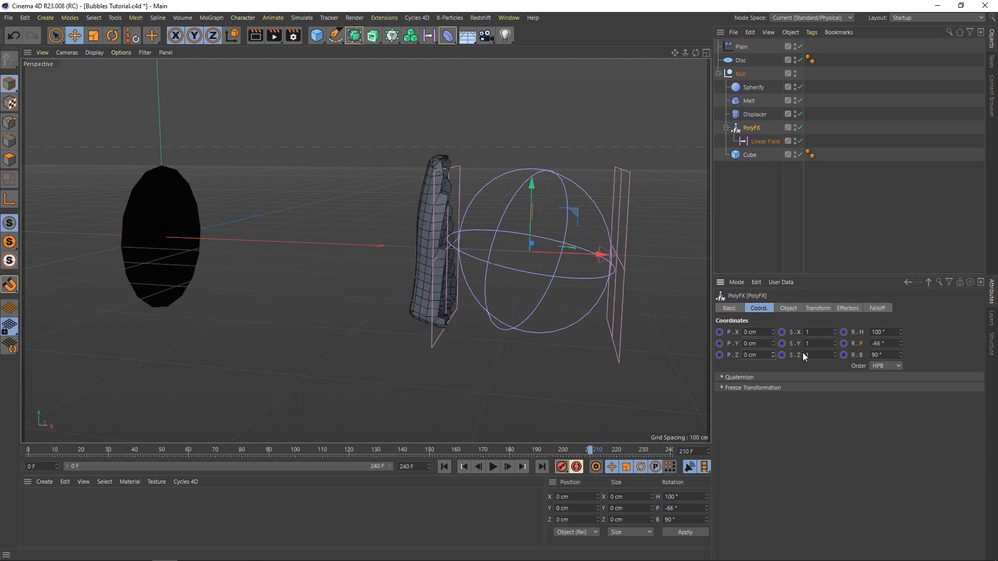
right_click(900, 332)
right_click(901, 343)
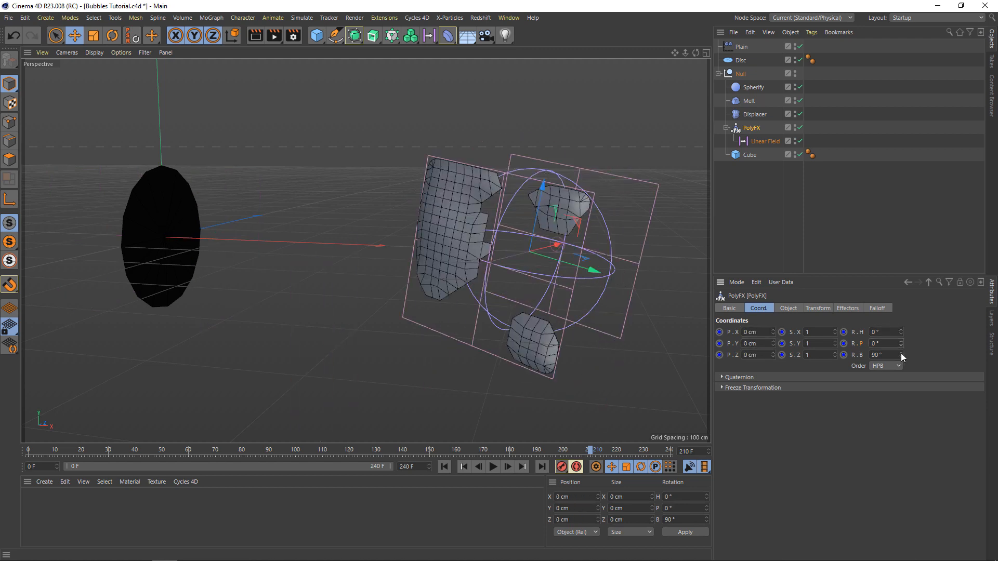
right_click(901, 355)
Set the Linear Field's H and B rotation to -45° and slide it along its axis to about X 171, Y 83, Z -59 cm
click(753, 140)
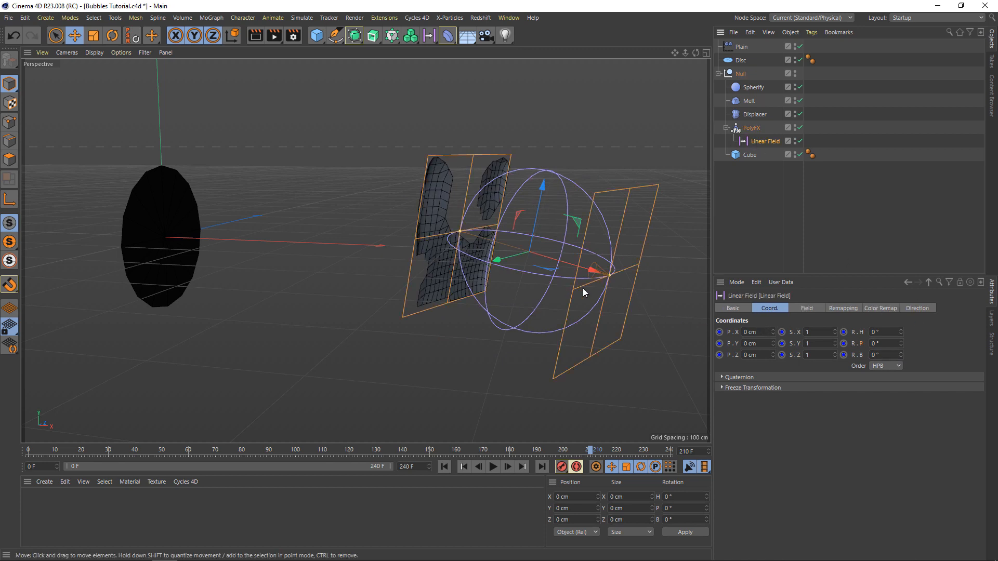
drag(578, 270, 666, 314)
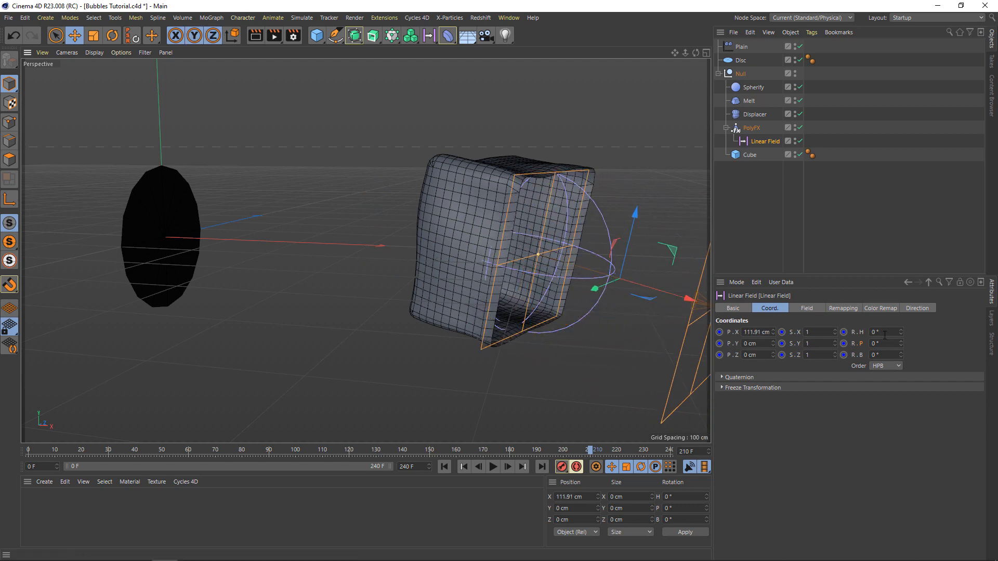
click(890, 334)
text(-45)
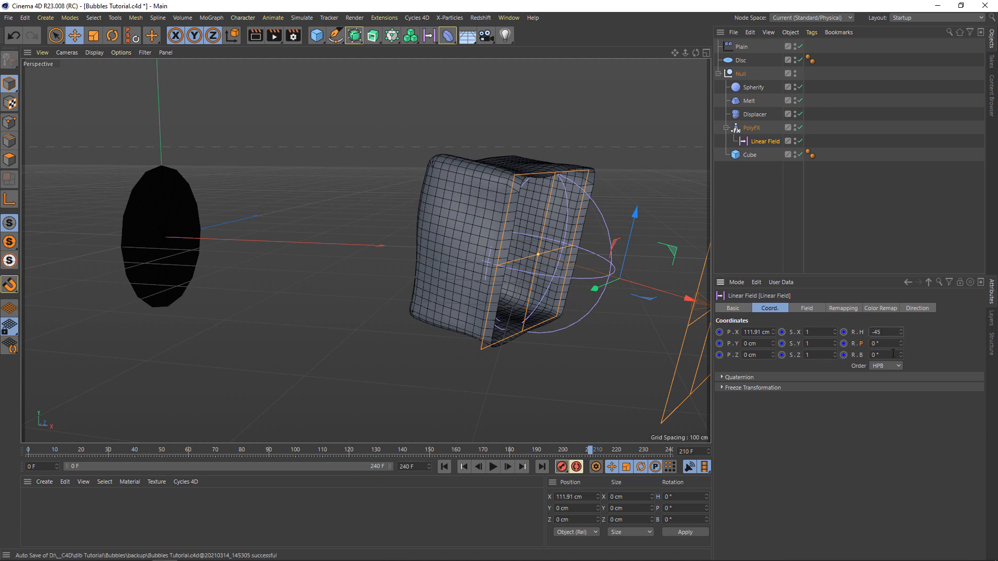
click(884, 355)
text(-45)
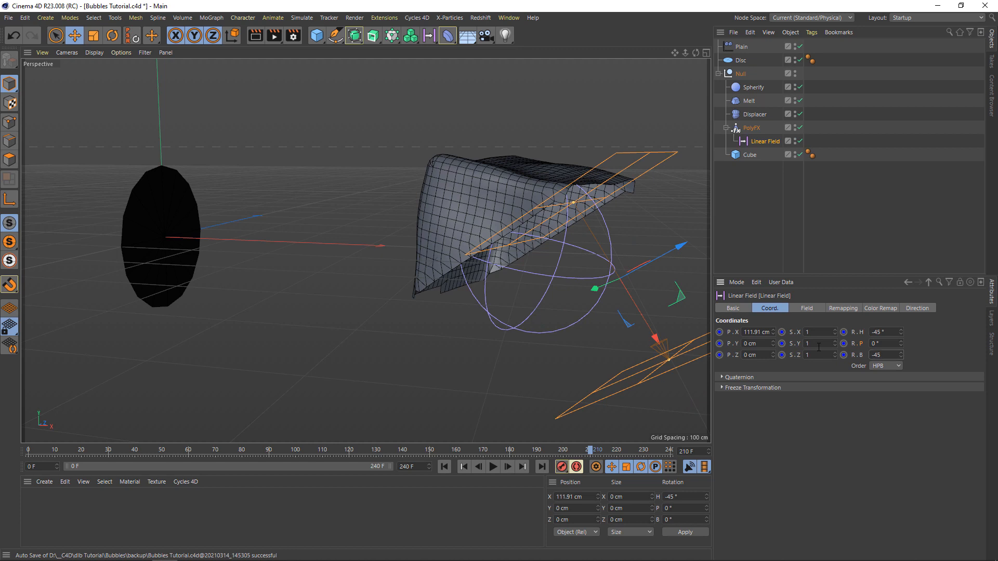
key(Return)
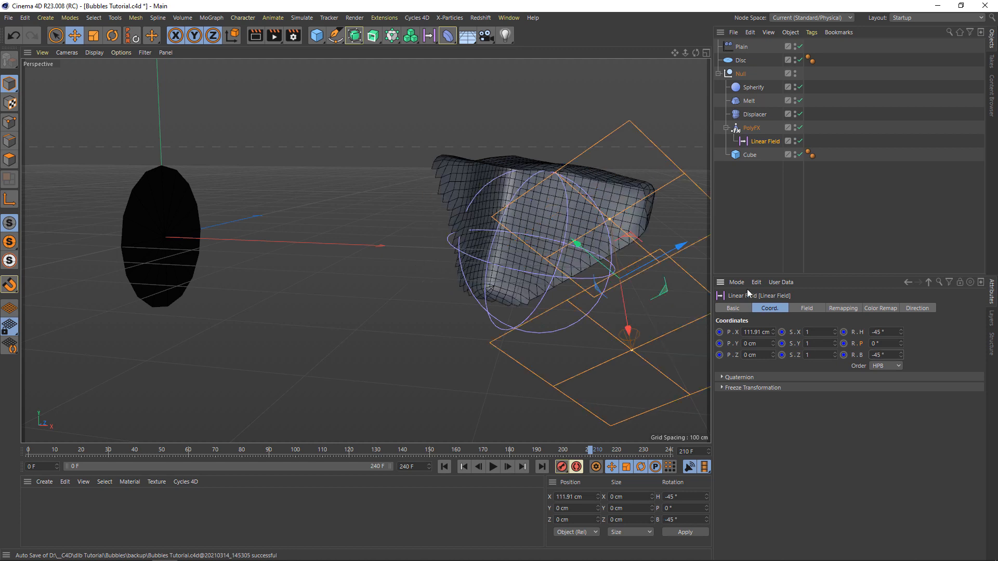
drag(624, 301, 632, 468)
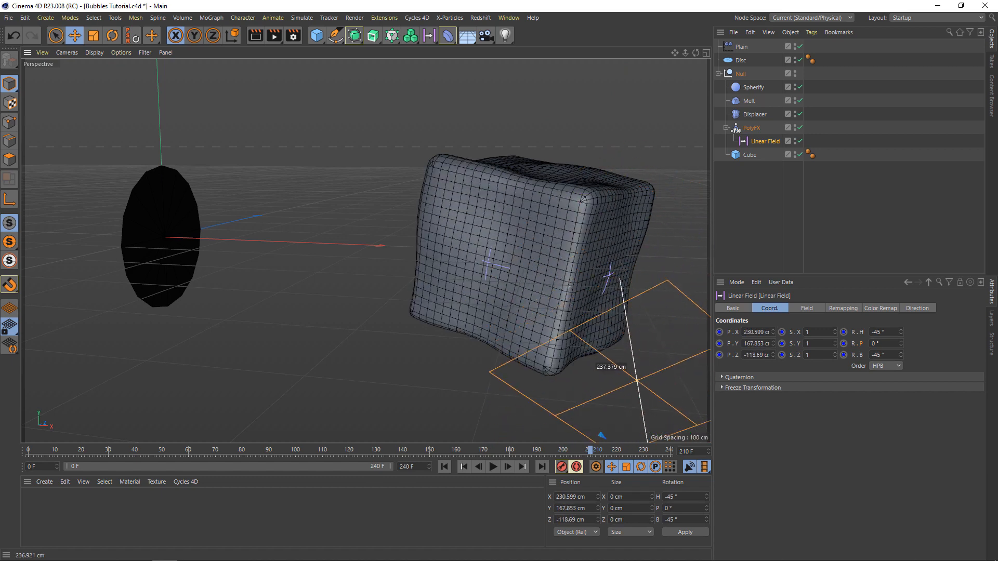
drag(602, 436, 556, 383)
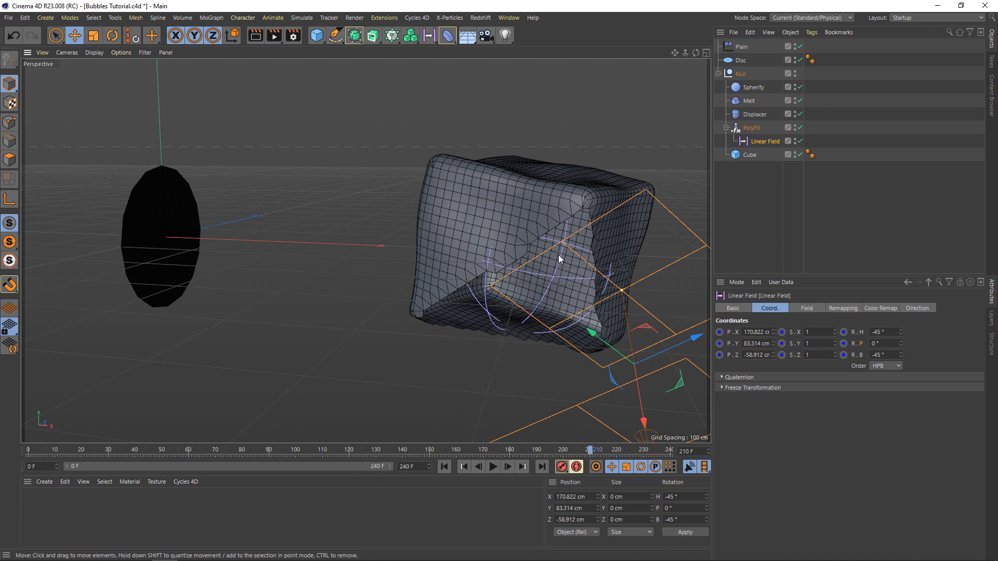
Enable Position on the Plain effector, setting P.Y to 0 cm and P.Z to 15 cm
click(741, 47)
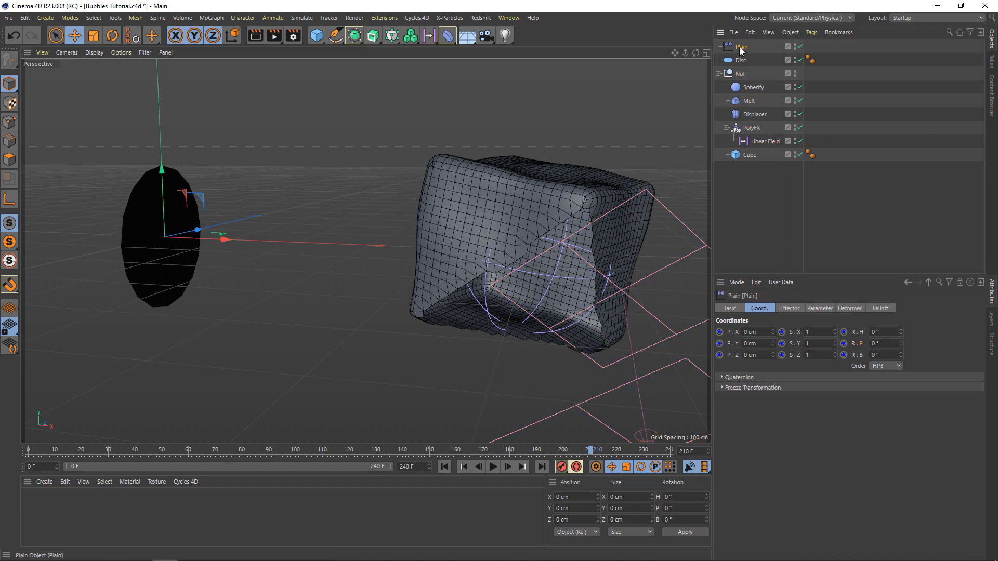
click(814, 309)
click(757, 353)
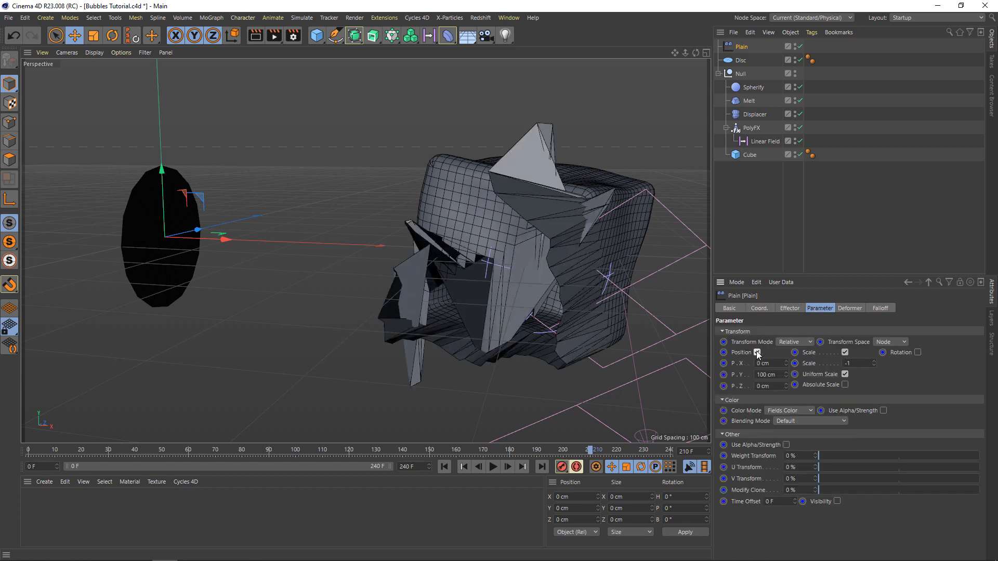
double_click(767, 375)
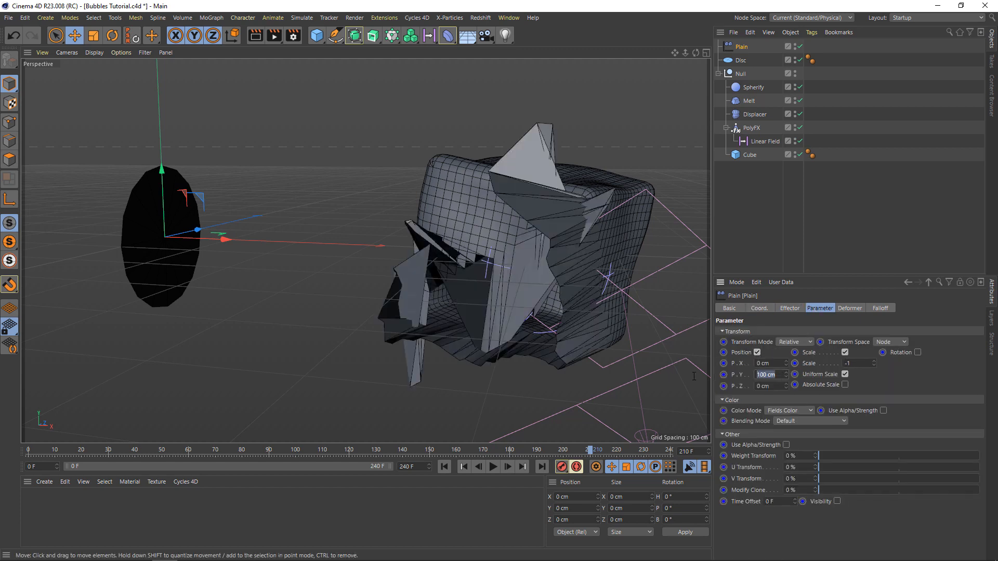
text(0)
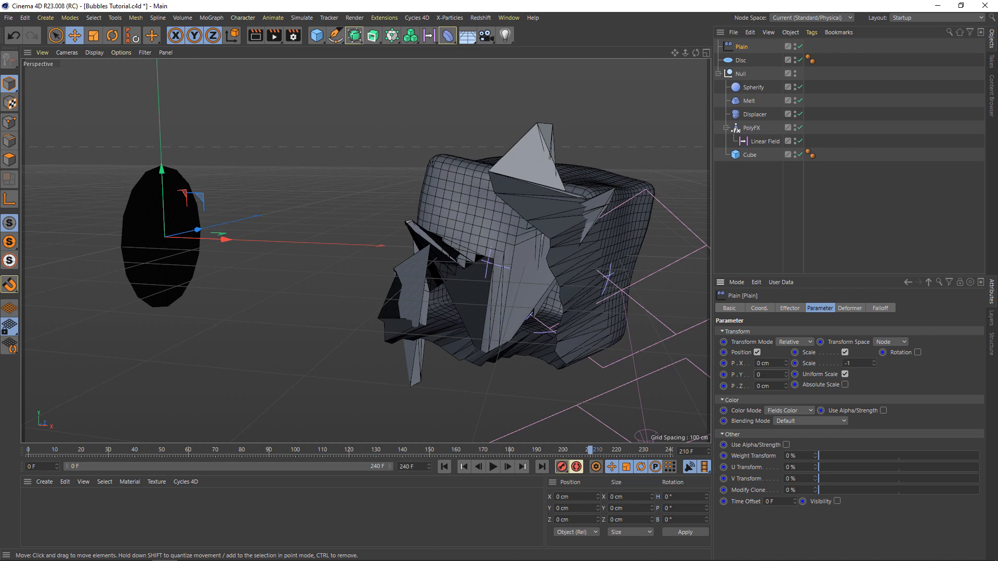
click(787, 385)
click(787, 385)
drag(786, 385, 787, 385)
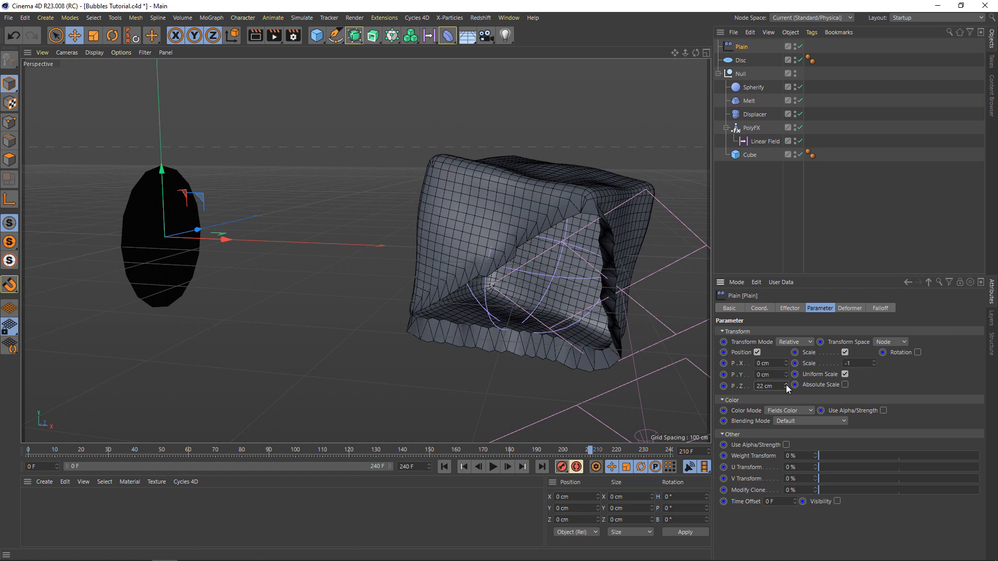
drag(787, 388, 788, 388)
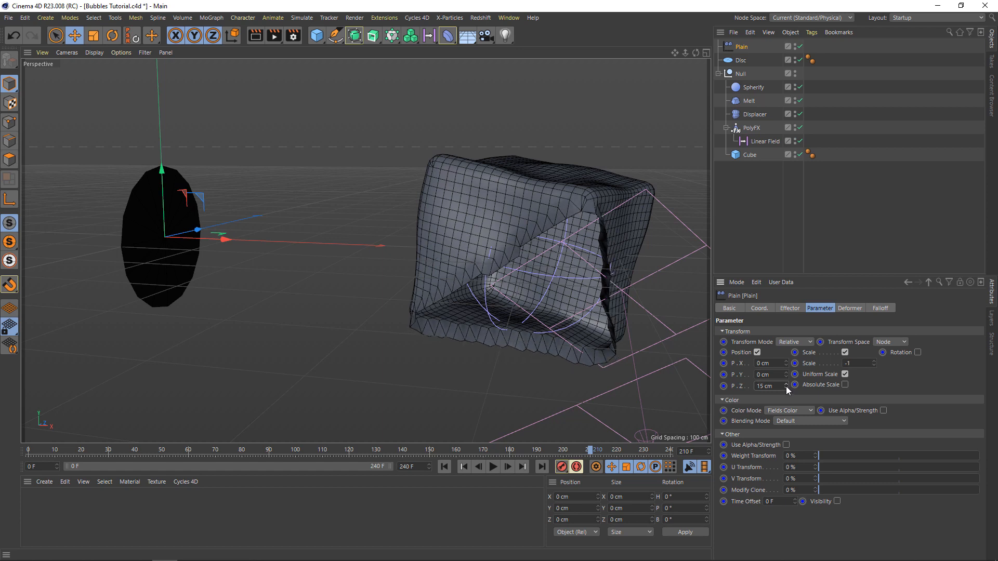
Slide the Linear Field to about X 218, Y 150, Z -106 cm and keyframe its position at frame 210
click(757, 141)
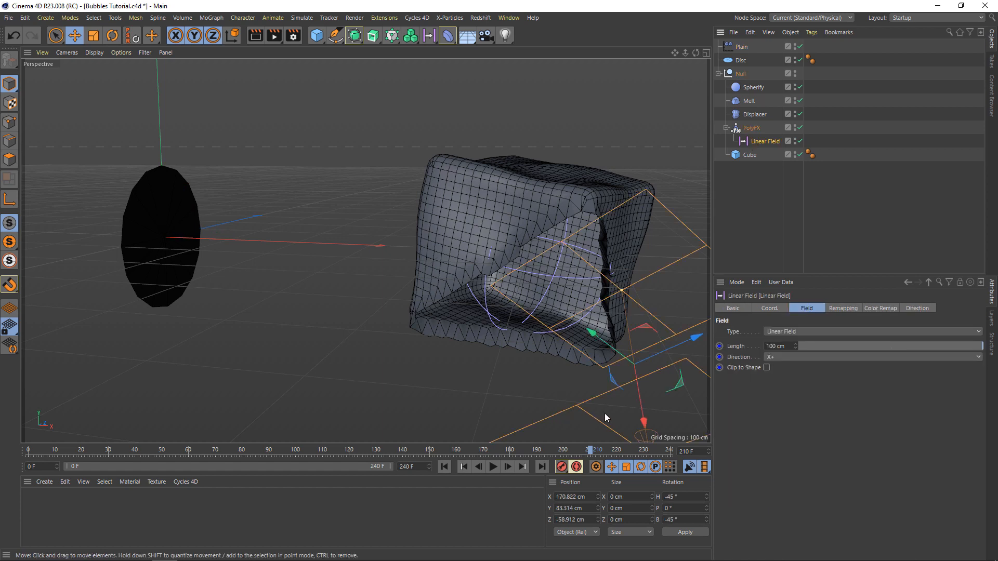
drag(644, 424, 619, 406)
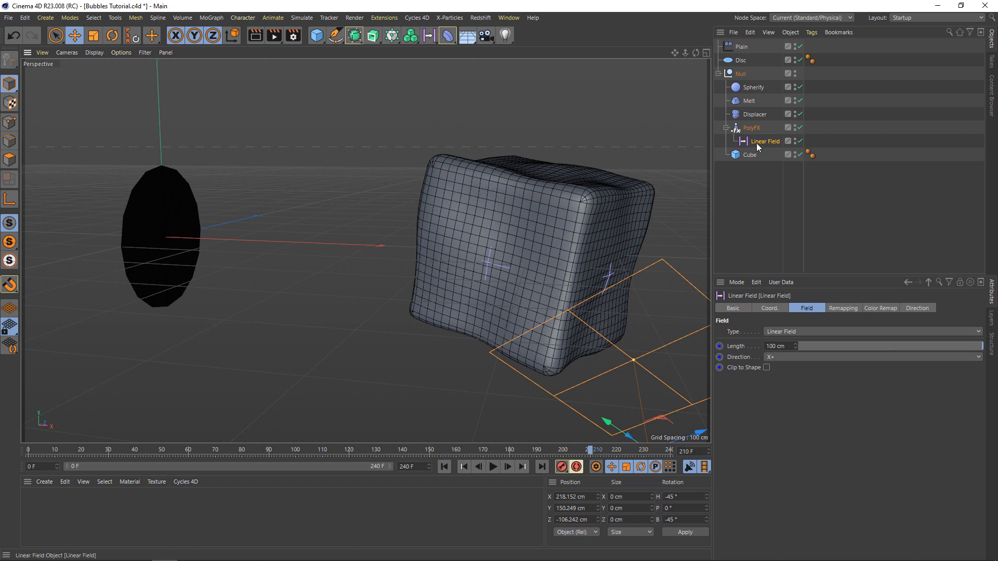
click(772, 308)
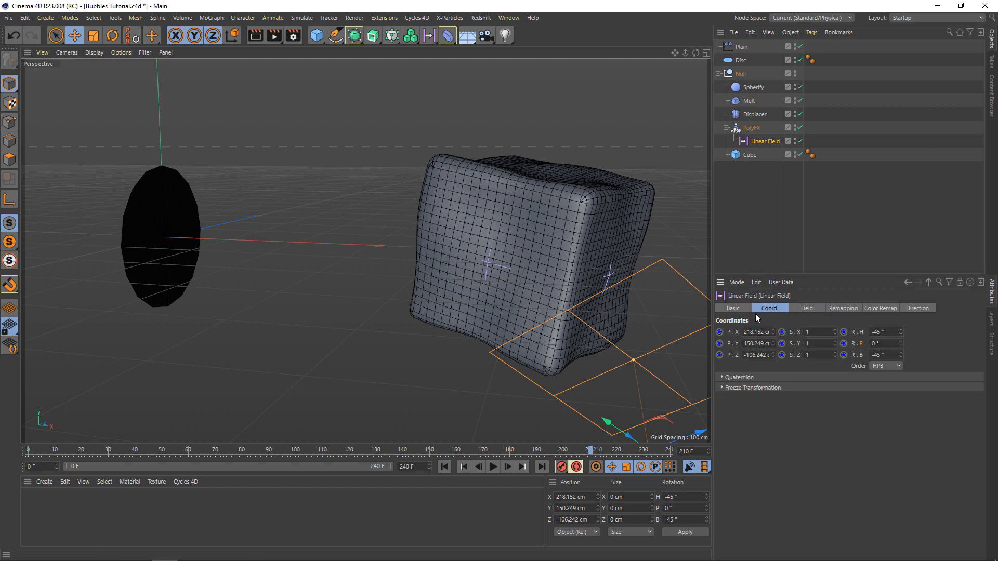
click(734, 330)
shift+click(735, 353)
click(719, 344)
At frame 220, slide the Linear Field through the cube to about X 47, Y -92, Z 65 cm and keyframe its position
click(616, 452)
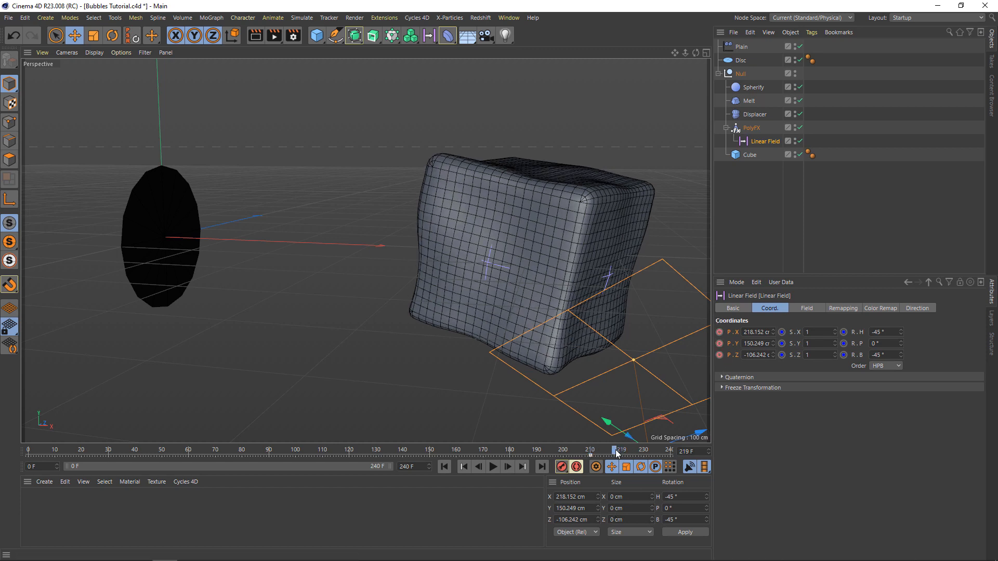
click(619, 452)
alt+drag(651, 321, 644, 319)
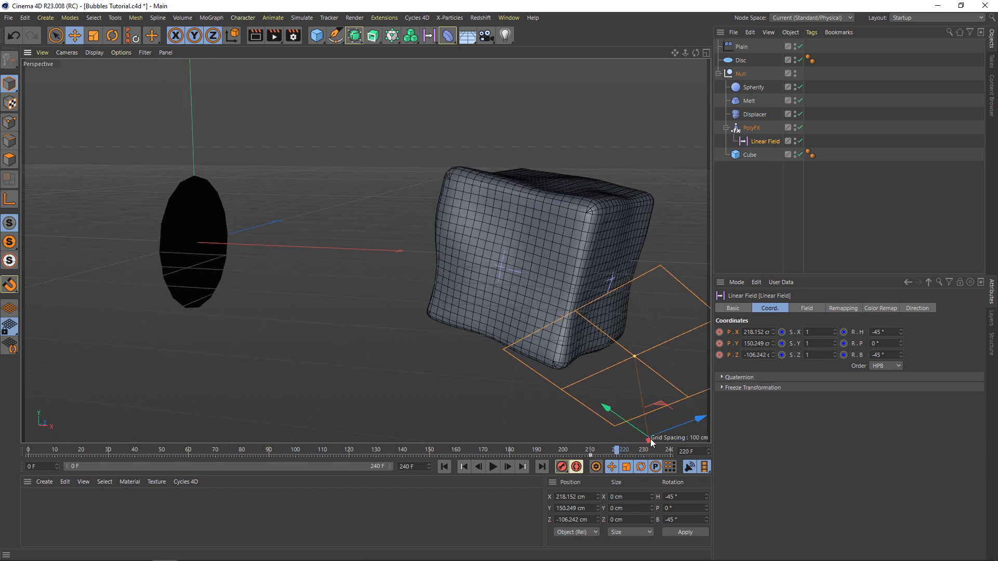
drag(648, 442, 640, 221)
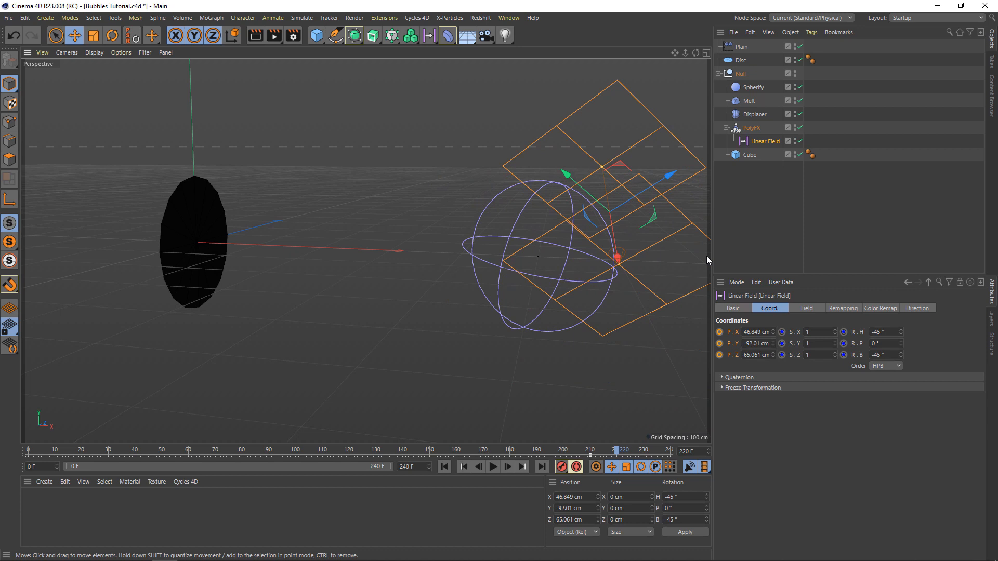
click(720, 344)
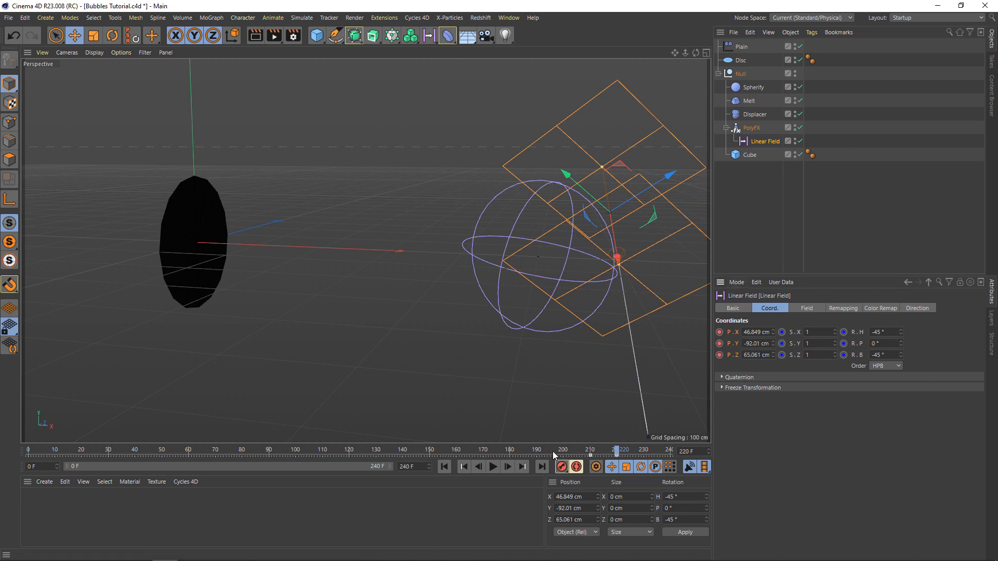
Play the animation from frame 184 to check the cube's dissolve, and scrub back to frame 210
drag(562, 451, 519, 454)
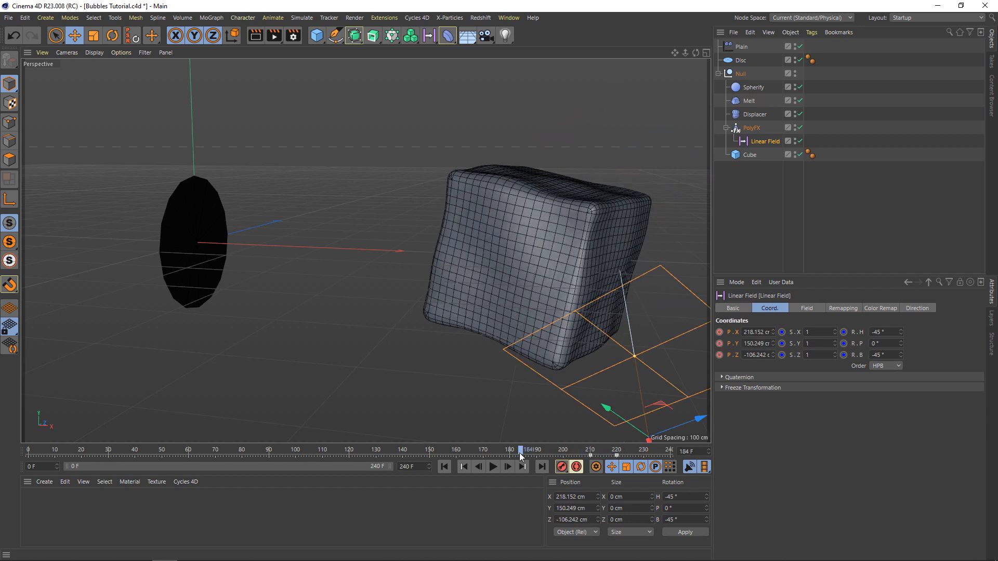
click(494, 467)
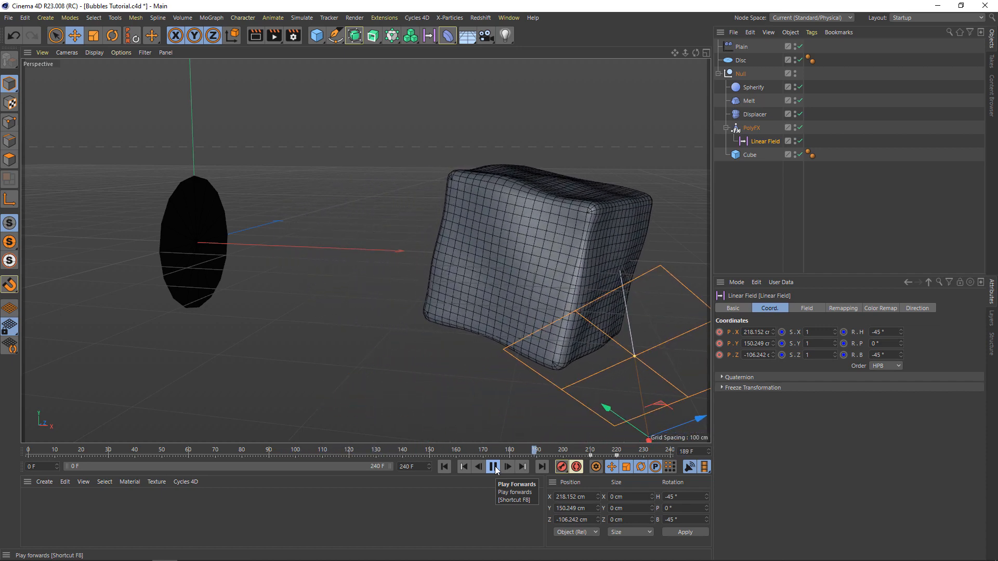
click(494, 467)
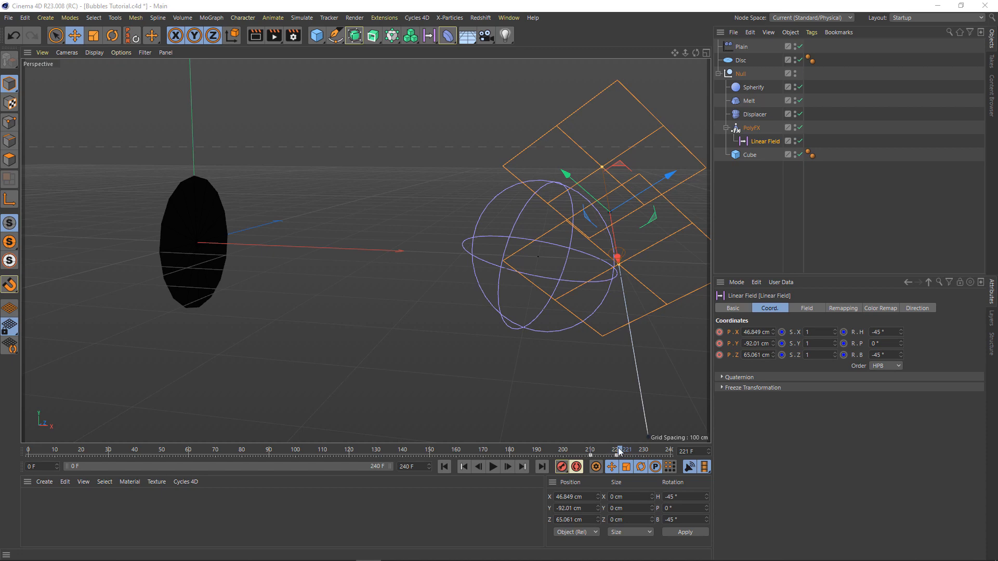
drag(625, 451, 593, 464)
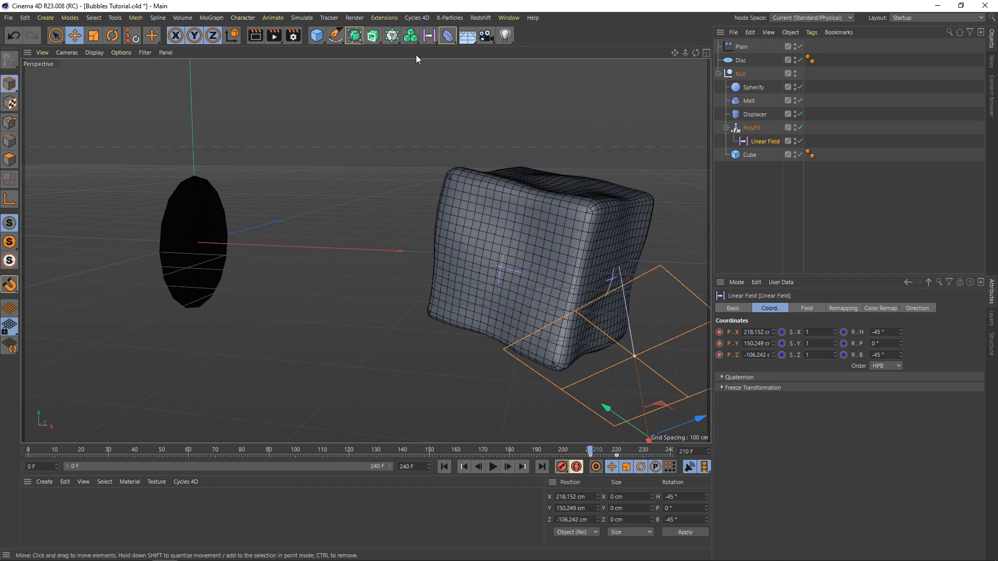
Add a MoGraph Cloner and a Sphere, and make the Sphere a child of the Cloner
click(392, 36)
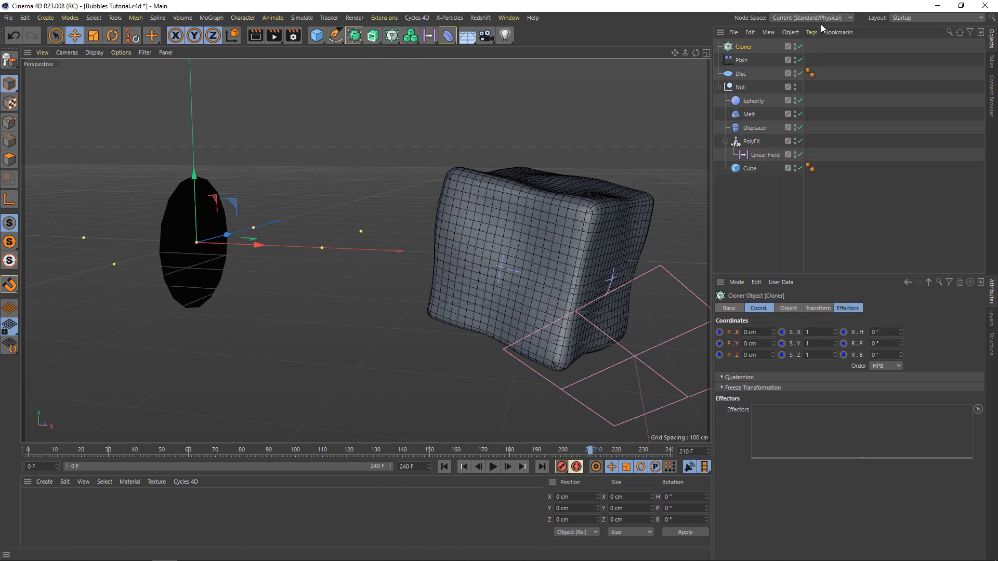
click(317, 40)
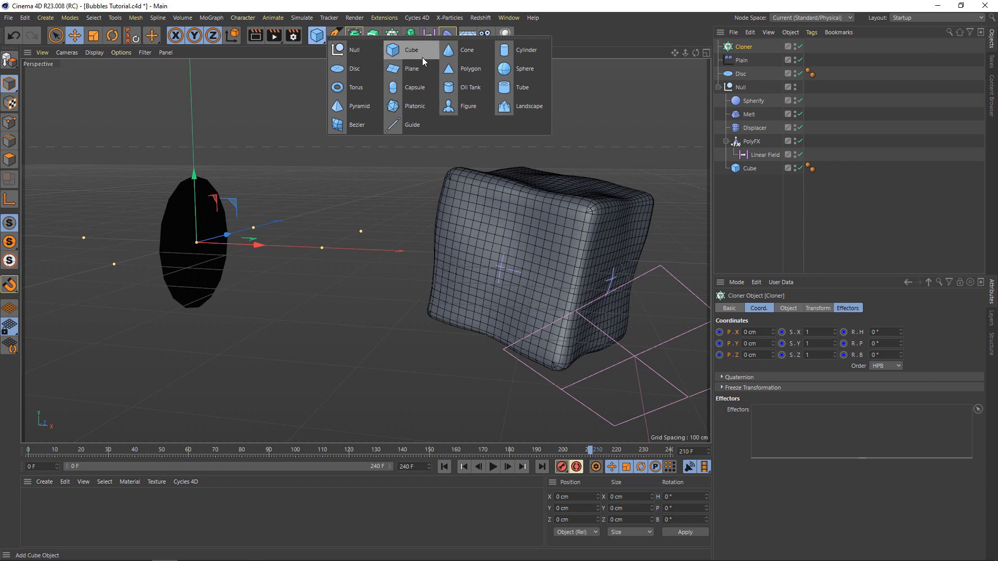
click(526, 69)
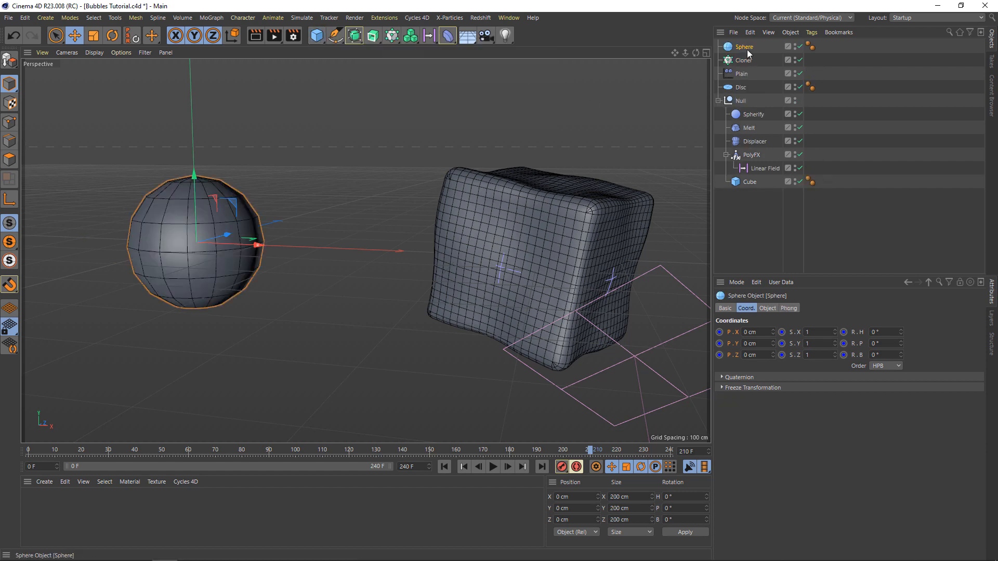
drag(749, 48, 747, 58)
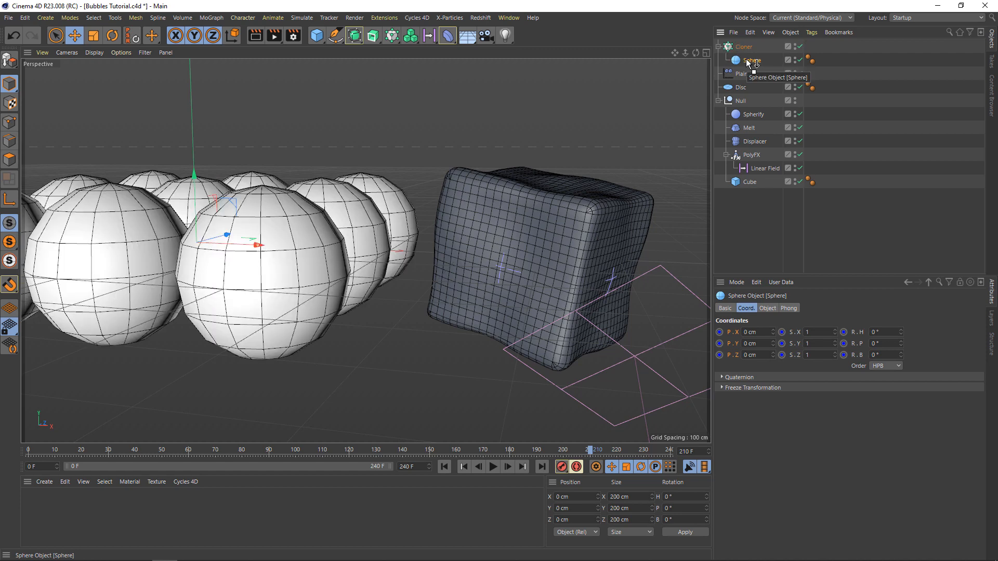
Set the cloned Sphere's radius to 2 cm and select the Cloner
click(768, 308)
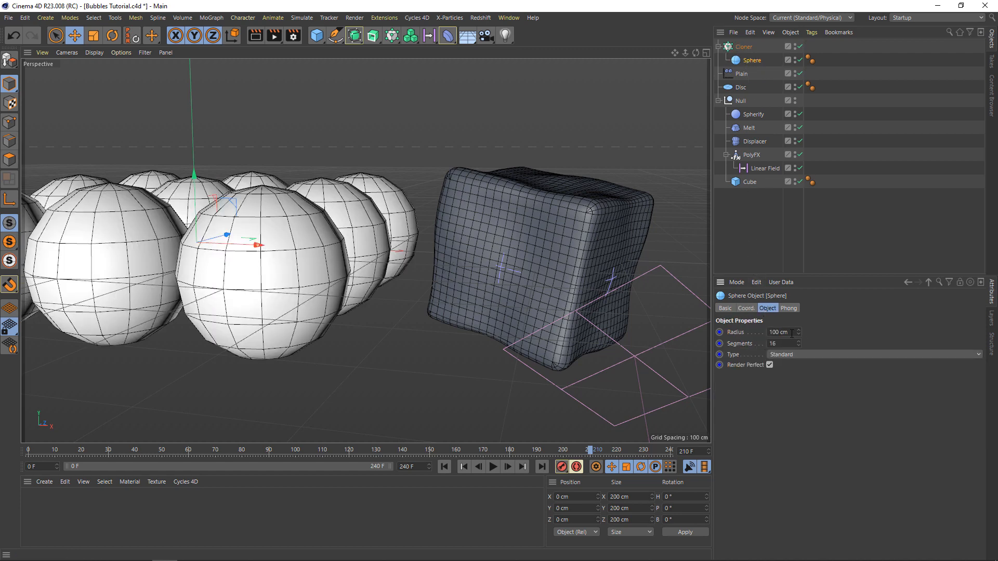
click(792, 333)
text(2)
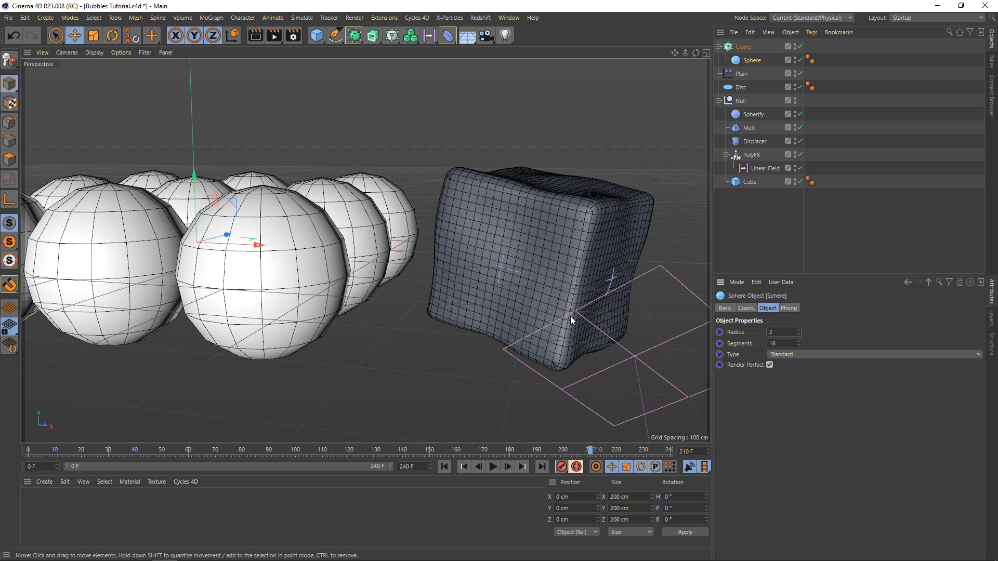
key(Return)
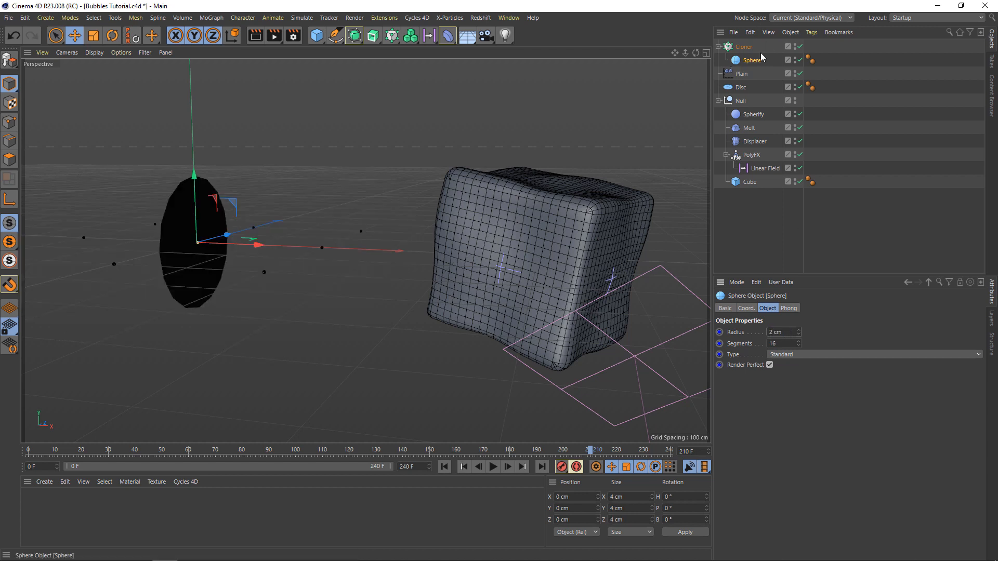
click(736, 47)
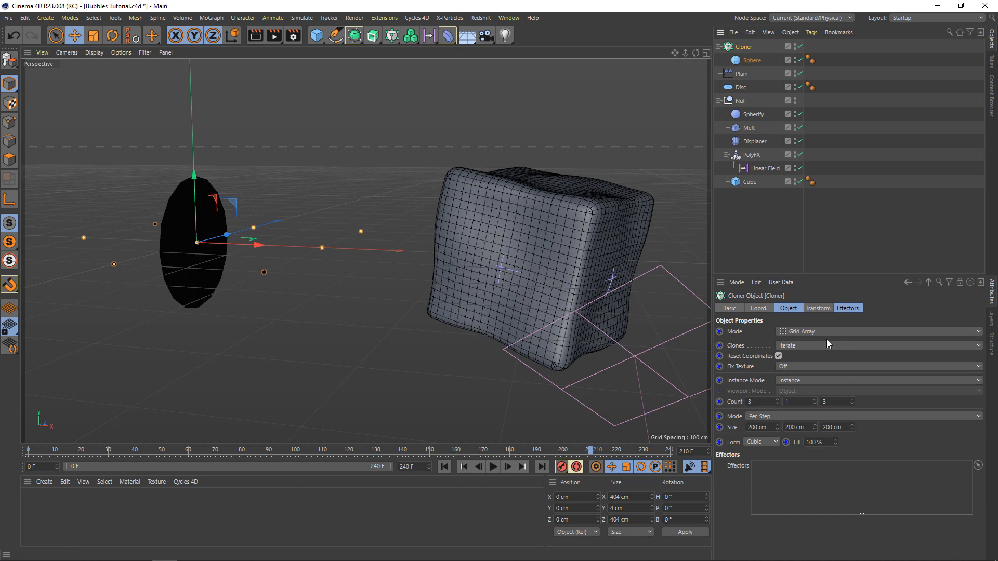
Set the Cloner to Object mode, distribute its clones over the Cube, and set the count to 100
click(814, 335)
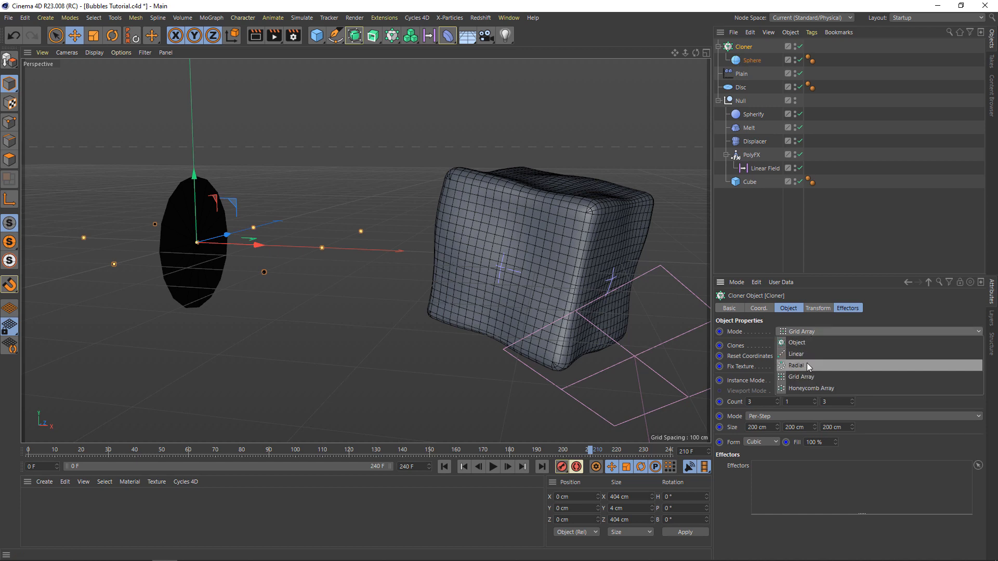
click(802, 342)
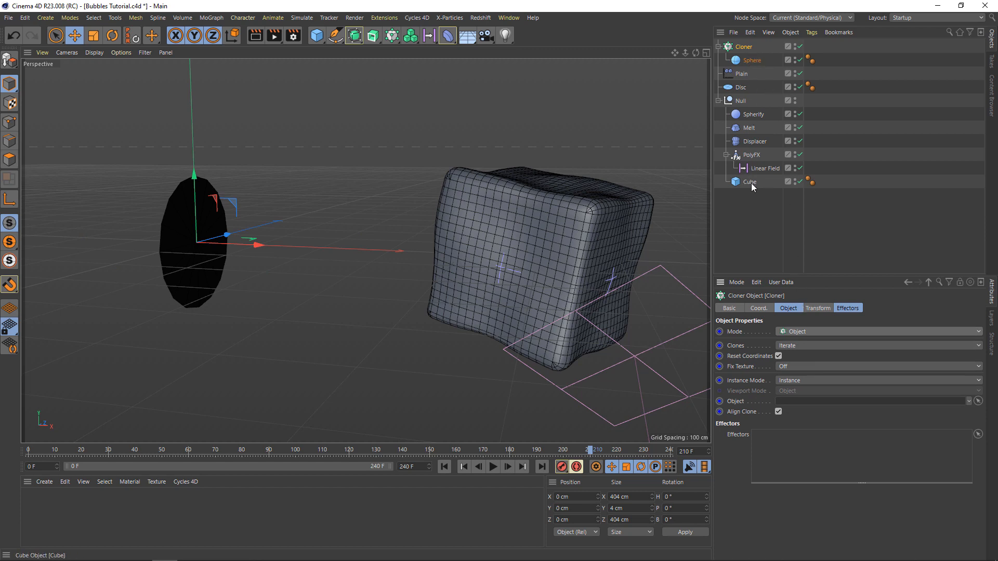
drag(750, 183, 817, 400)
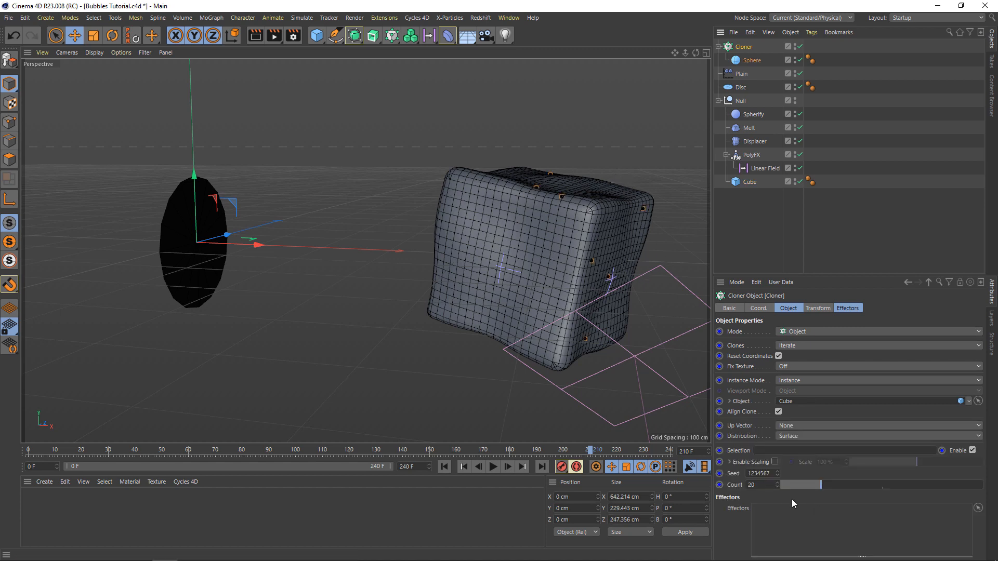
double_click(766, 485)
text(100)
key(Return)
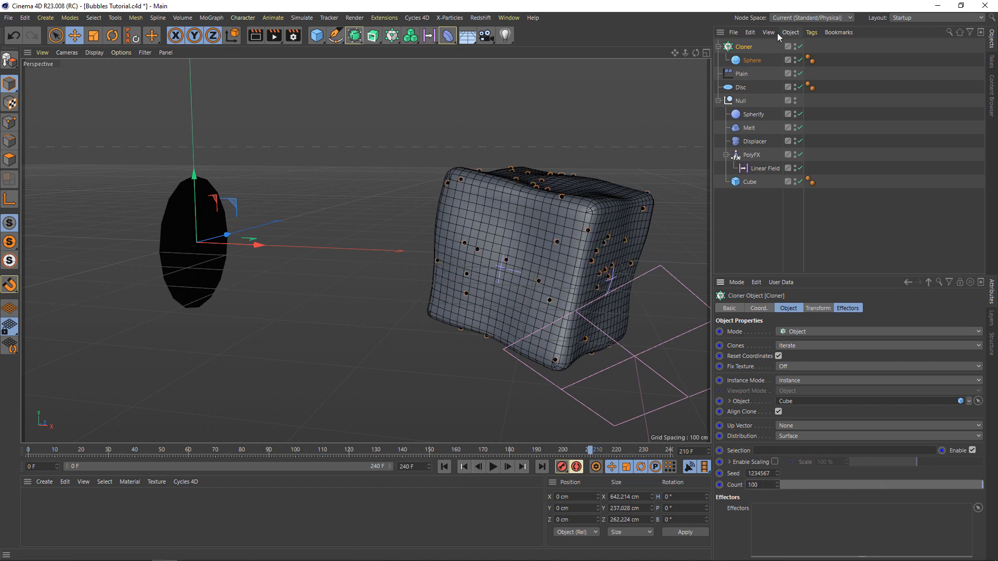
Add a Dynamics Body simulation tag with dynamics switched on to the Cloner
right_click(745, 47)
mouse_move(775, 110)
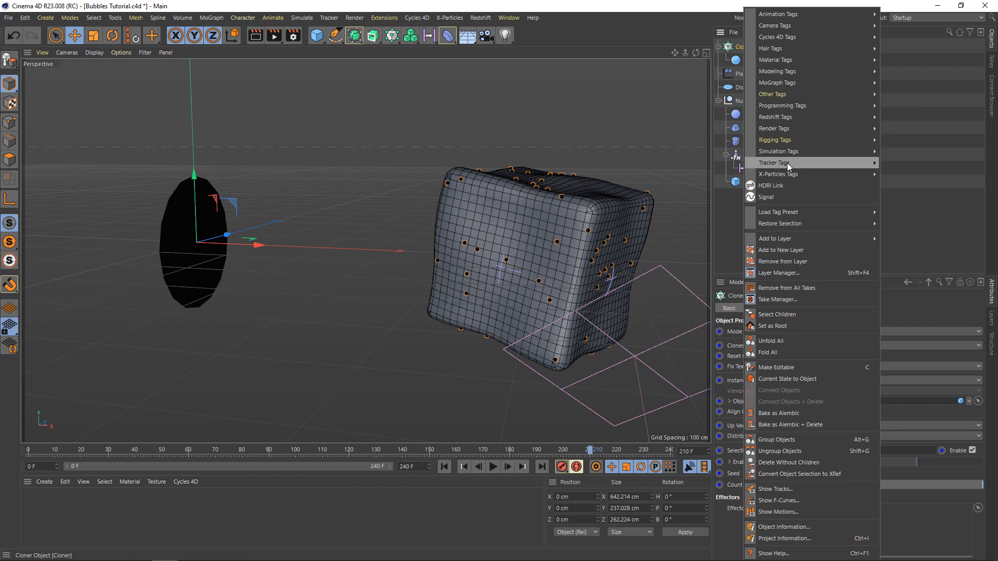
mouse_move(790, 152)
click(908, 151)
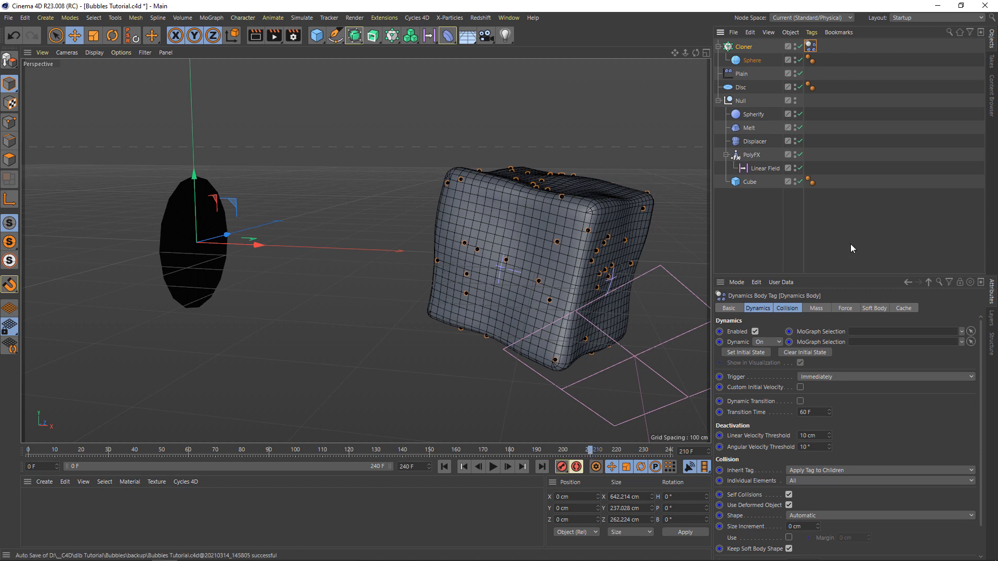
Keyframe the Cloner's Enabled property on at frame 210 and off at frame 209
click(742, 47)
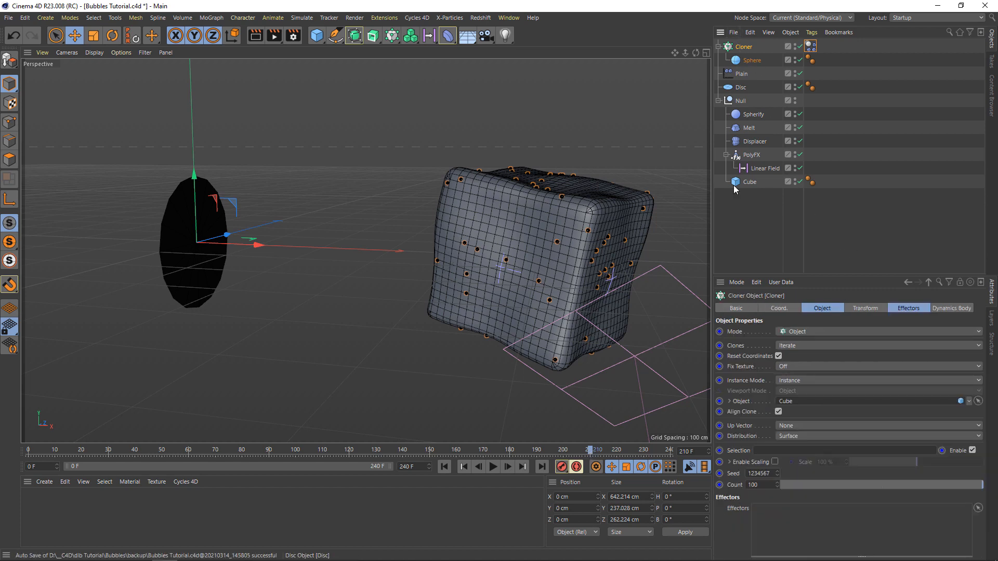
click(736, 310)
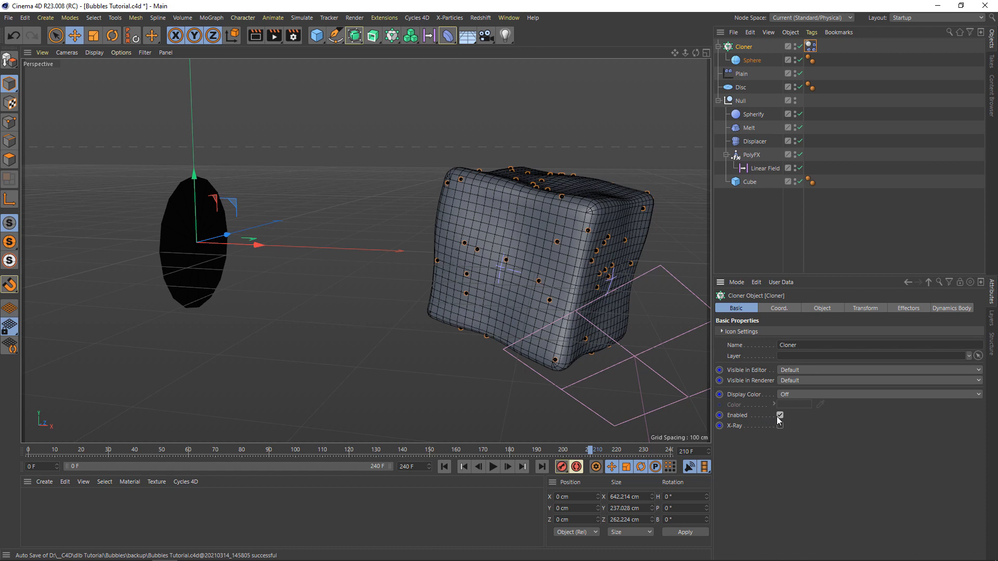
click(720, 415)
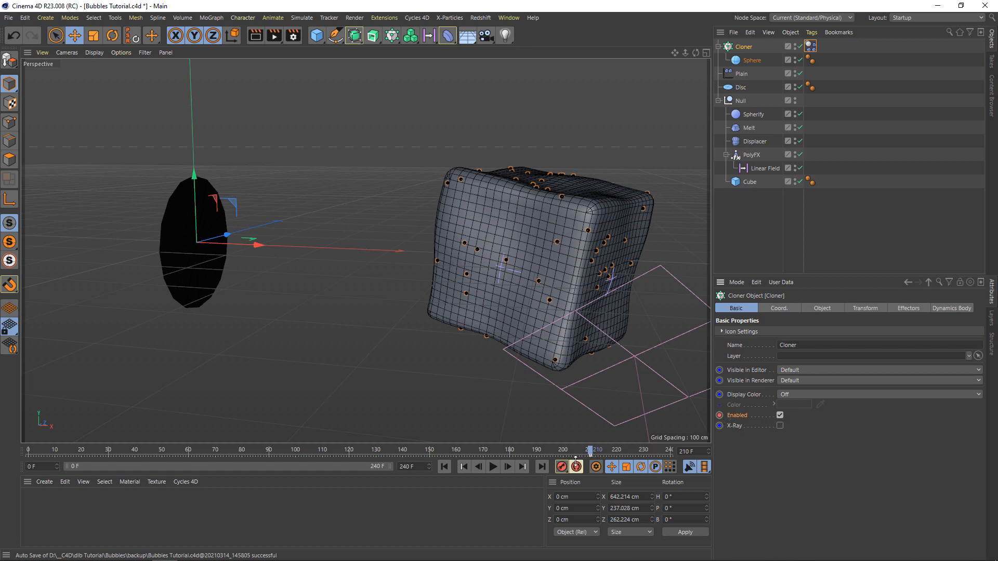
click(479, 467)
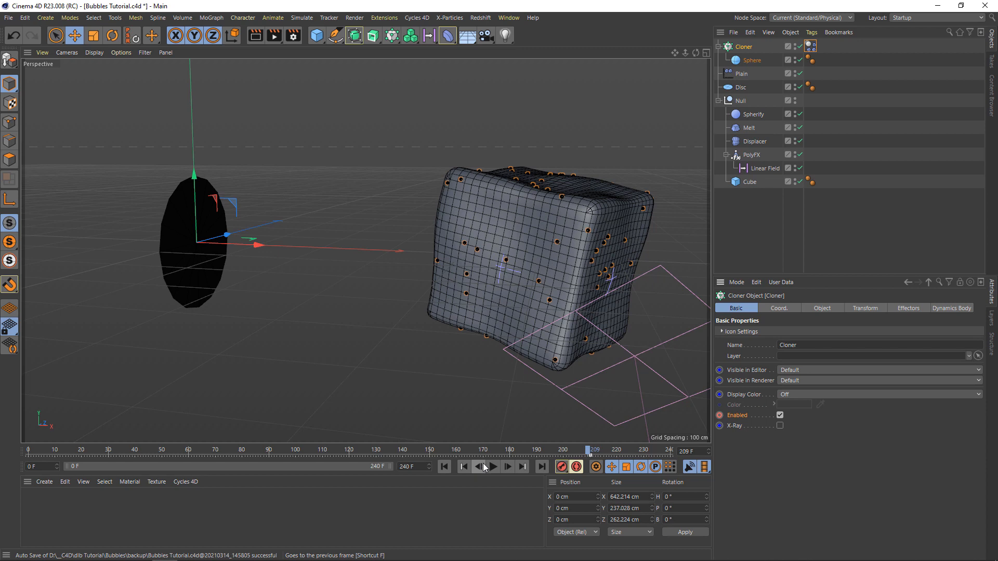
click(780, 415)
click(721, 415)
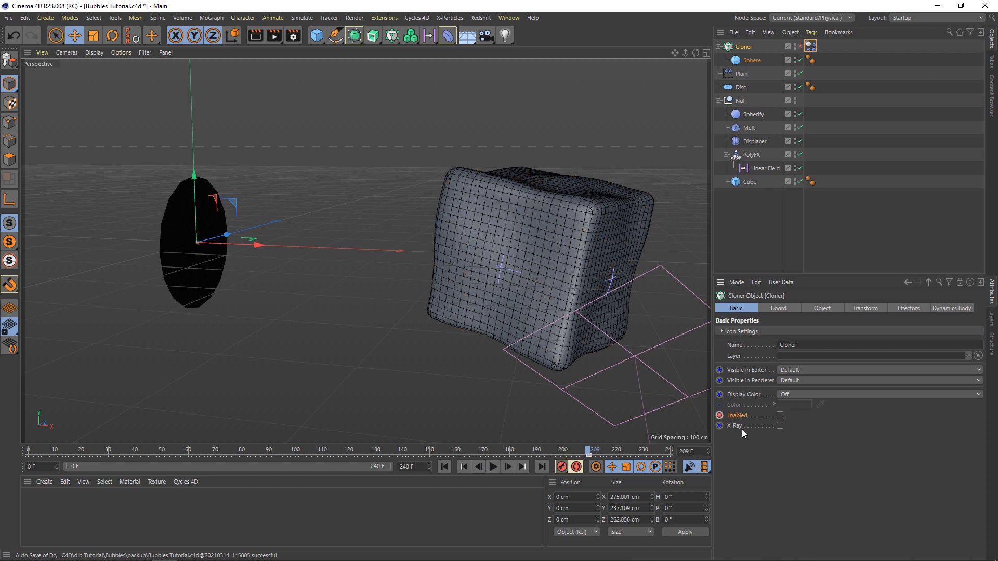
Scrub through the frames around 185 to 227 and play the animation to check when the cloned spheres appear
click(525, 449)
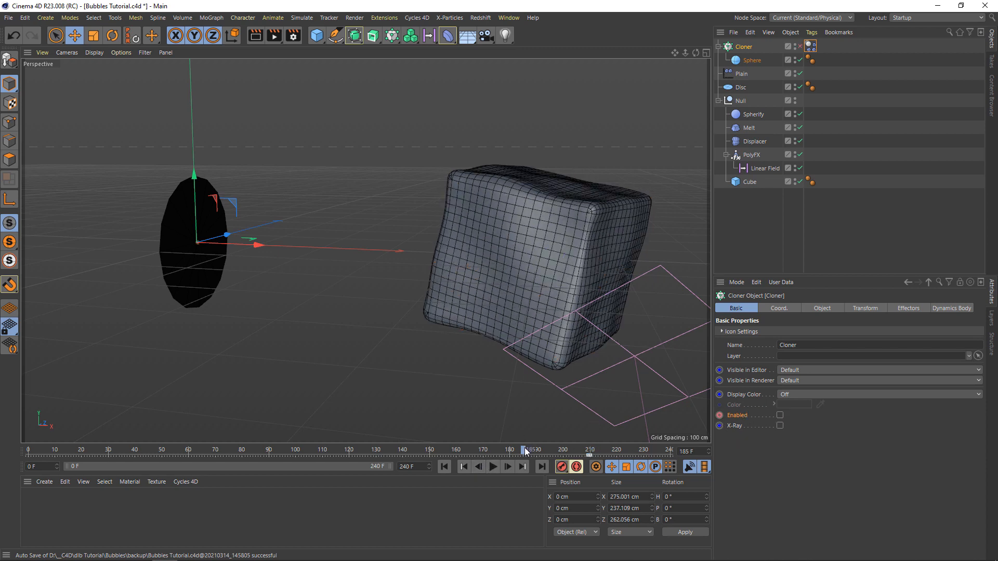
drag(525, 448, 640, 464)
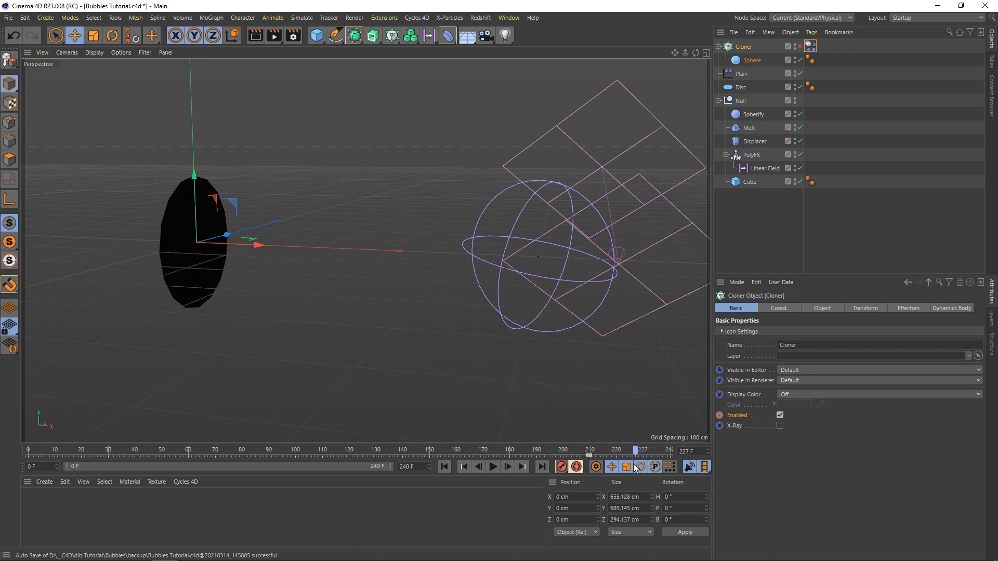
drag(633, 465, 633, 464)
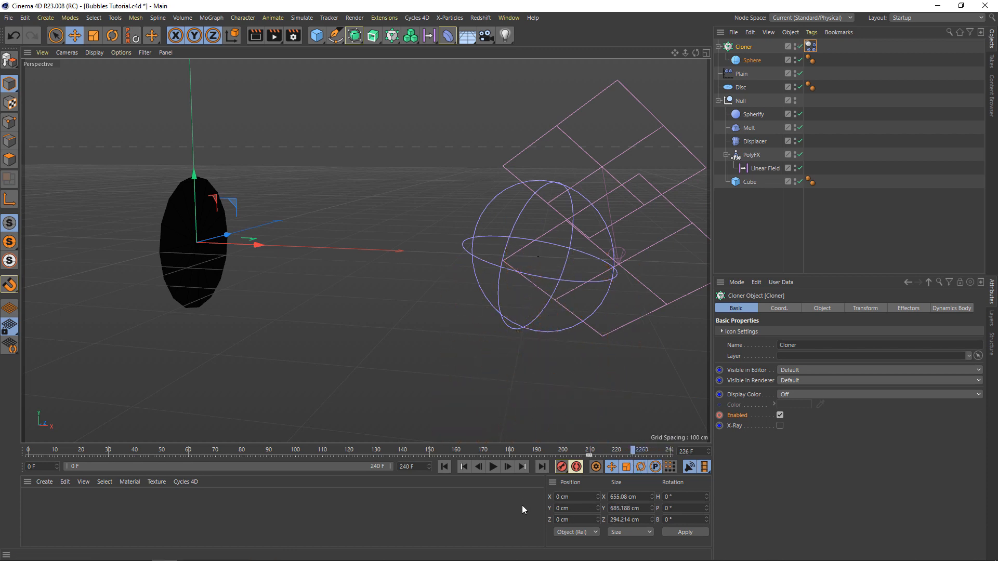
click(503, 450)
click(492, 466)
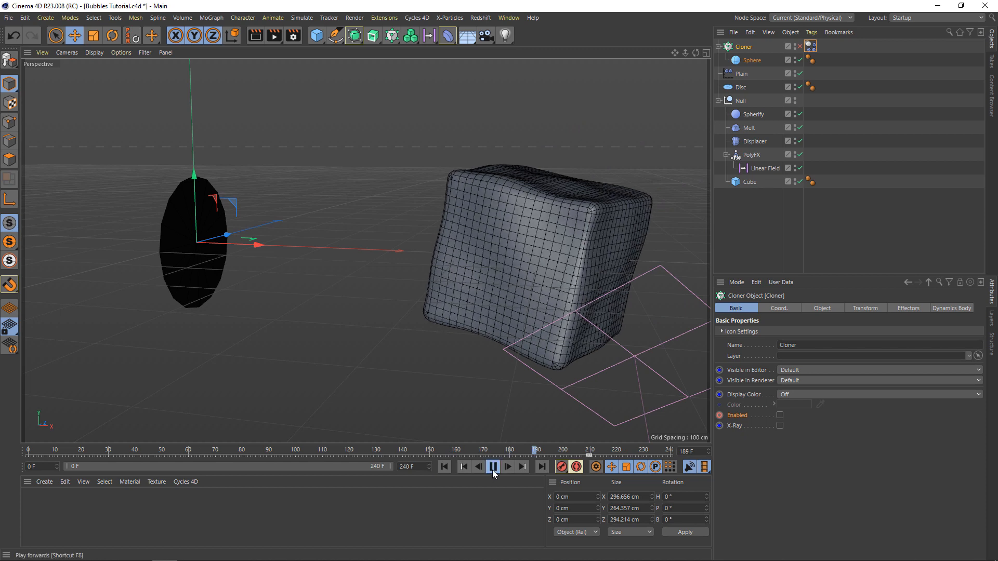
click(492, 470)
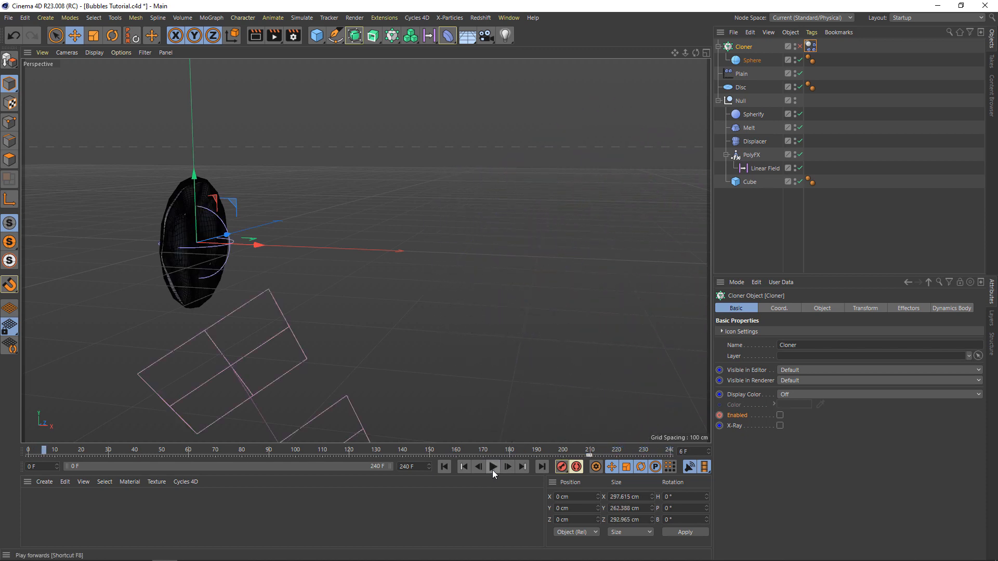
At frame 172, add a Torus primitive at the disc's centre
click(488, 450)
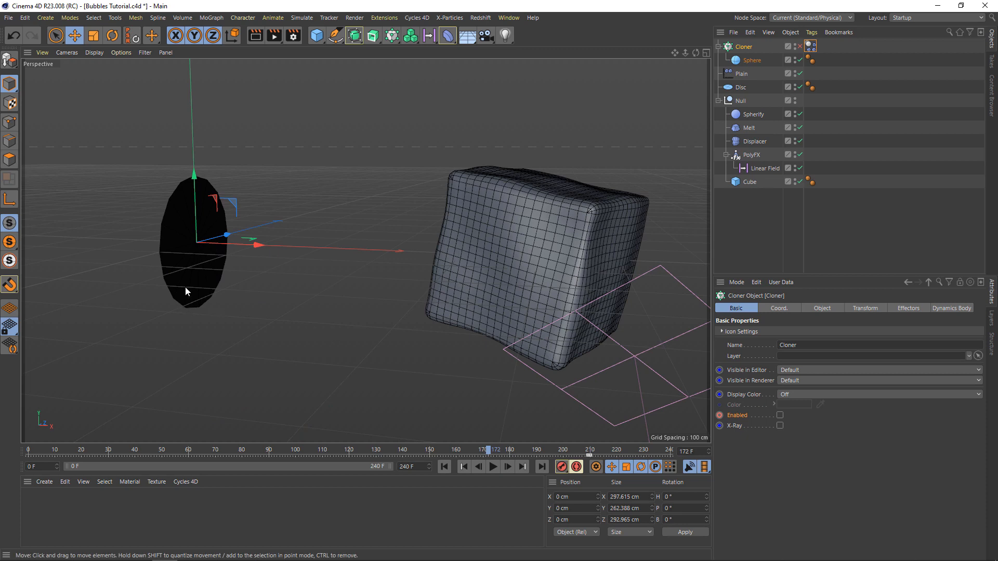
scroll(185, 287, up, 3)
scroll(123, 248, up, 4)
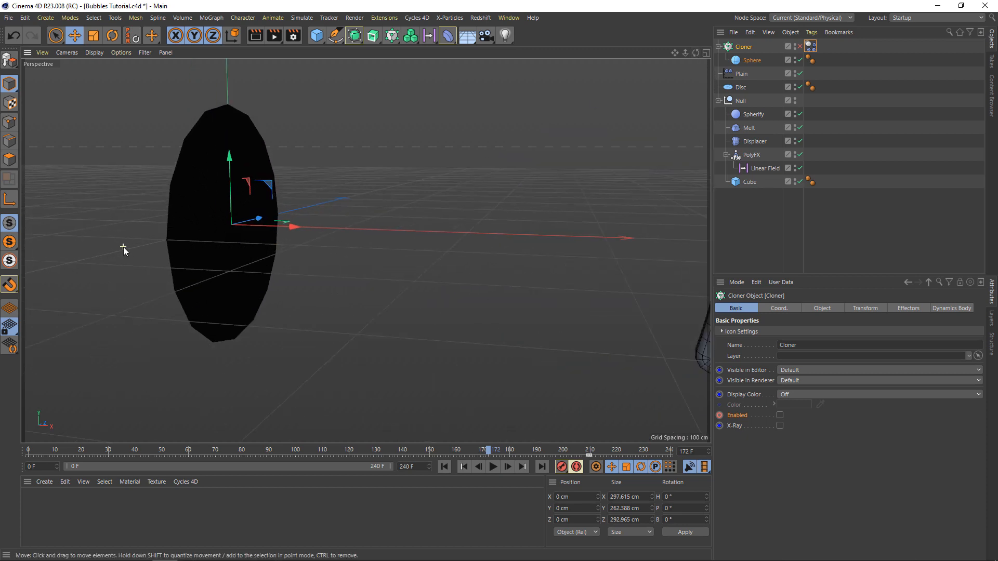
drag(696, 52, 662, 51)
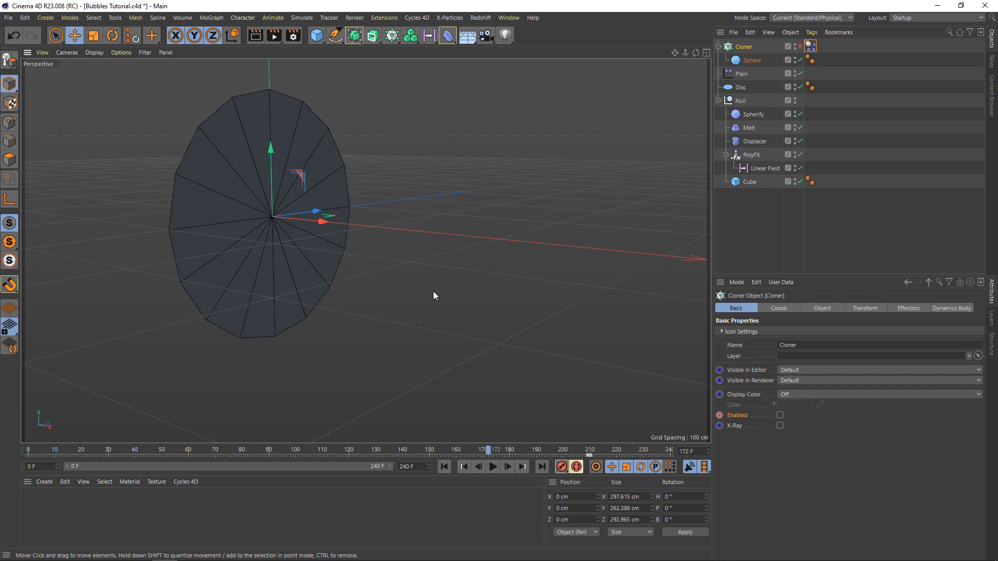
click(318, 37)
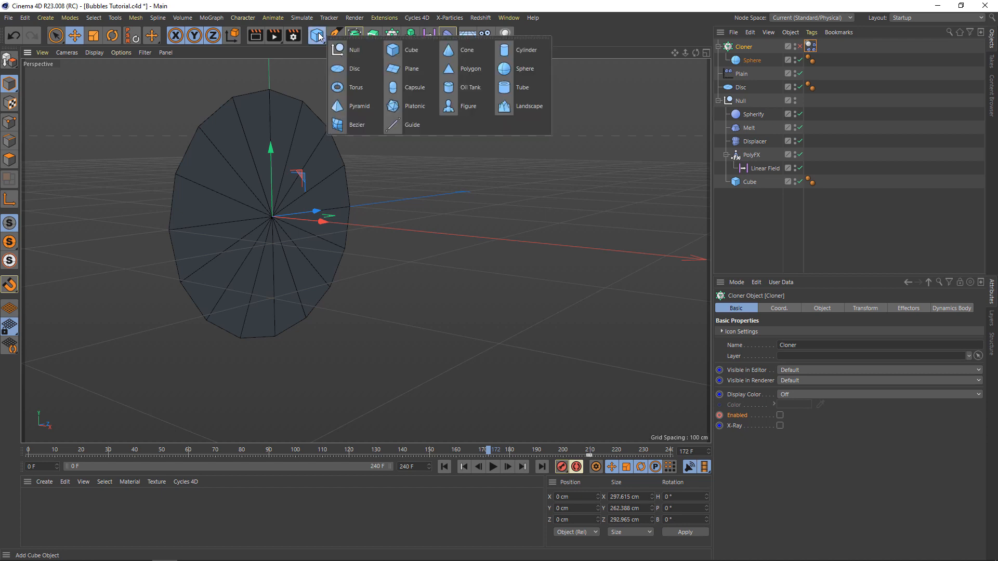
click(339, 89)
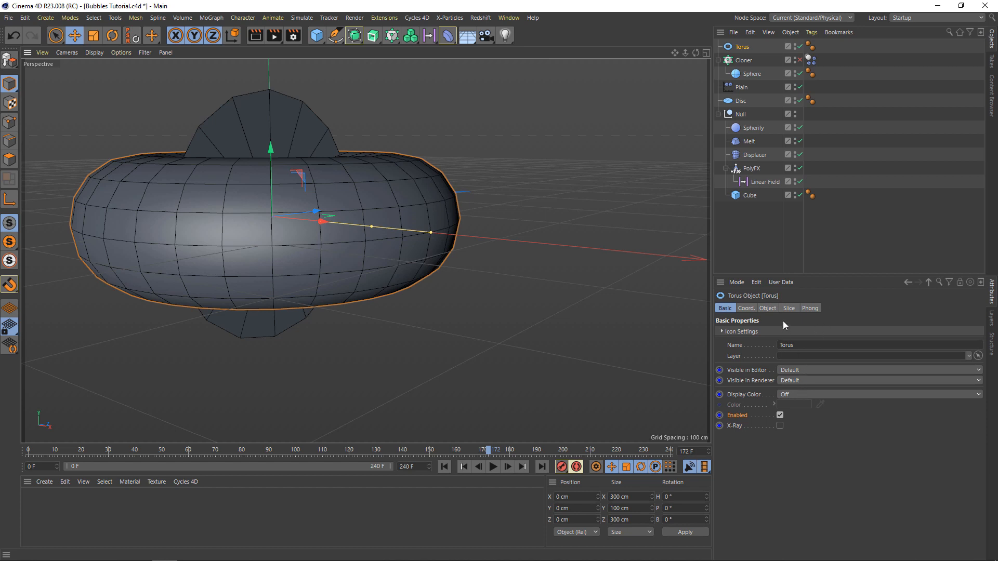
Set the Torus's orientation to +X and its pipe radius to 9 cm so it frames the disc
click(768, 308)
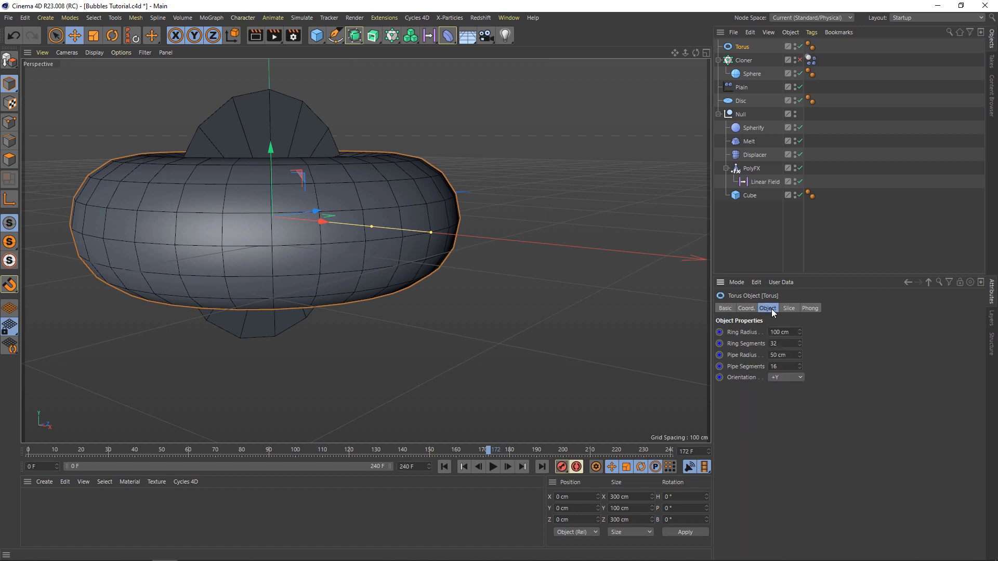
click(783, 377)
click(783, 387)
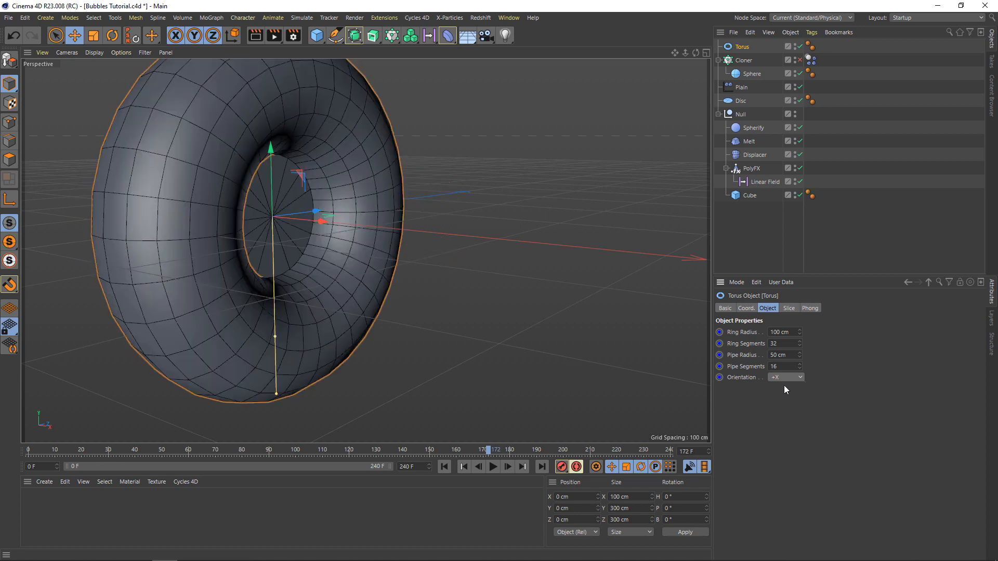
click(792, 355)
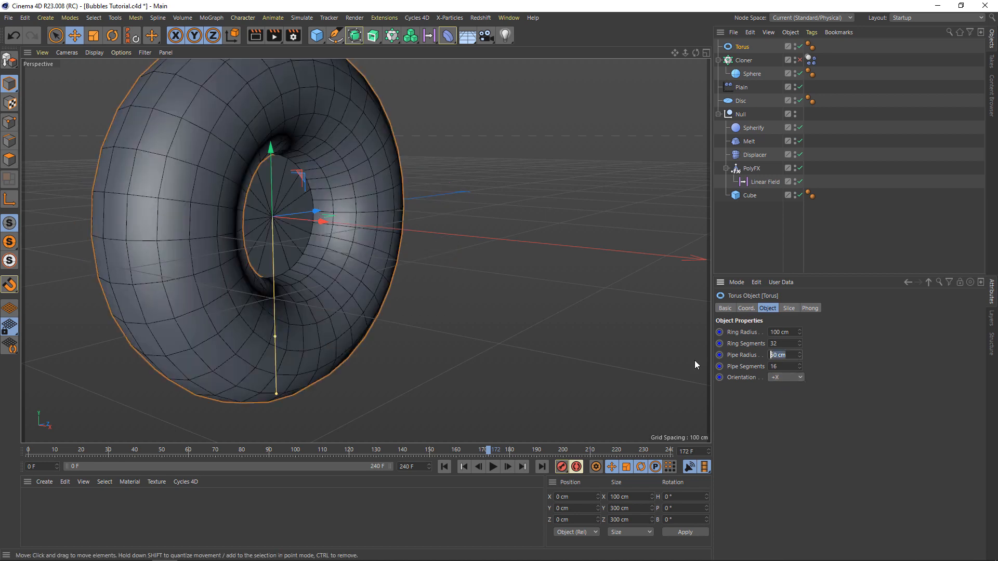
text(9)
key(Return)
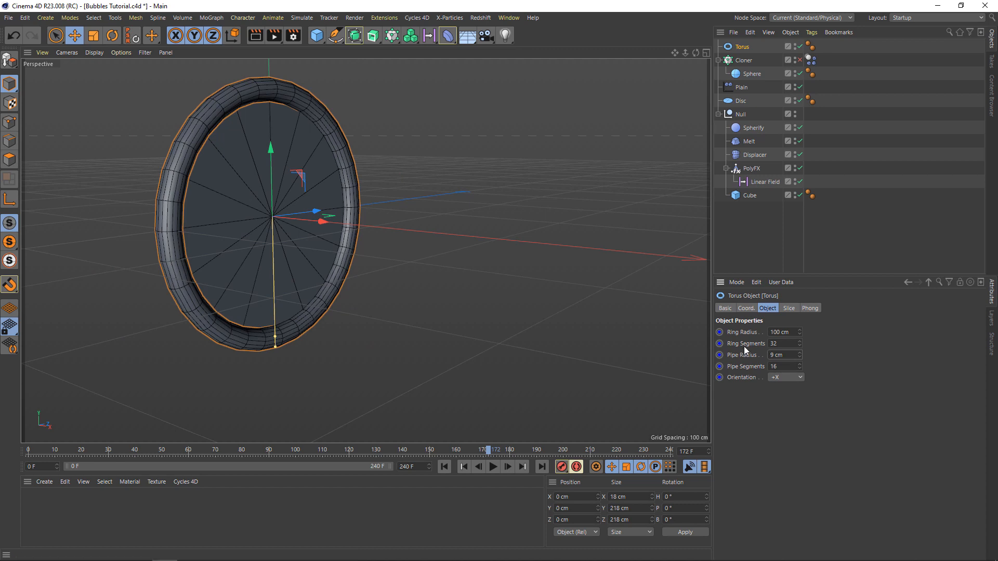
Play the animation to review the cube's wobble, and set the Displacer's height to 5 cm
click(493, 467)
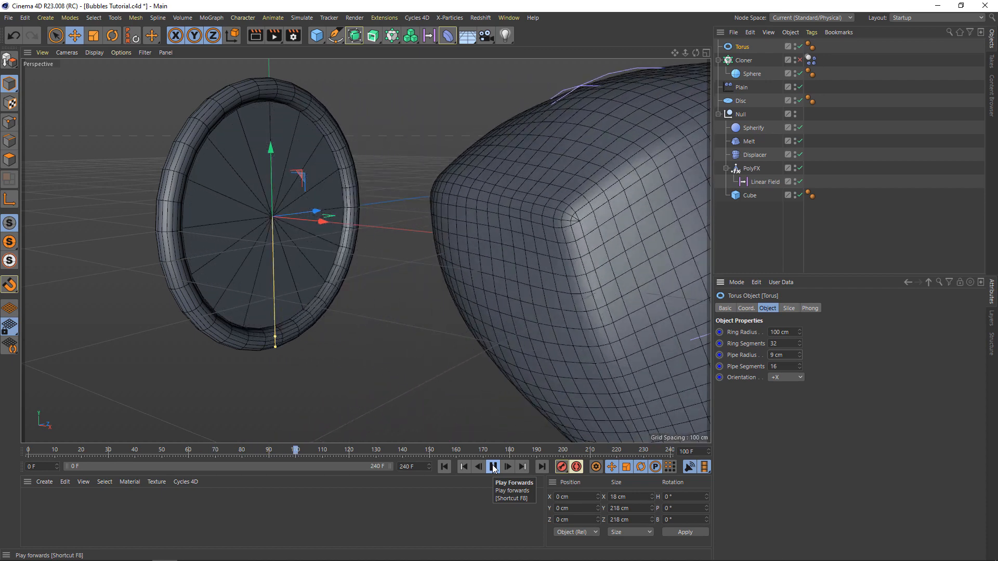
click(493, 467)
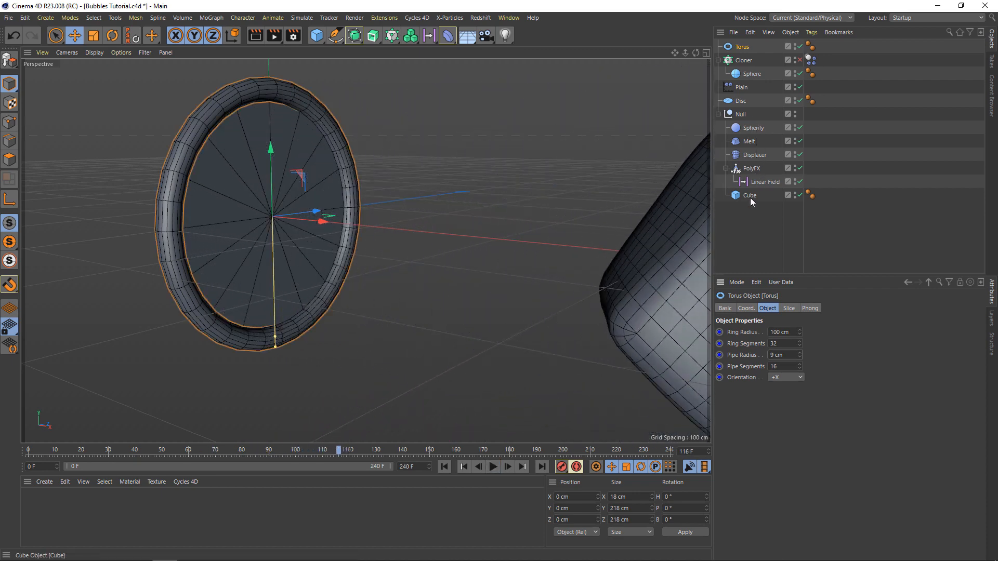
click(754, 155)
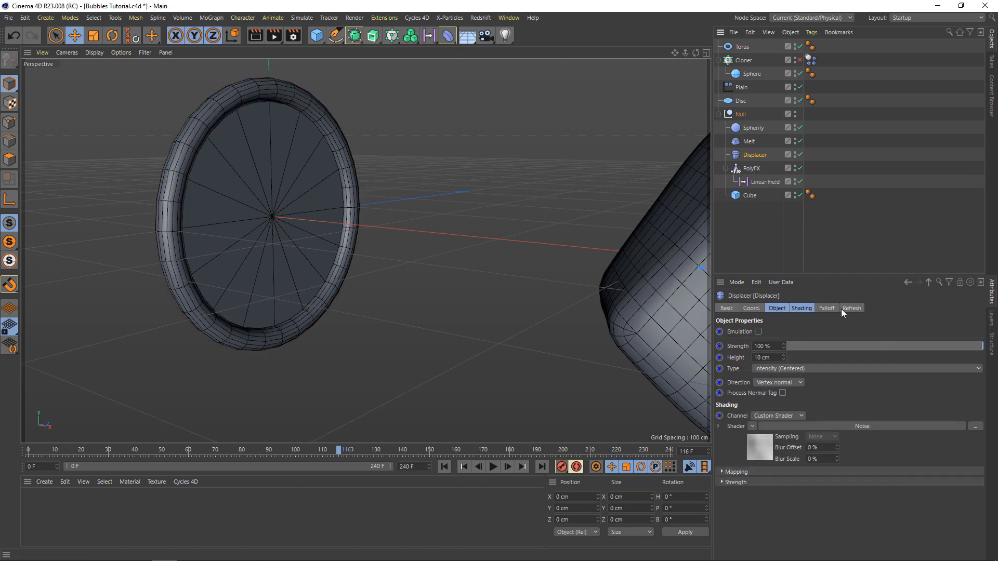
click(778, 308)
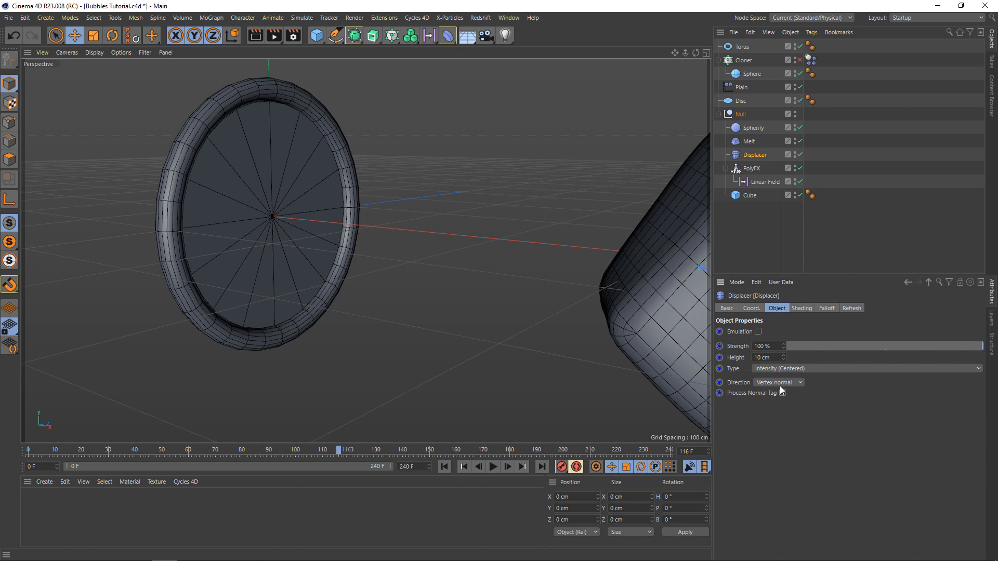
click(776, 358)
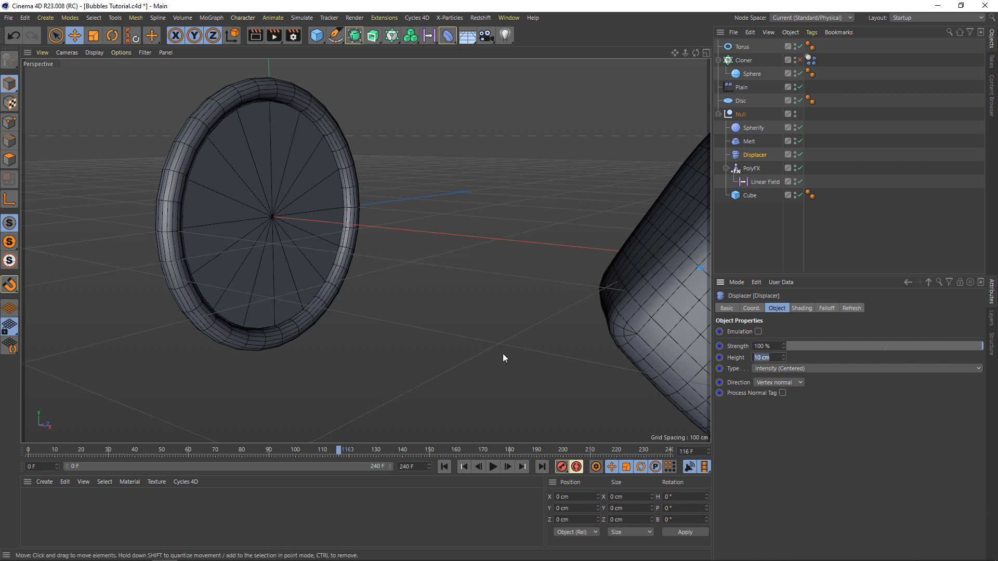
text(5)
key(Return)
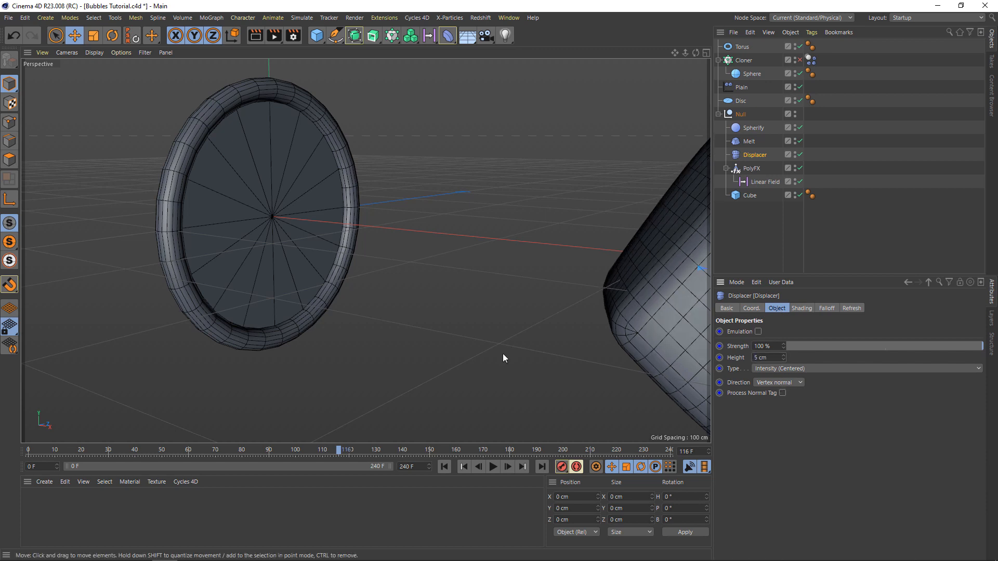
Play the animation from the start to check the bubble's displacement as it leaves the ring
click(449, 468)
click(493, 467)
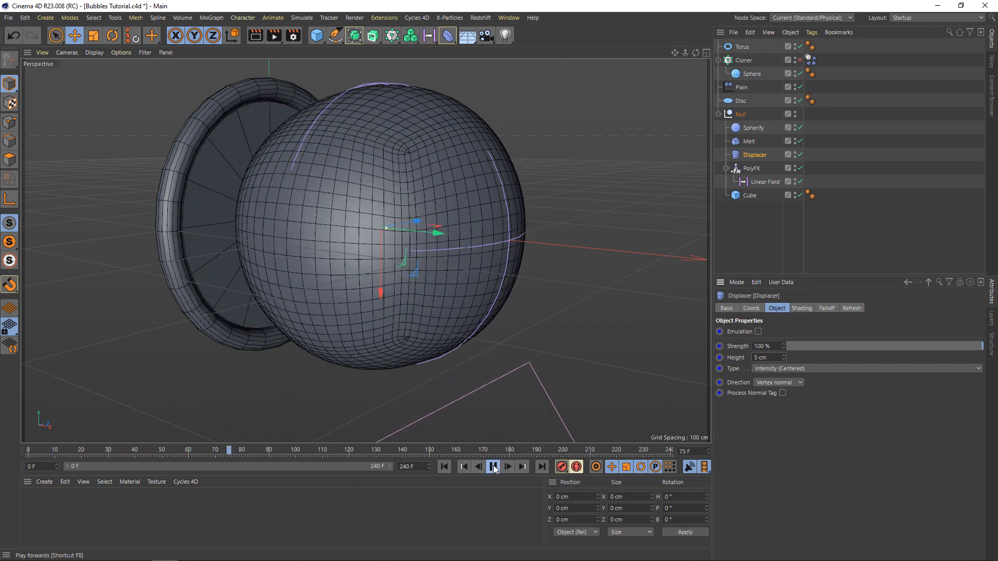
click(493, 467)
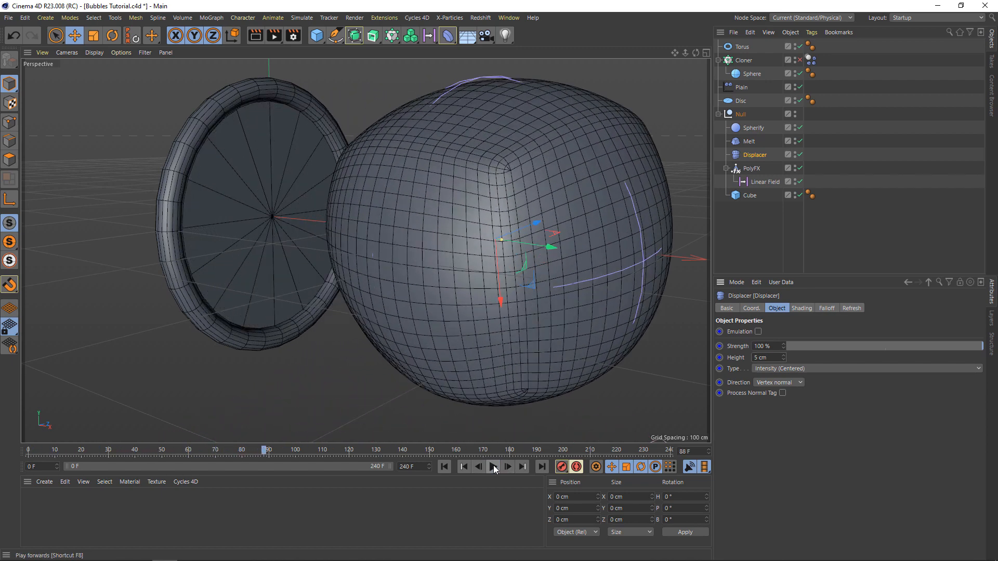
Hide the Null, and set the Disc to 13 disc segments and 44 rotation segments
click(798, 113)
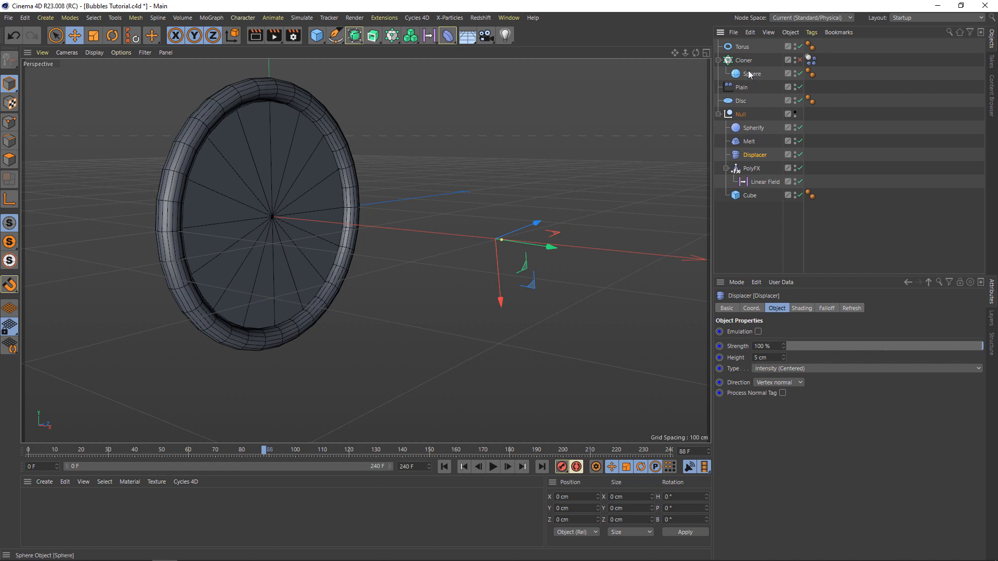
click(741, 101)
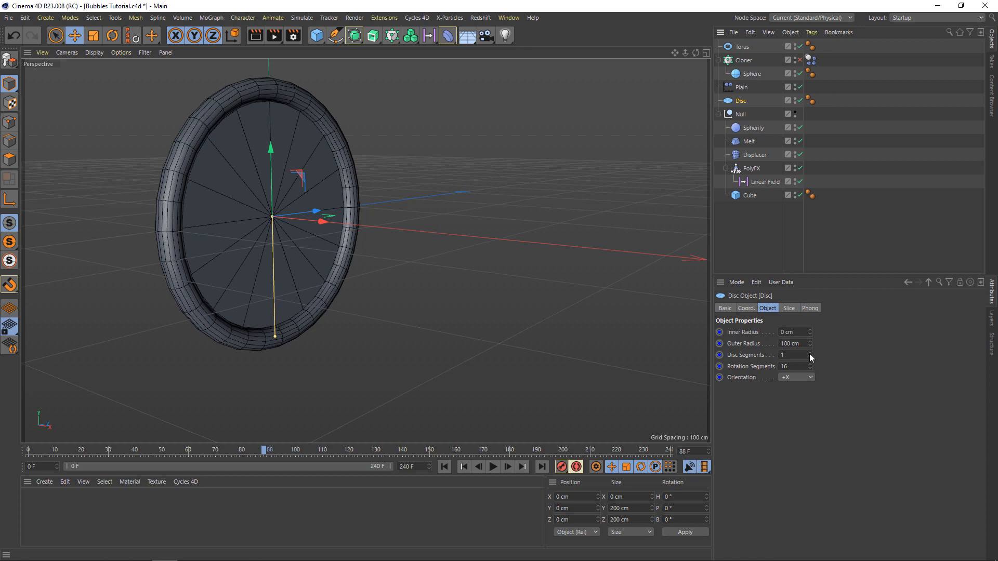
mouse_move(809, 354)
mouse_down()
mouse_move(809, 342)
mouse_move(809, 357)
mouse_up()
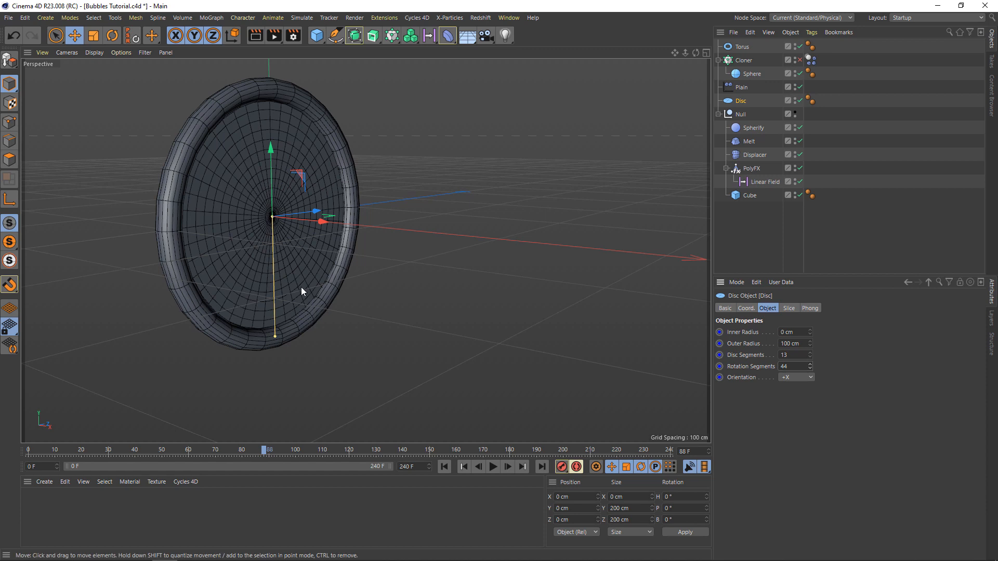
Add a Displacer deformer as a child of the Disc and load a Noise shader into its shading
click(449, 40)
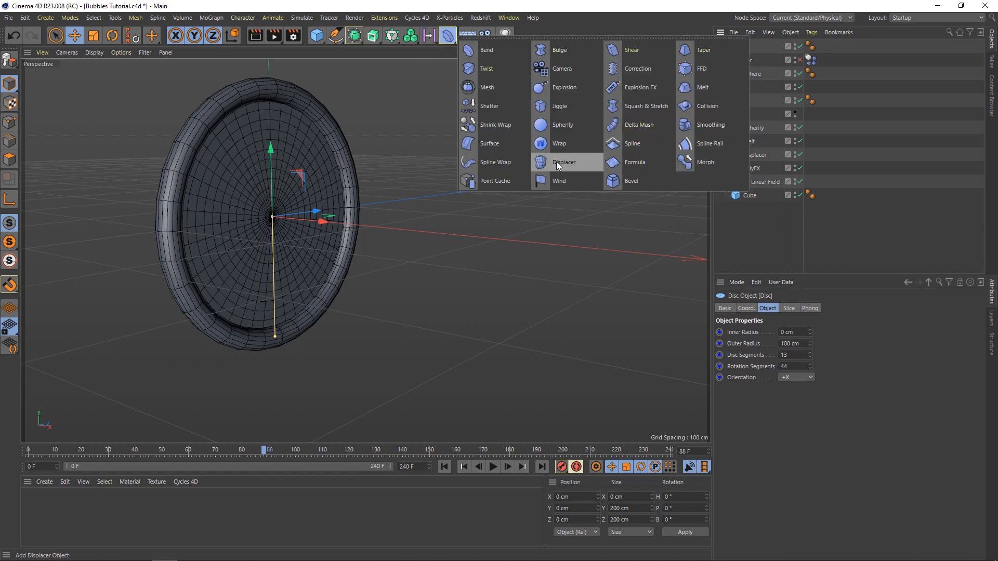
shift+click(556, 161)
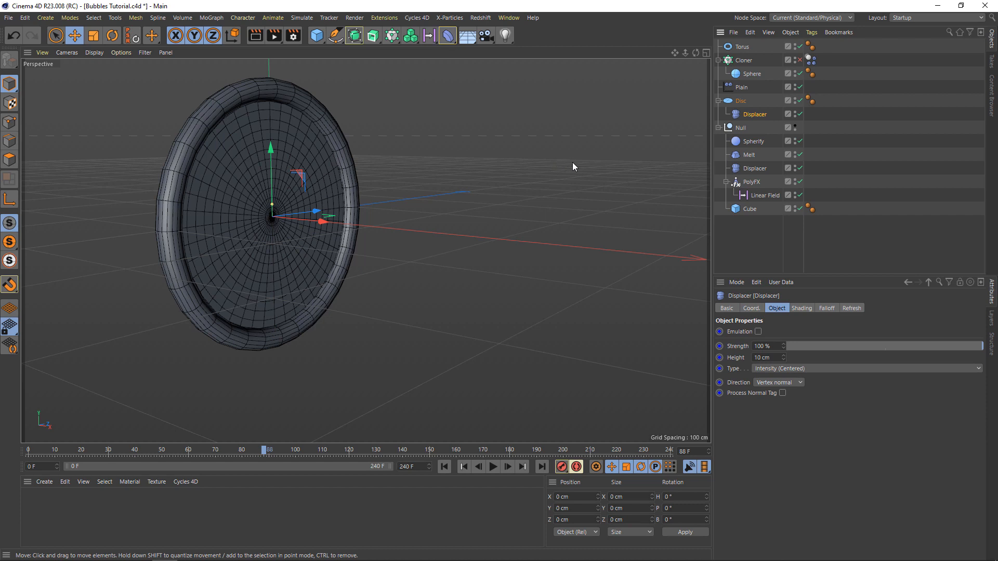
click(808, 309)
click(752, 342)
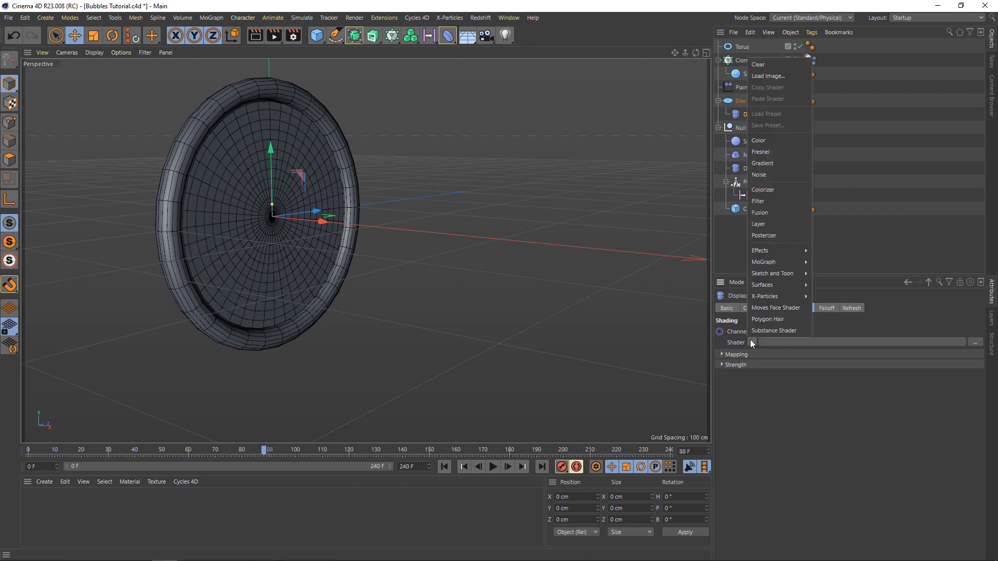
click(768, 175)
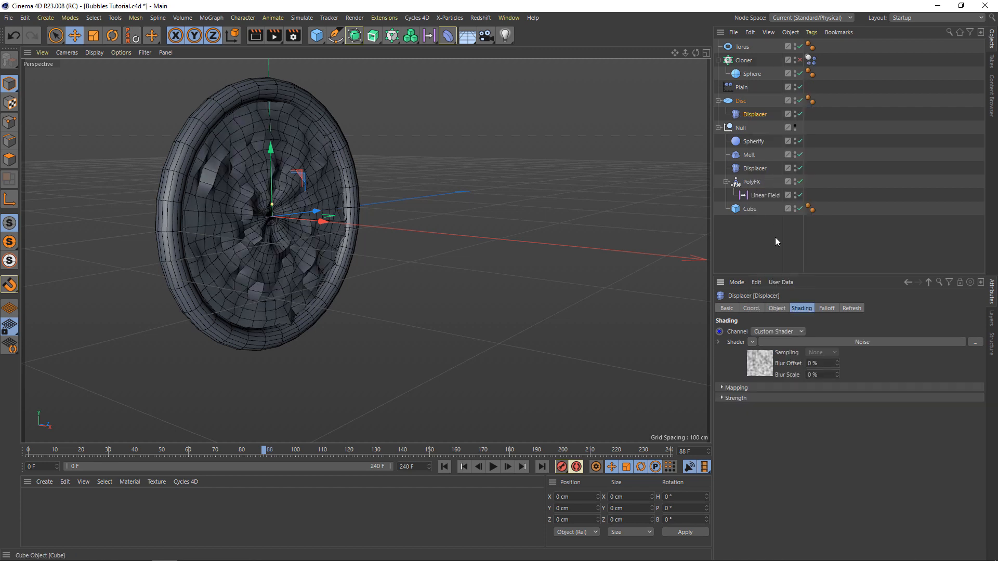
Set the disc Displacer's noise type to Dents with a global scale of 500%
click(755, 361)
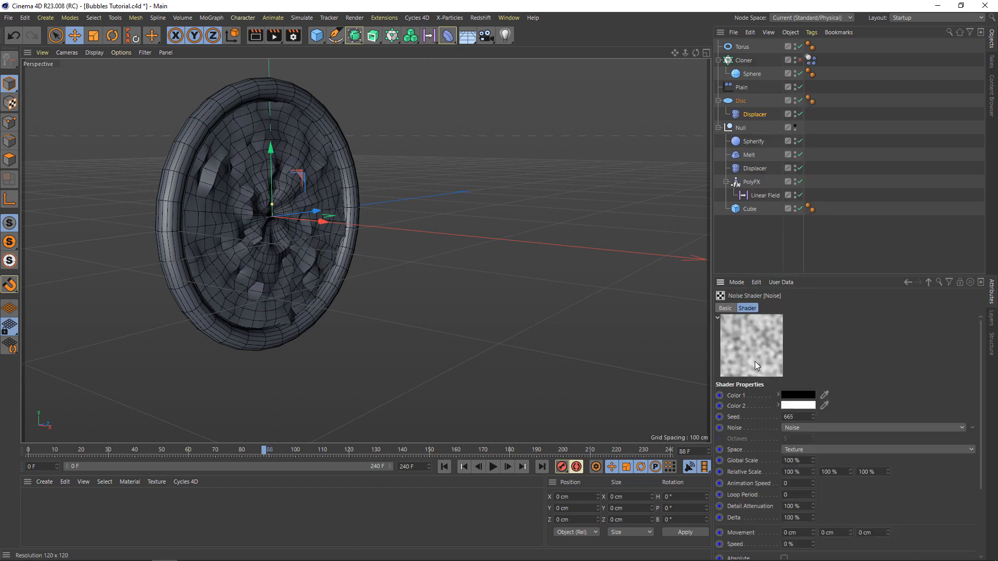
click(961, 429)
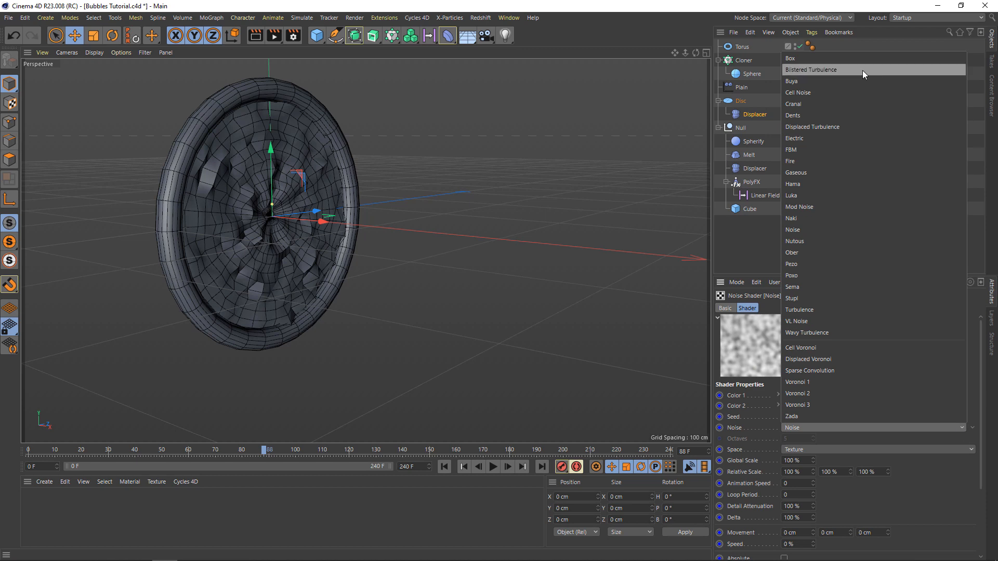
click(813, 114)
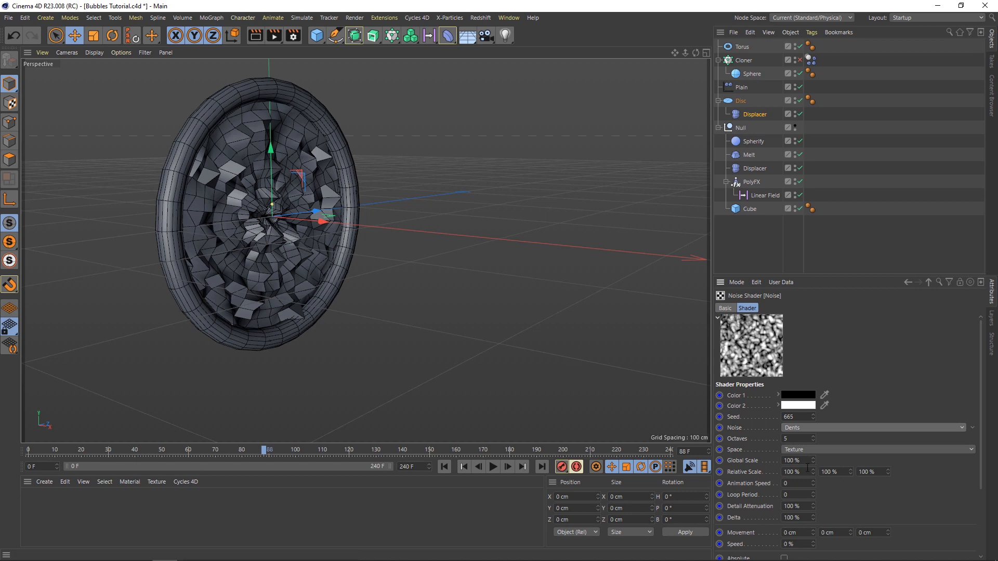
click(793, 461)
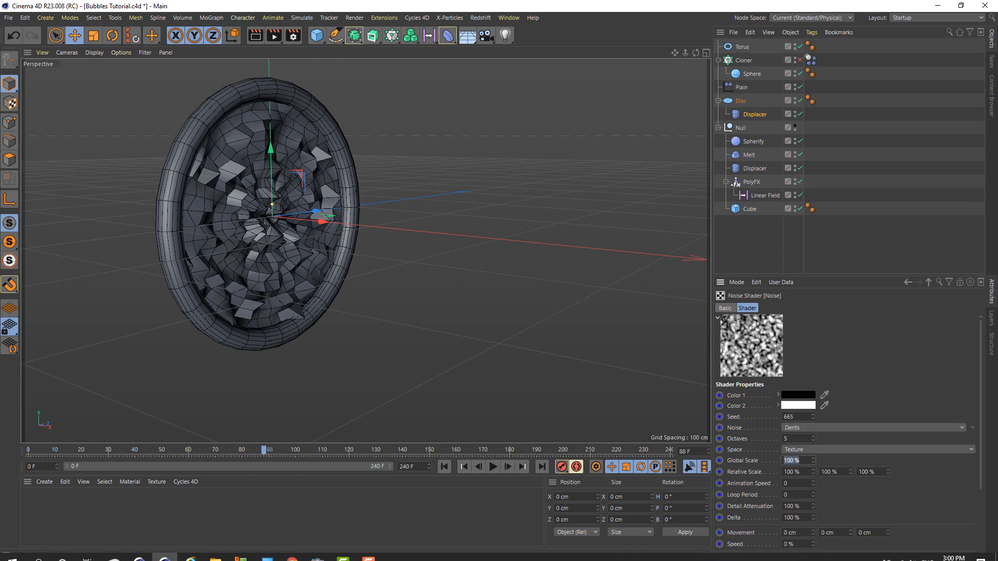
text(500)
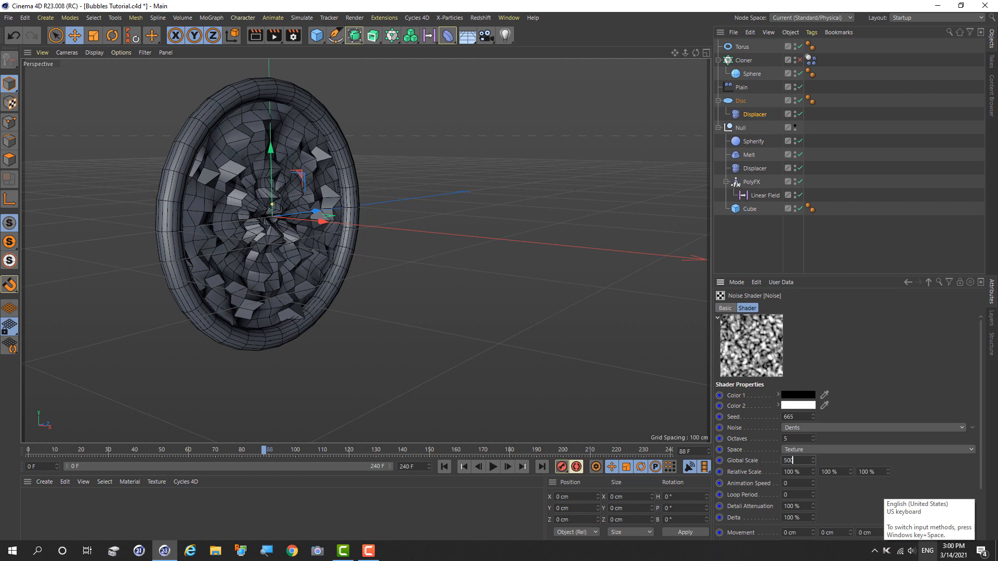
key(Return)
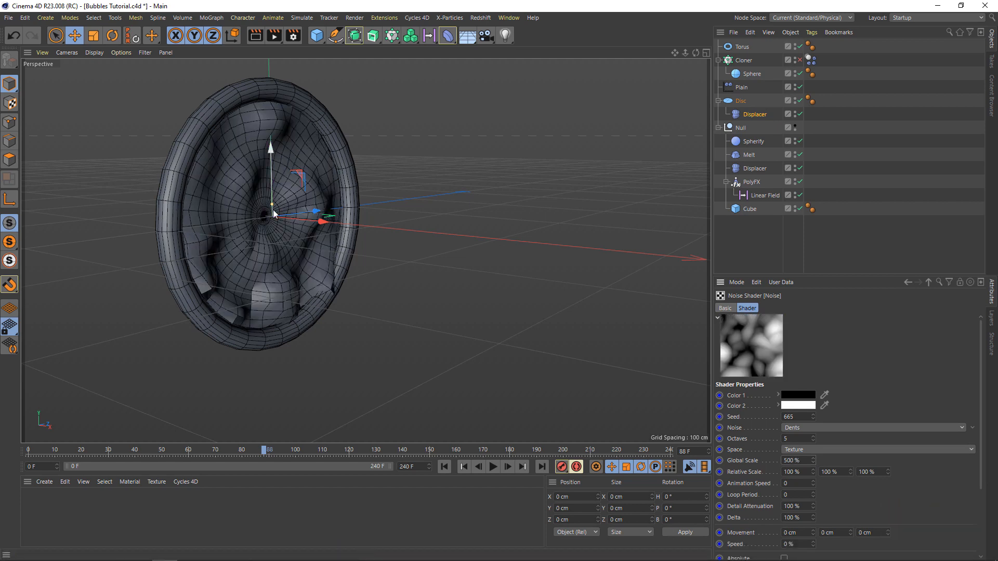
Set the height of the disc's Displacer to 3 cm
click(929, 282)
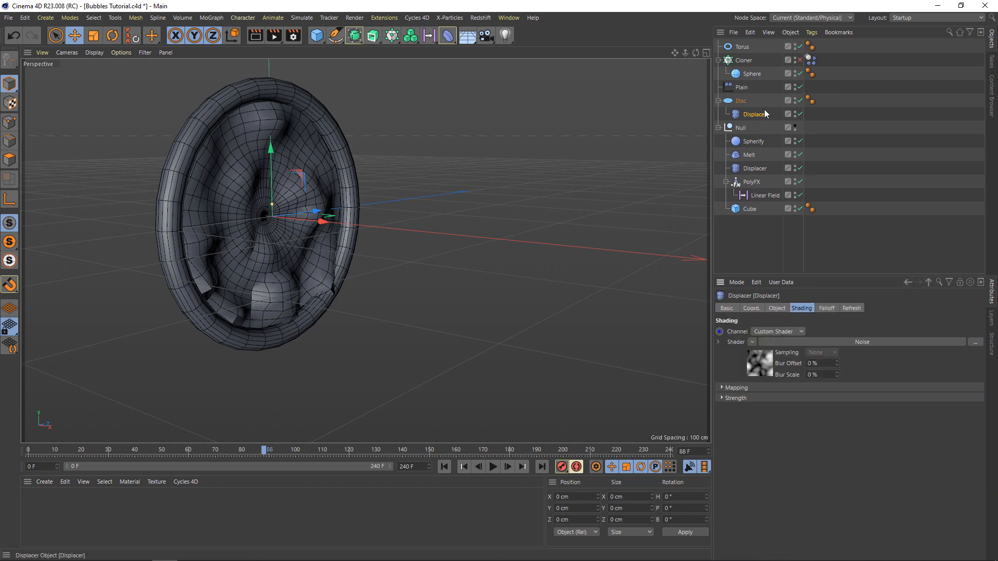
click(774, 309)
drag(784, 357, 784, 360)
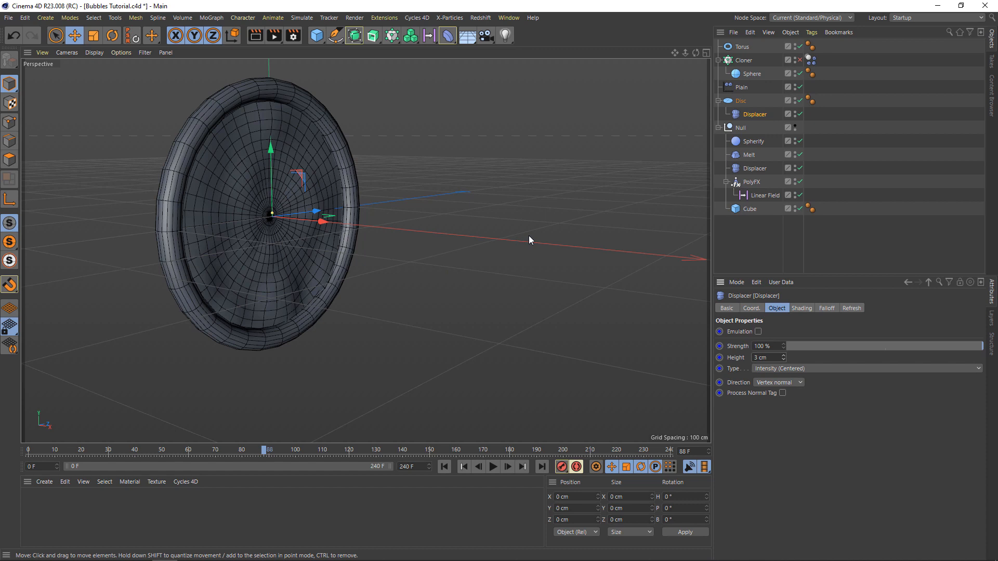
Set the disc noise's speed to 1% and its Y movement to 1 cm, and play the animation to check the motion
click(750, 114)
click(803, 309)
click(760, 364)
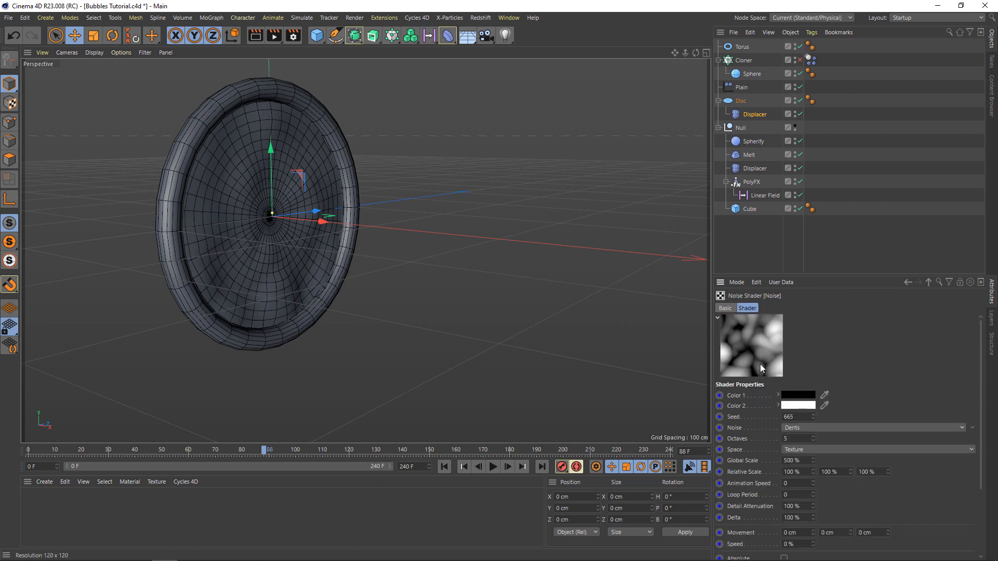
scroll(750, 406, down, 3)
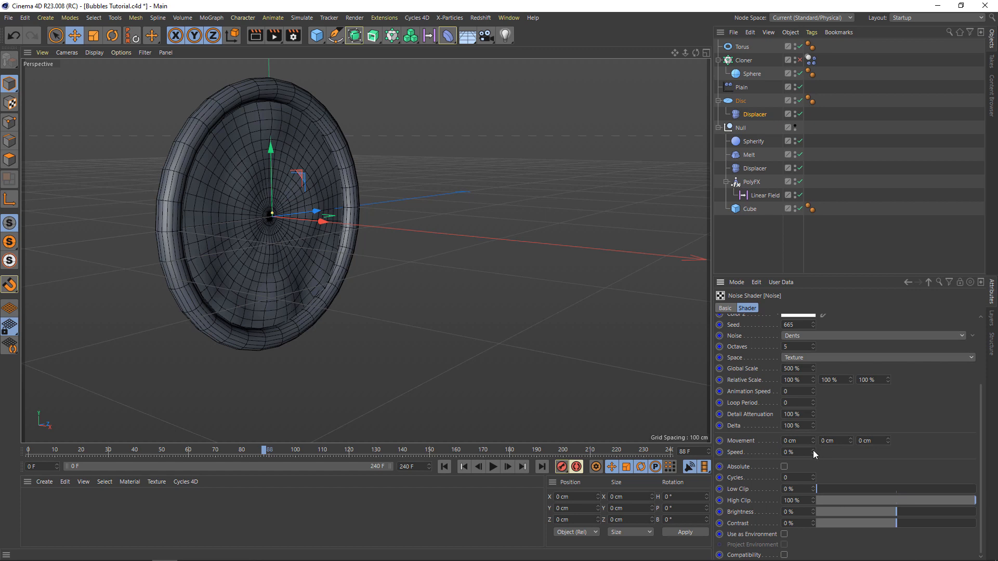
click(840, 440)
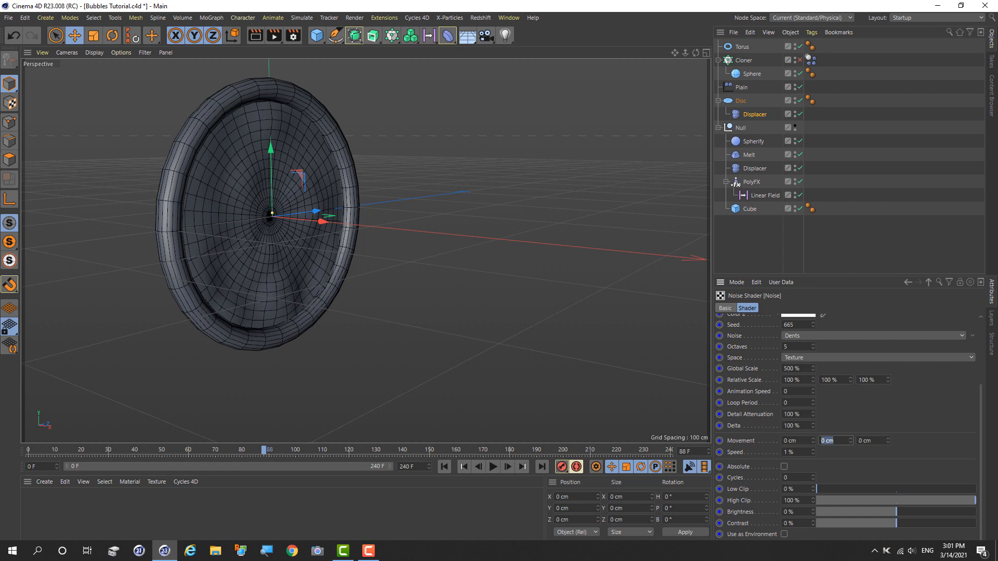
text(1)
key(Return)
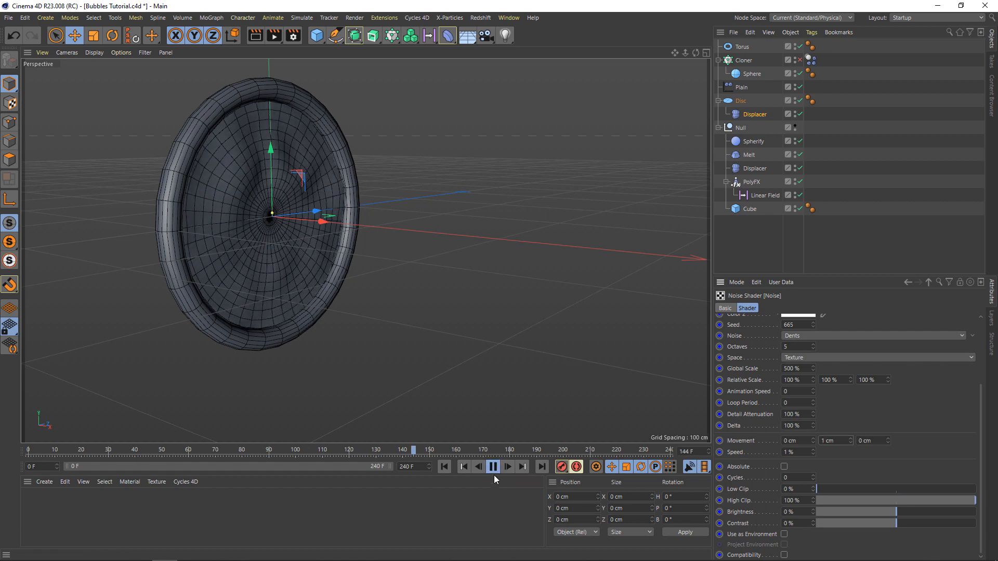
click(493, 466)
Reduce the disc noise's Y movement to 0.3 cm and play the animation to check the slower ripple
double_click(840, 441)
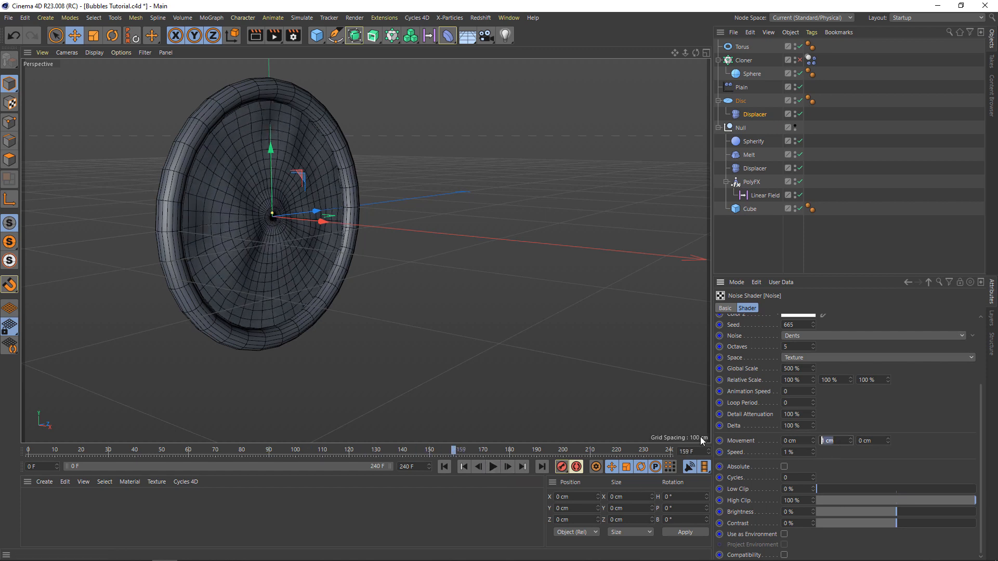
text(0.3)
key(Return)
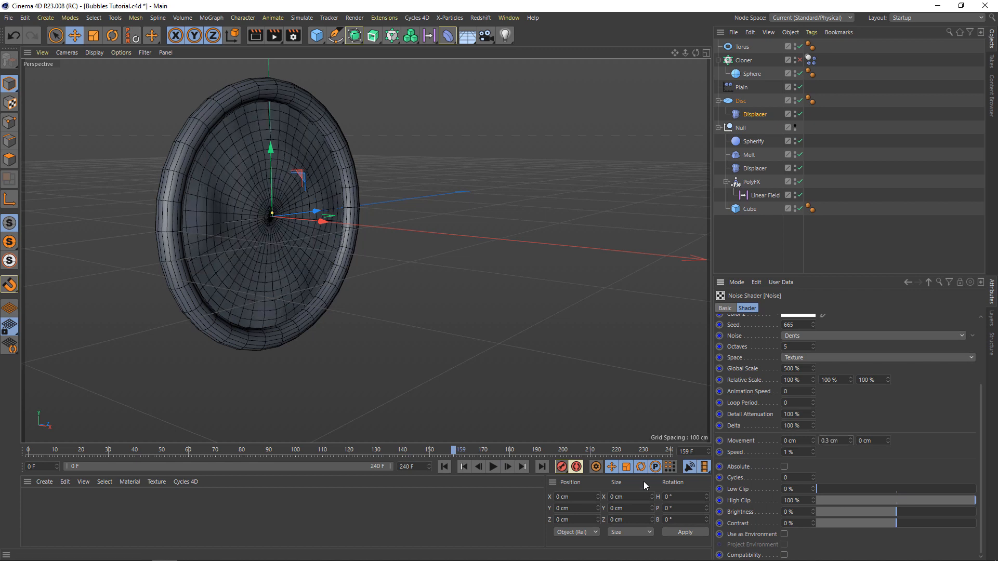
click(492, 467)
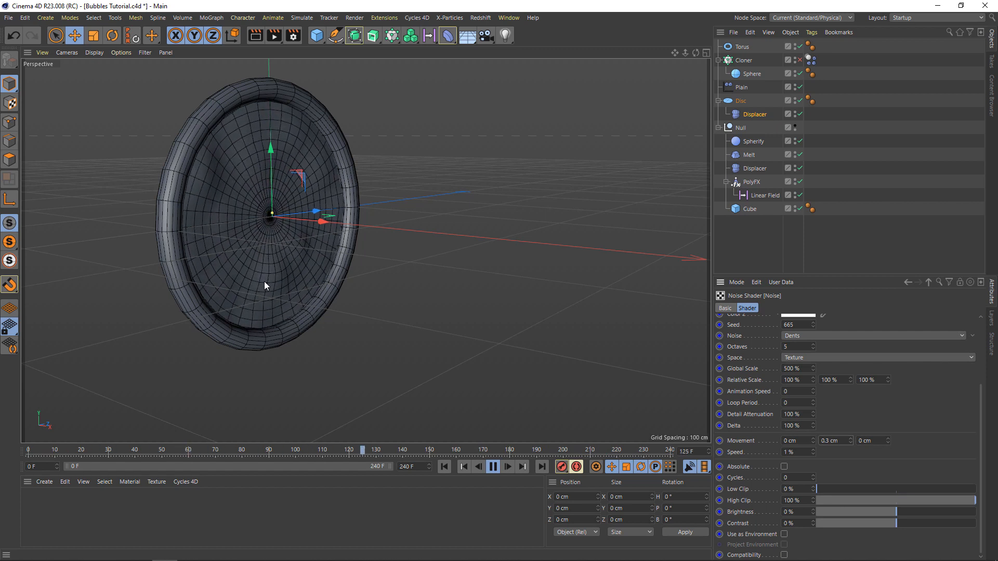
click(491, 467)
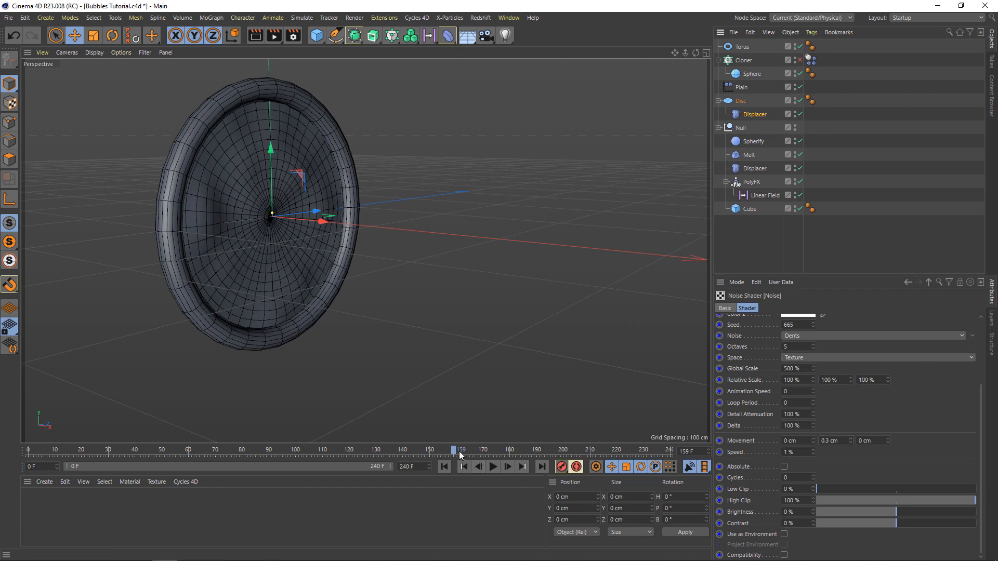
Frame the disc and cube together and play the animation from frame 0 to review the full bubble-to-cube motion
drag(457, 453, 528, 451)
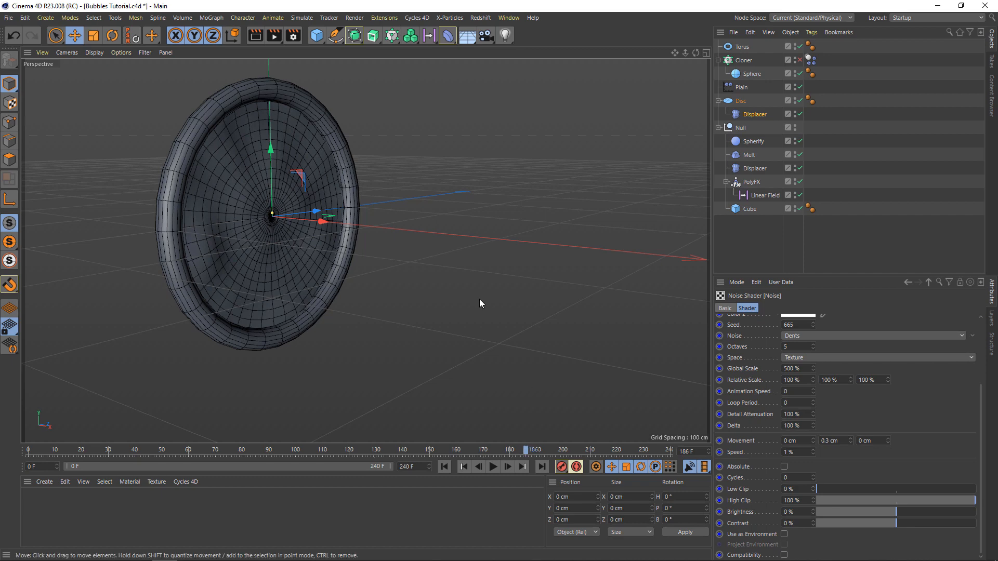
scroll(479, 302, down, 5)
drag(675, 54, 470, 2)
mouse_move(697, 55)
mouse_down()
mouse_move(720, 60)
mouse_move(694, 58)
mouse_up()
scroll(456, 304, down, 4)
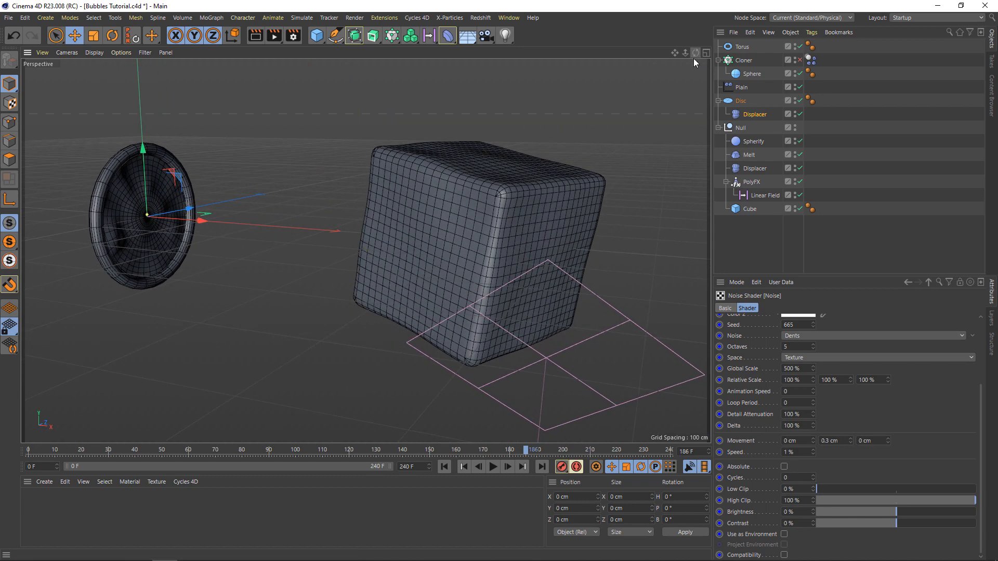
click(444, 467)
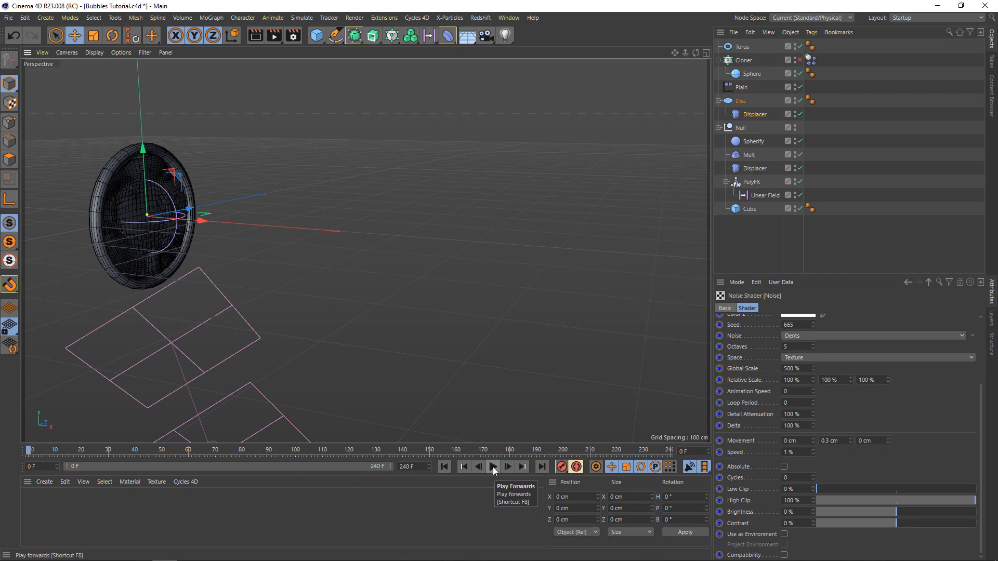
click(492, 467)
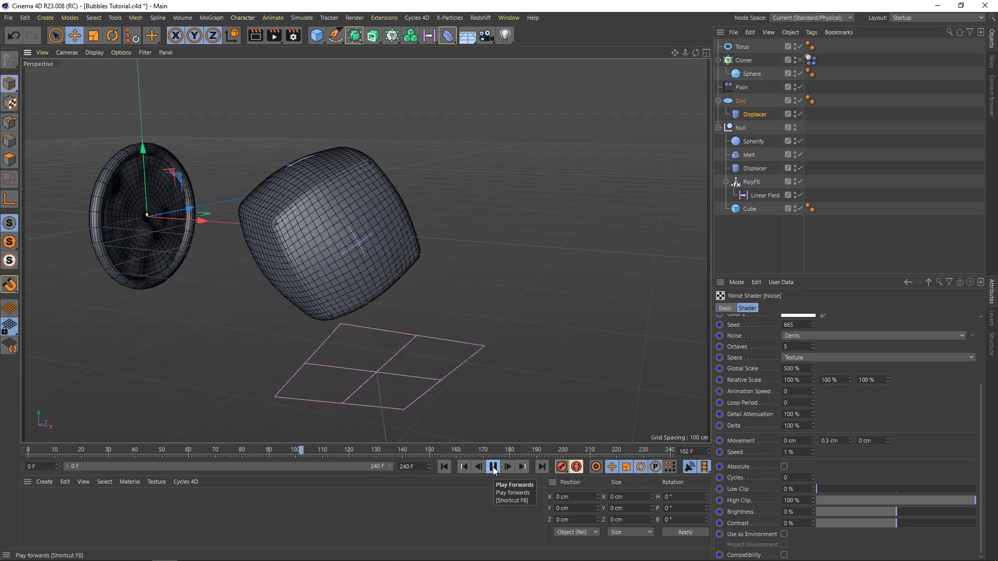
click(493, 467)
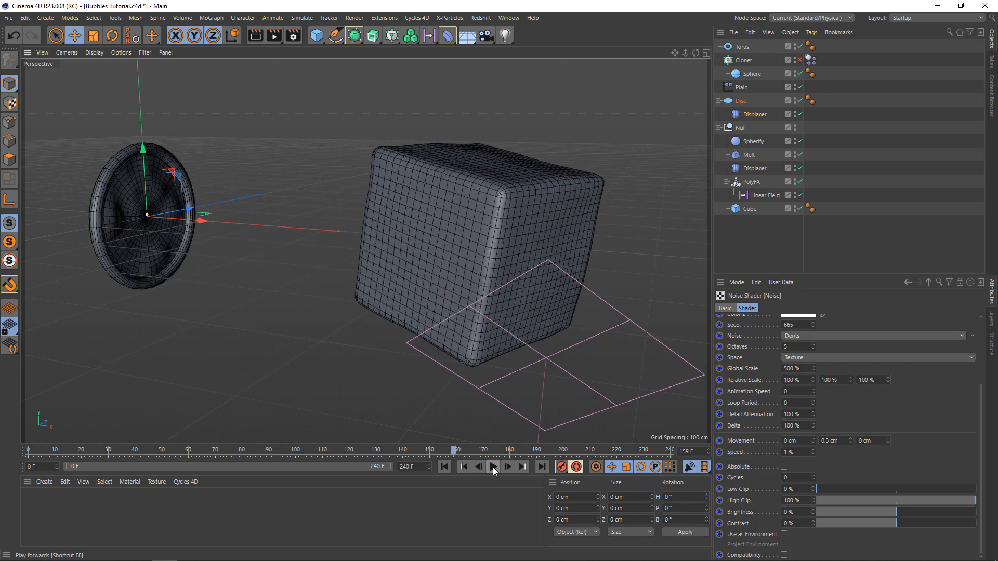
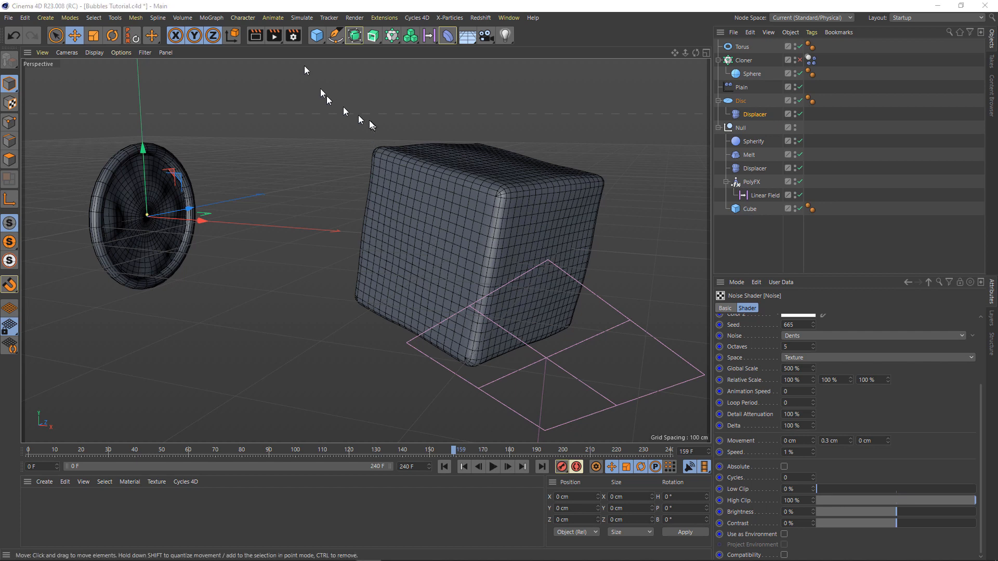
Add a second Torus with a ring radius of 63 cm and a pipe radius of 32 cm
click(316, 35)
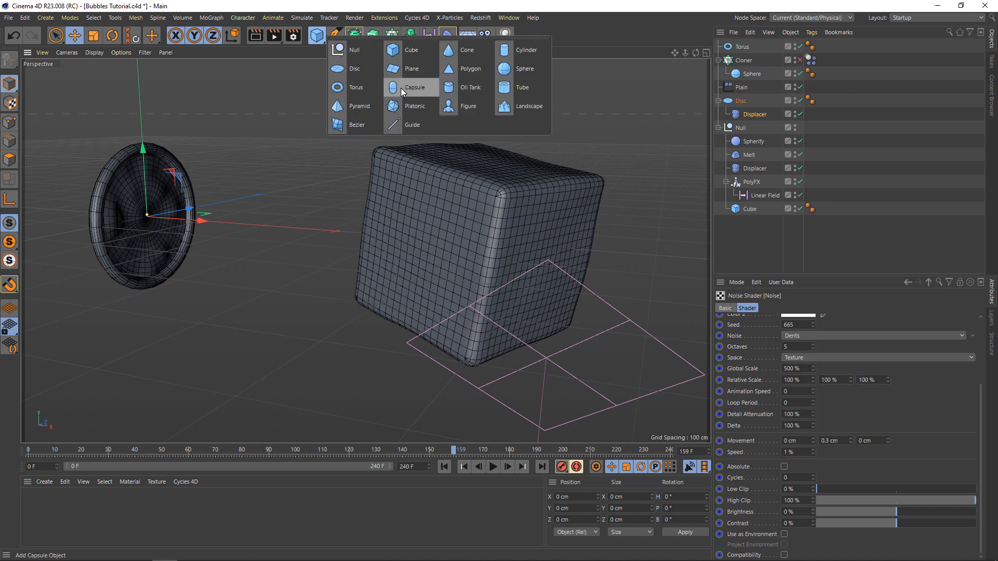
click(354, 88)
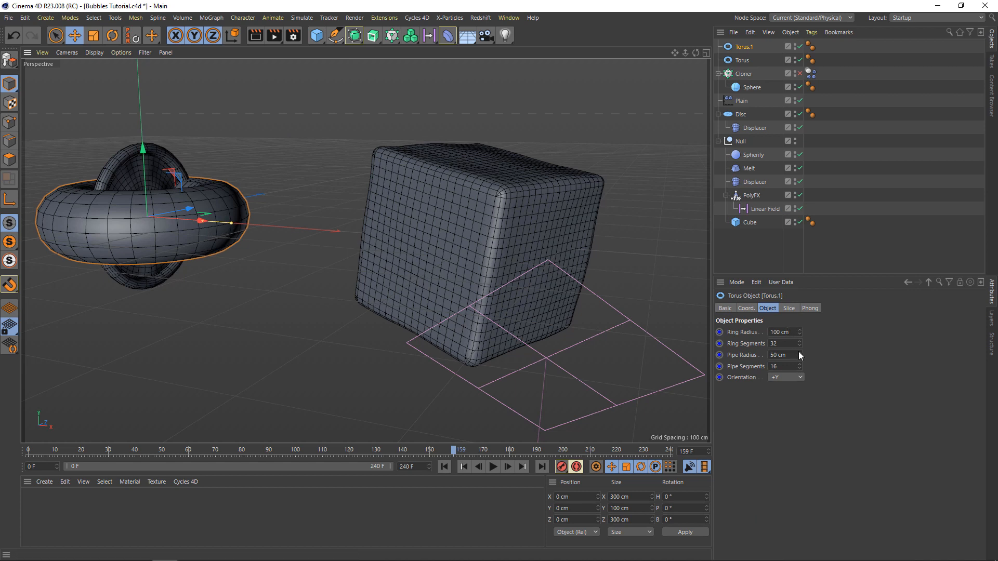
mouse_move(800, 330)
mouse_down()
mouse_move(800, 351)
mouse_move(800, 331)
mouse_up()
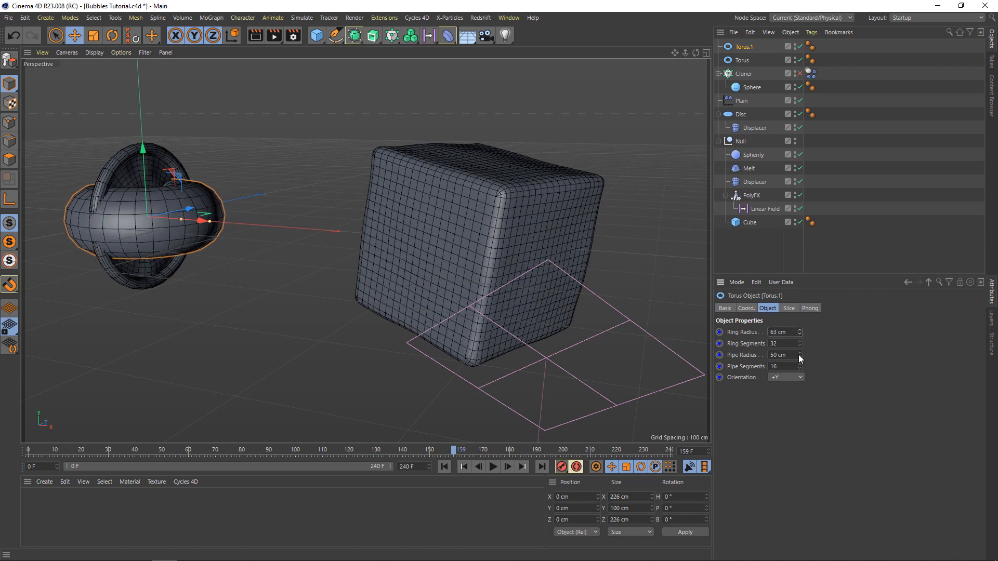
drag(800, 354, 800, 357)
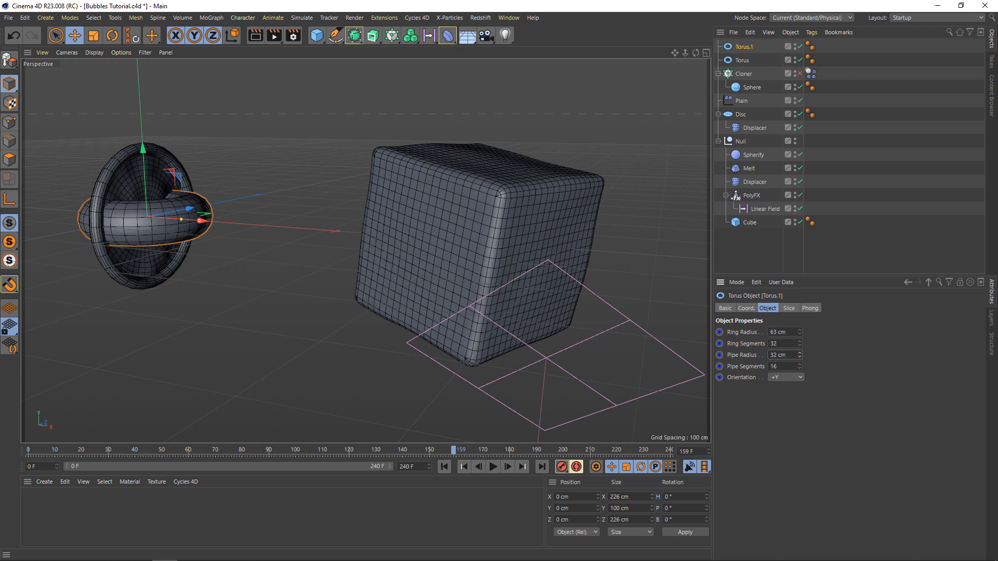
Place the new Torus inside the Null with the deformers, and take the Cube out of the Null and disable it
drag(742, 48, 750, 226)
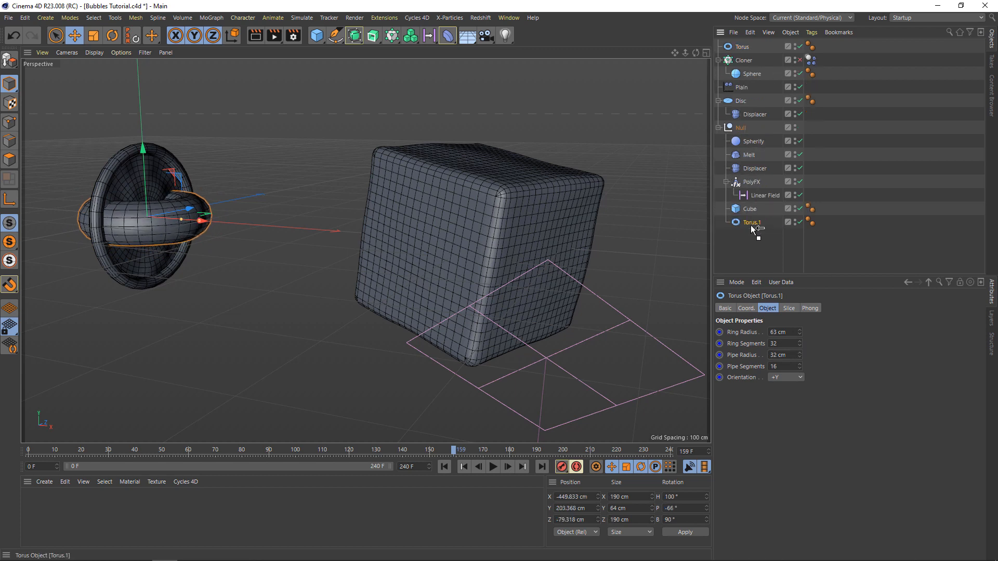
click(750, 208)
drag(751, 239, 751, 239)
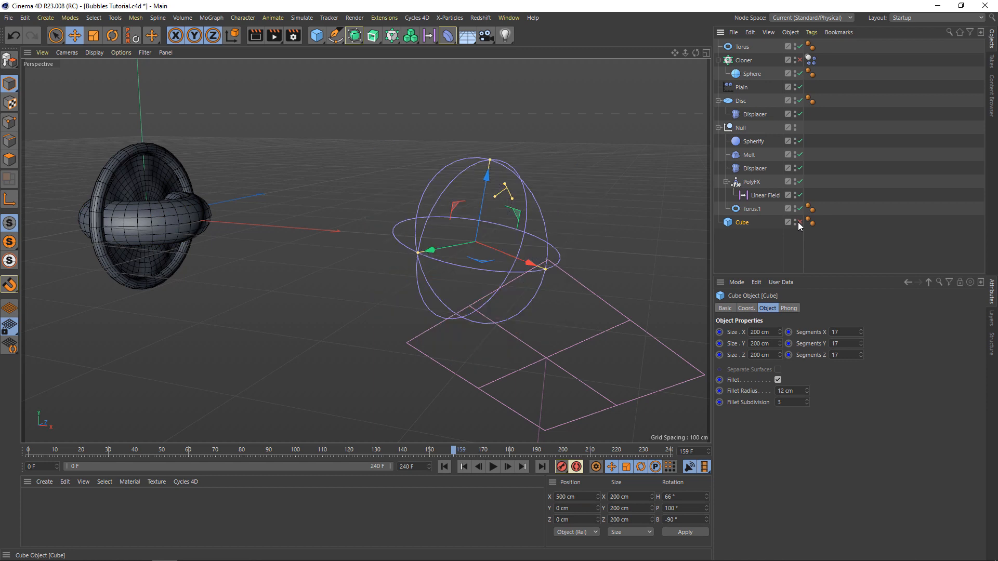
Play the animation from frame 0 to check how the new torus moves inside the Null, and return to the start
click(445, 467)
click(493, 467)
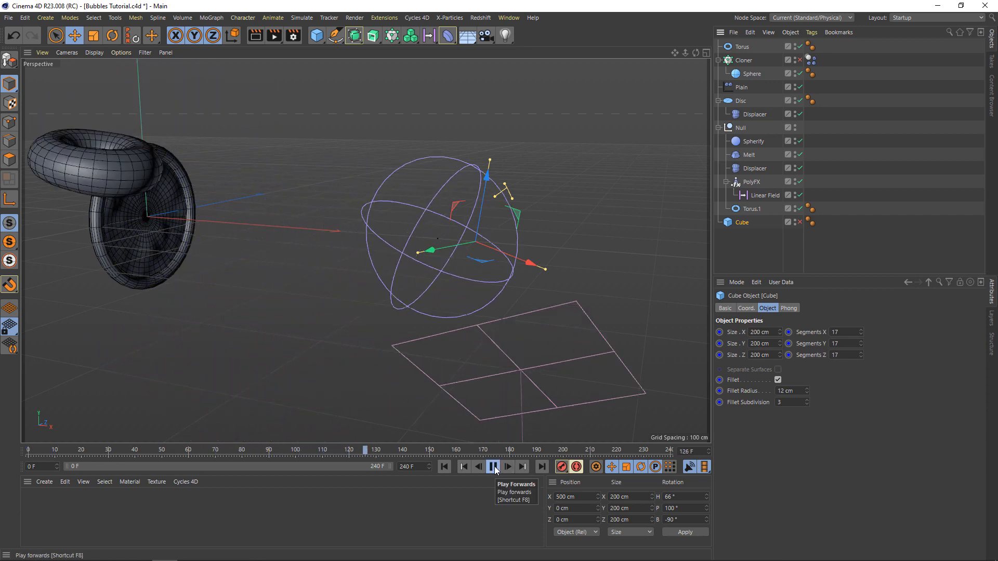
click(494, 467)
click(445, 467)
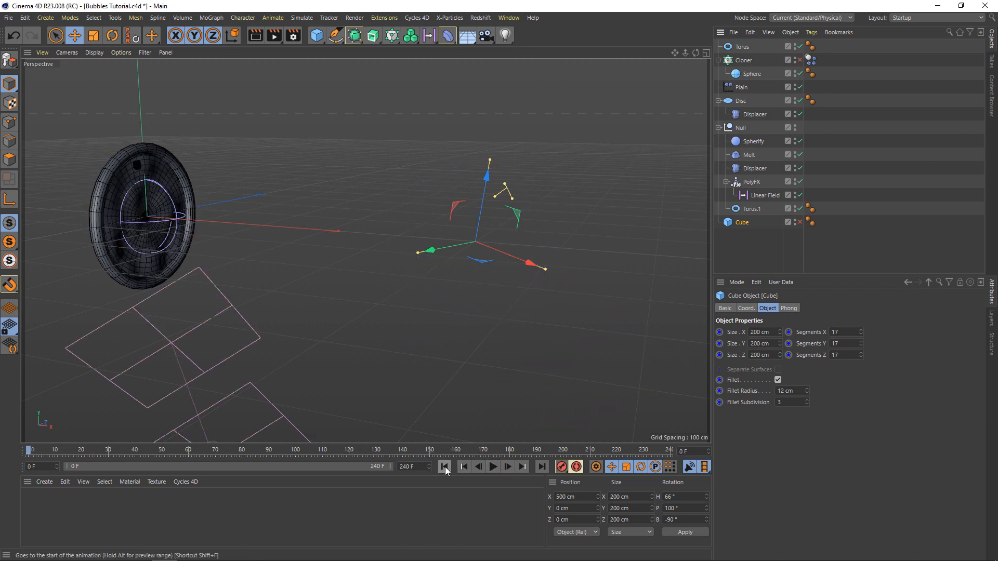
Reset the position and rotation of Torus.1 inside the Null to 0 on all axes
click(750, 209)
click(746, 308)
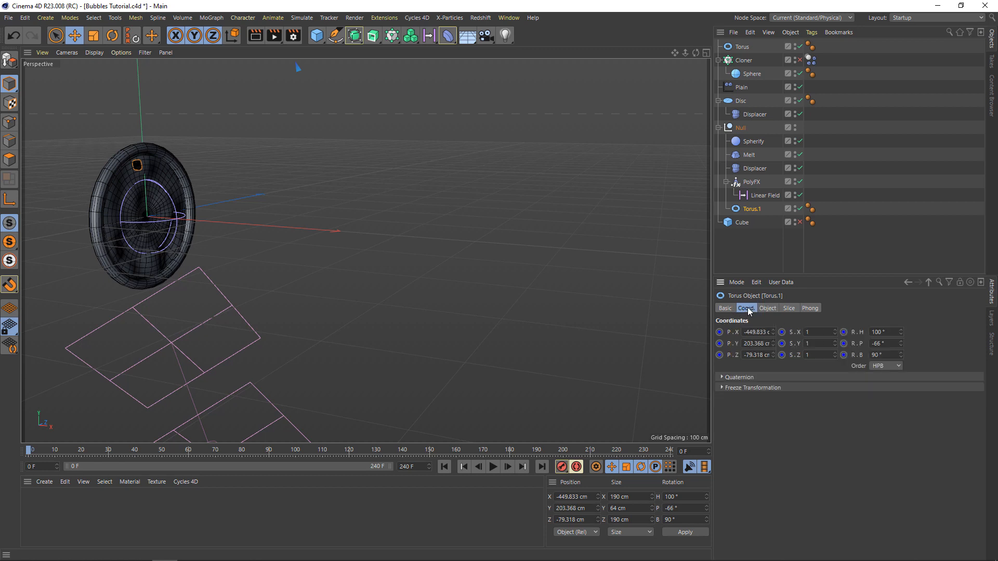
right_click(773, 332)
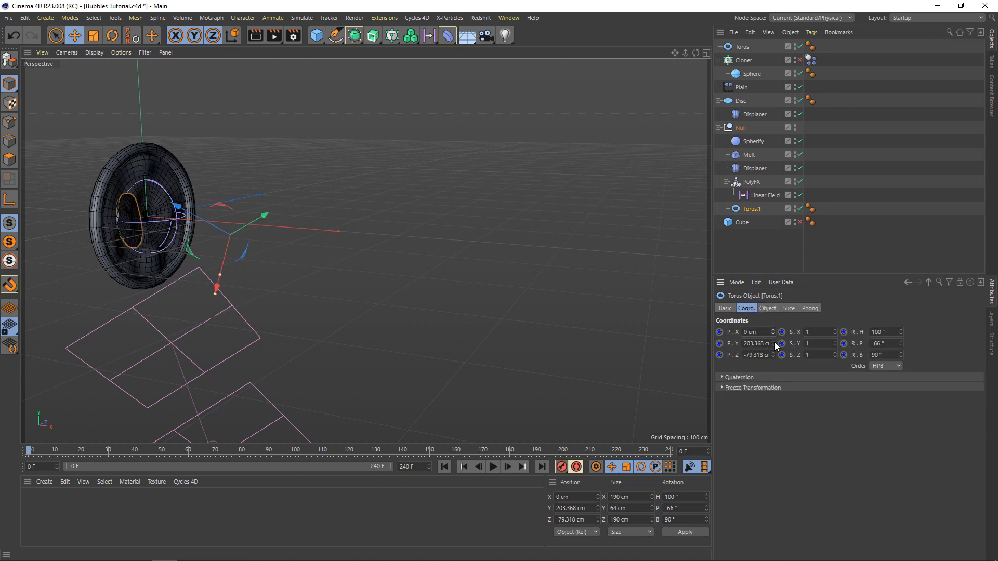
right_click(774, 344)
right_click(774, 355)
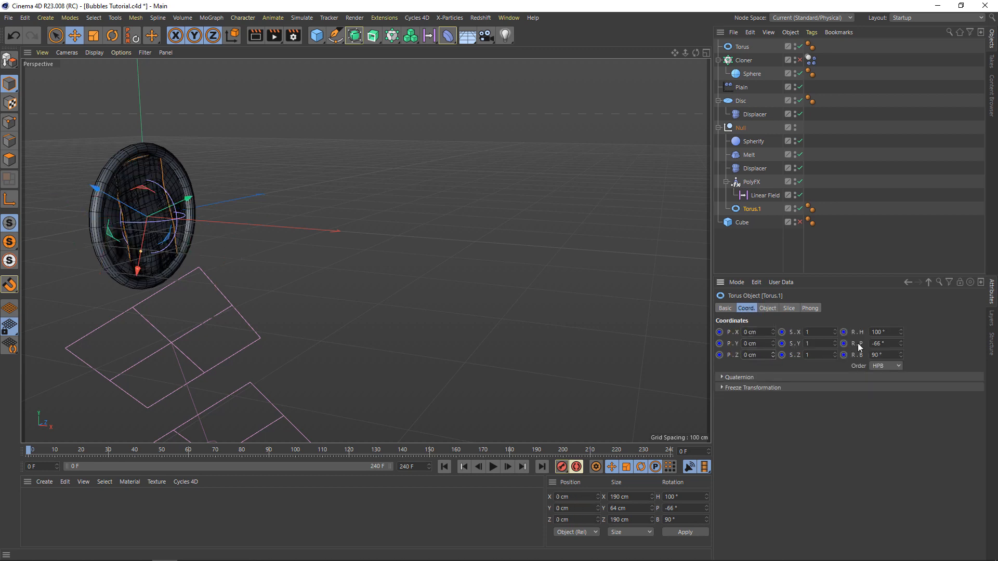
right_click(901, 331)
right_click(901, 343)
right_click(901, 355)
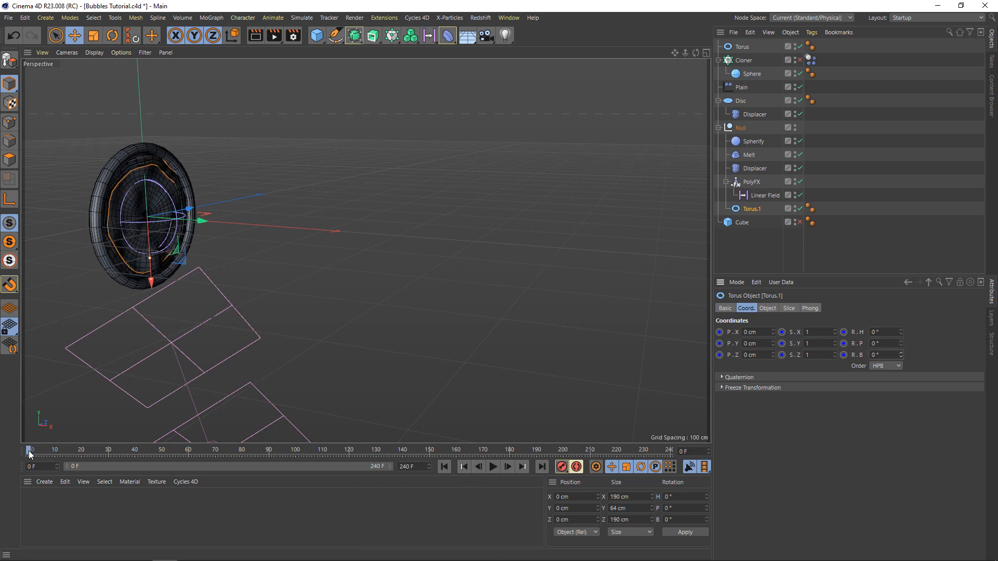
At frame 77, shift Torus.1 along its Z axis to about 46.6 cm, and scrub to frame 215 to check the burst
drag(29, 450, 235, 458)
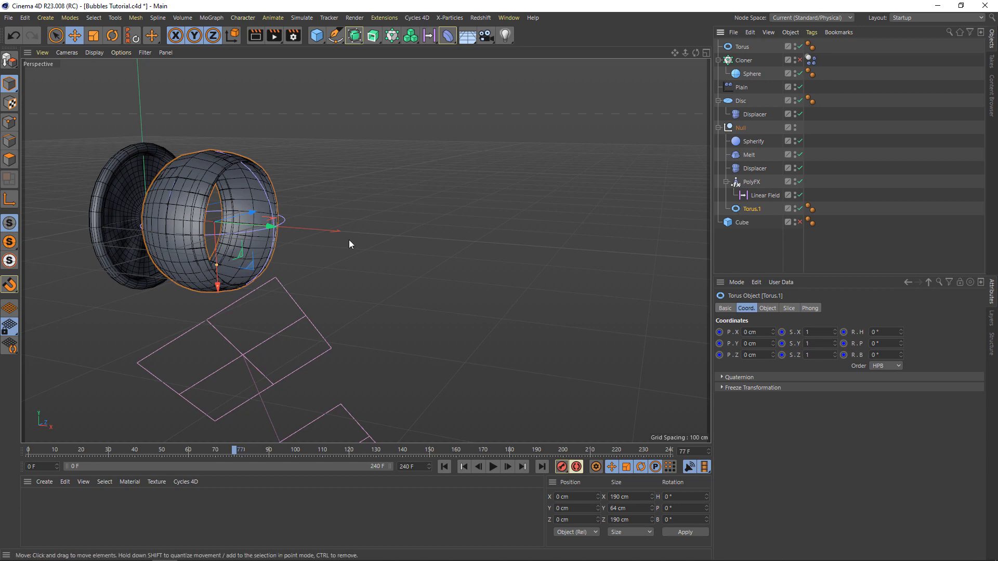
drag(251, 215, 270, 211)
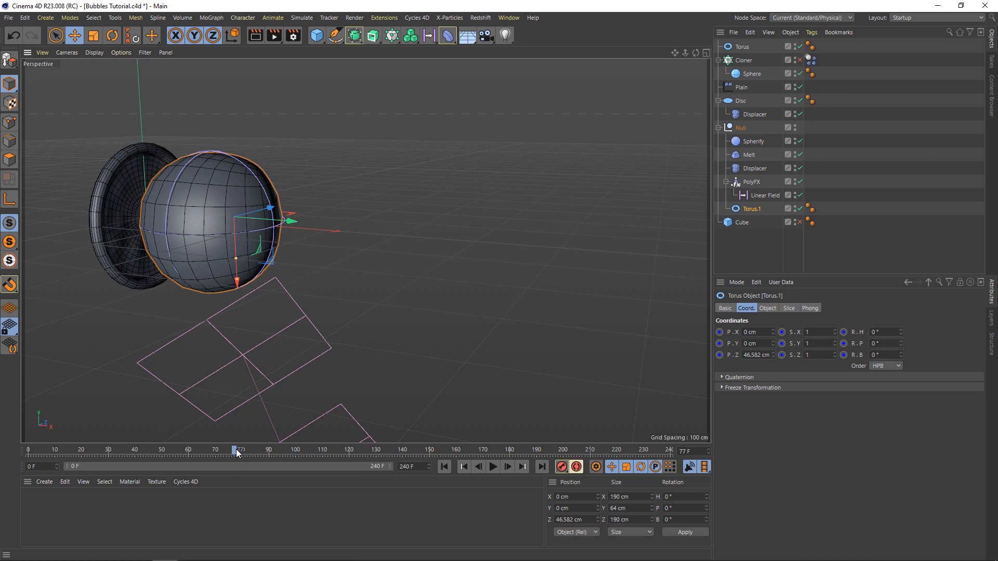
drag(236, 449, 603, 457)
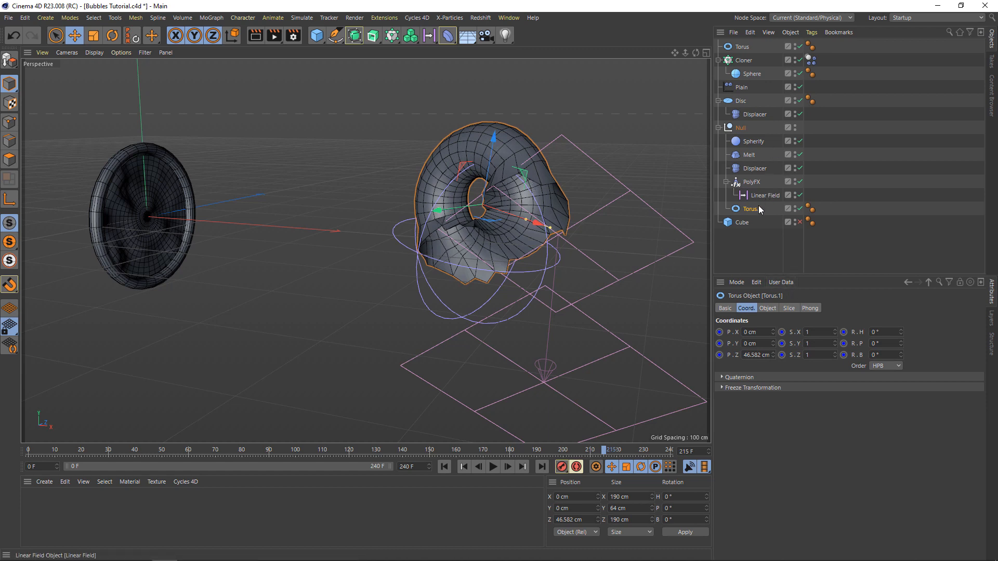
Set Torus.1 to 74 ring segments and 35 pipe segments, and scrub back to frame 208
click(769, 309)
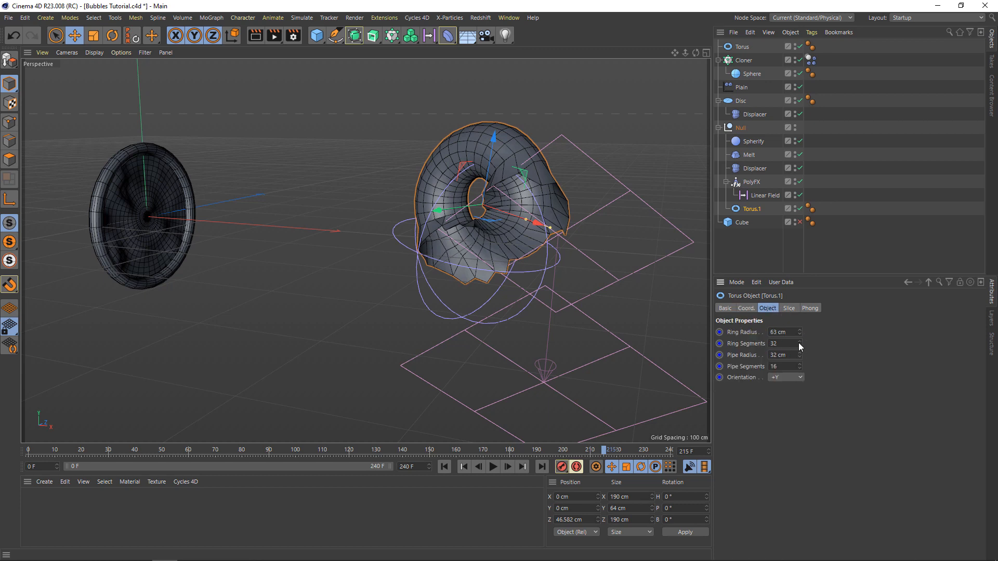
drag(798, 342, 799, 320)
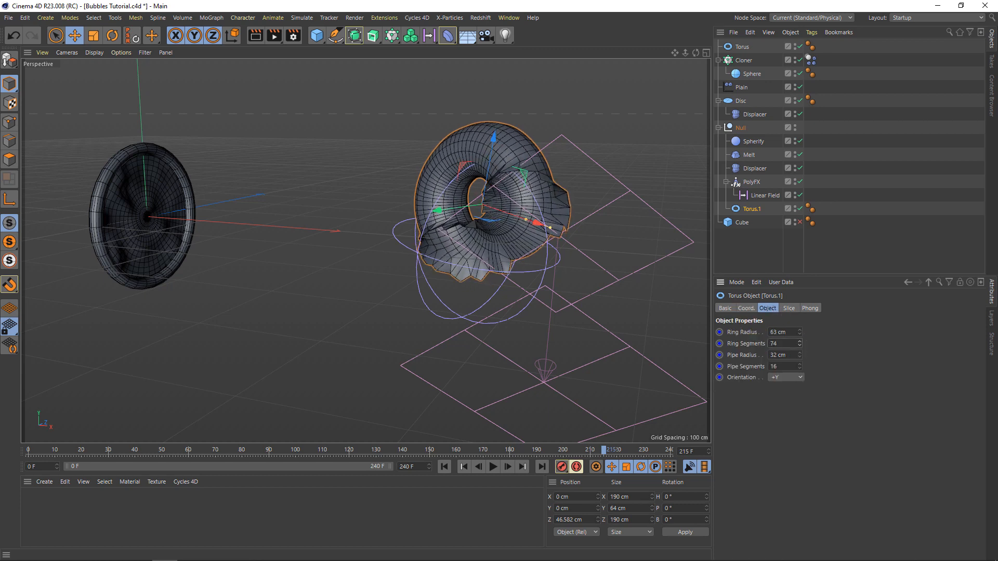
drag(800, 366, 800, 356)
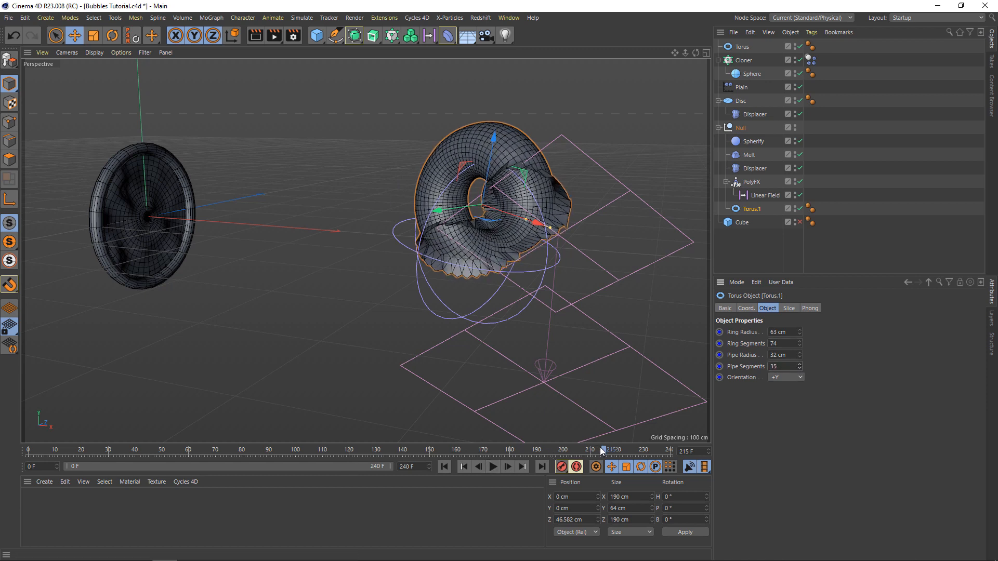
drag(603, 449, 585, 450)
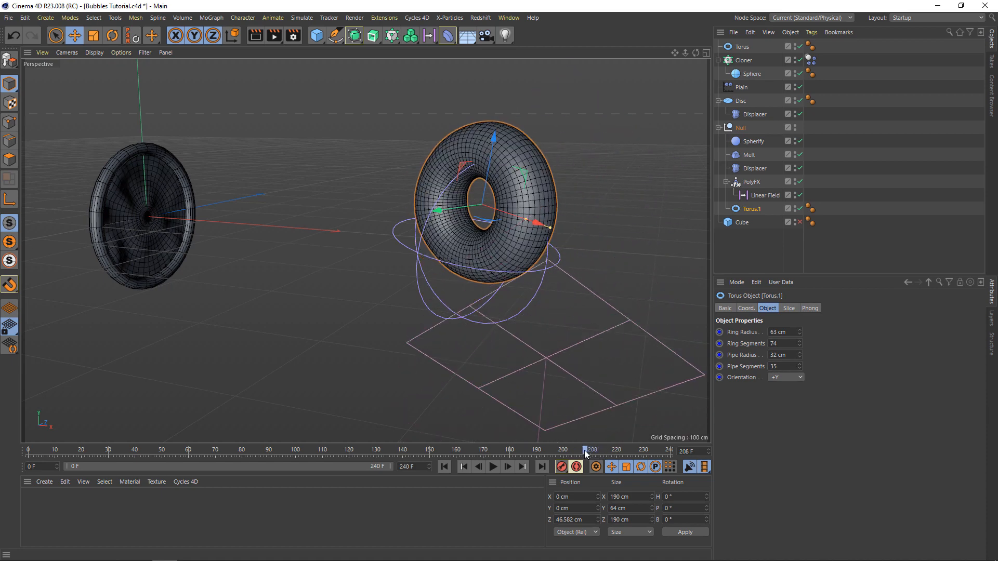
Make the Cloner distribute its spheres on Torus.1 in place of the Cube, and play the animation through to check the particles
click(742, 60)
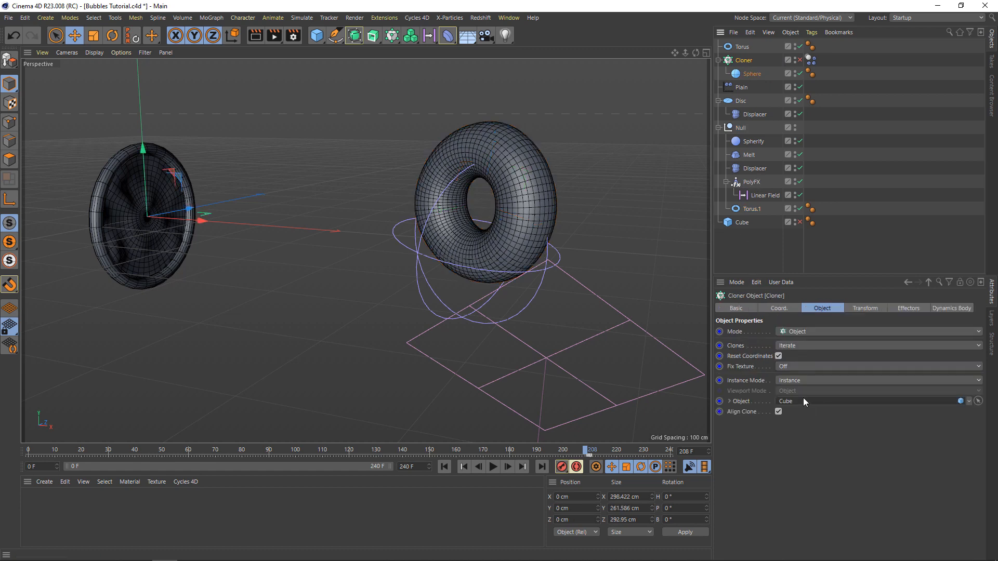
drag(750, 210, 800, 403)
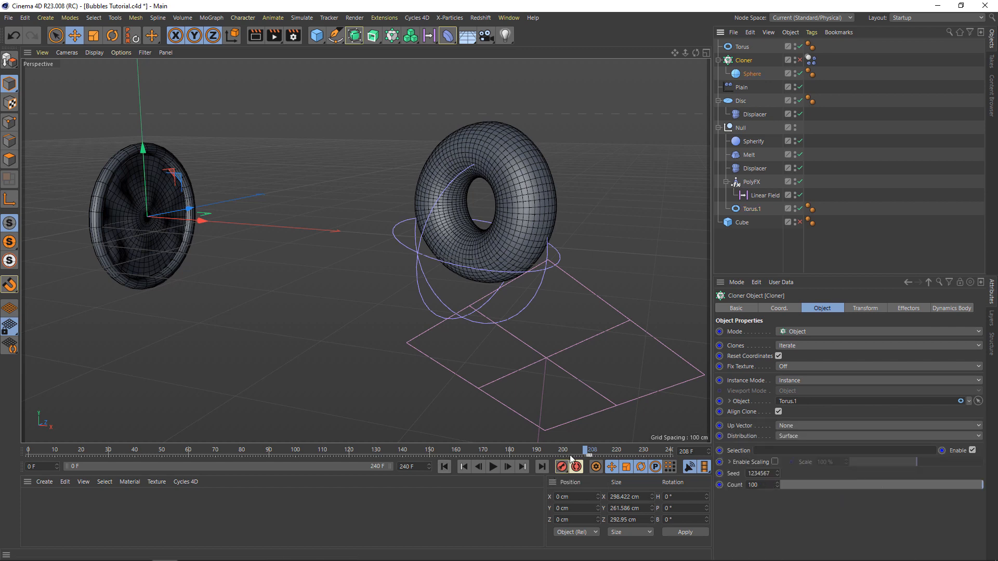
drag(585, 451, 27, 461)
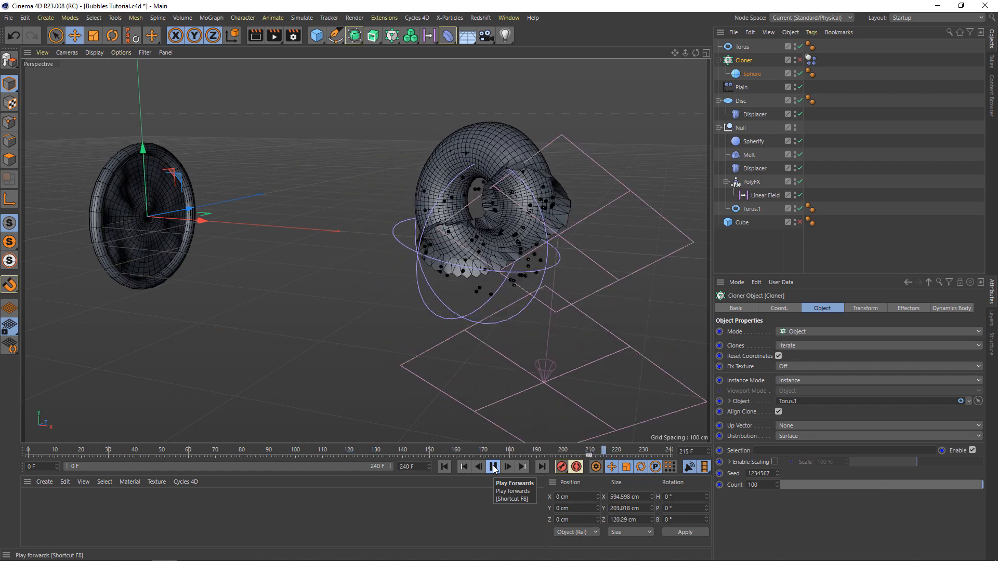
click(494, 469)
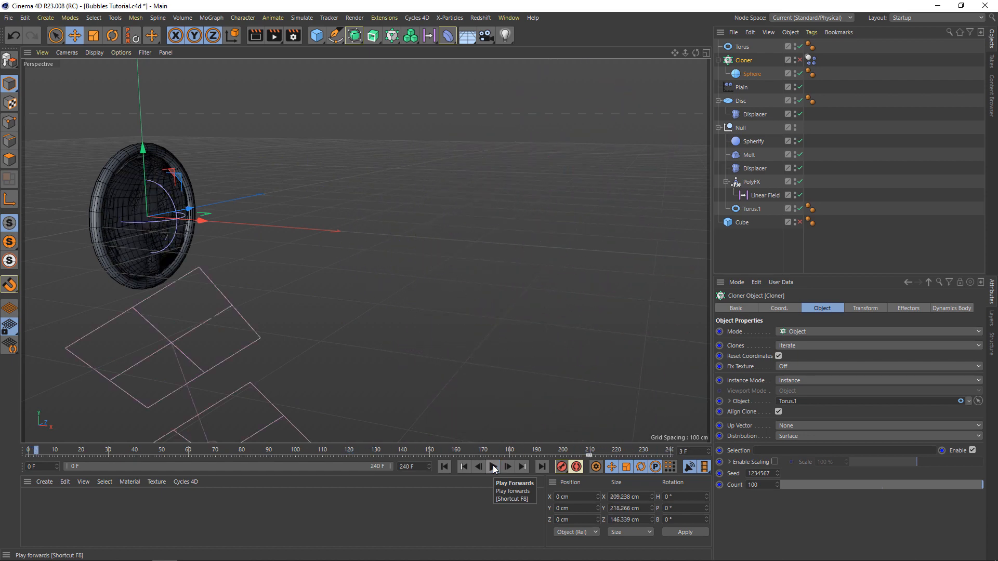
click(445, 466)
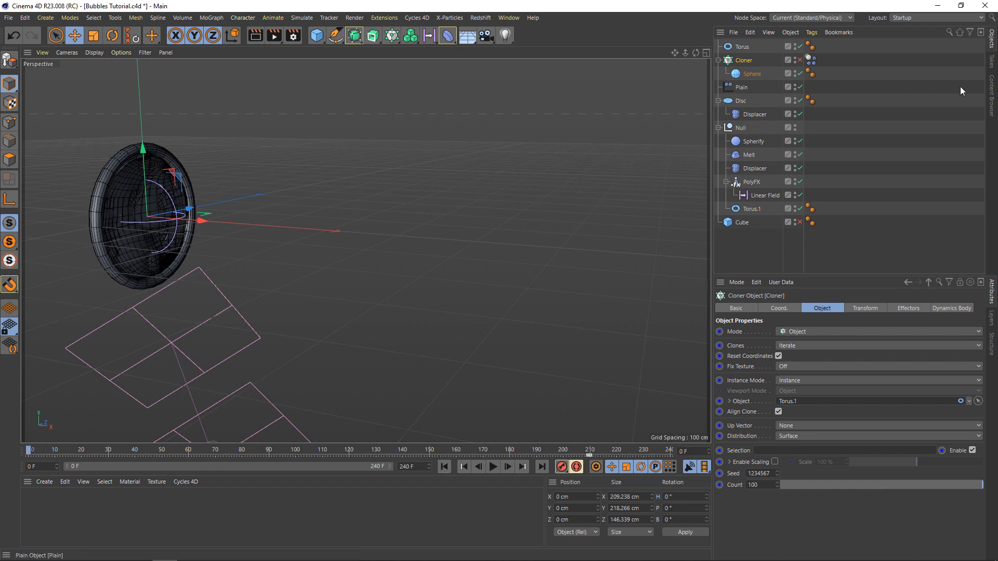
Add the Female Bust model from the Sculpting Base Meshes of the 3D Objects Vol2 presets to the scene
click(994, 97)
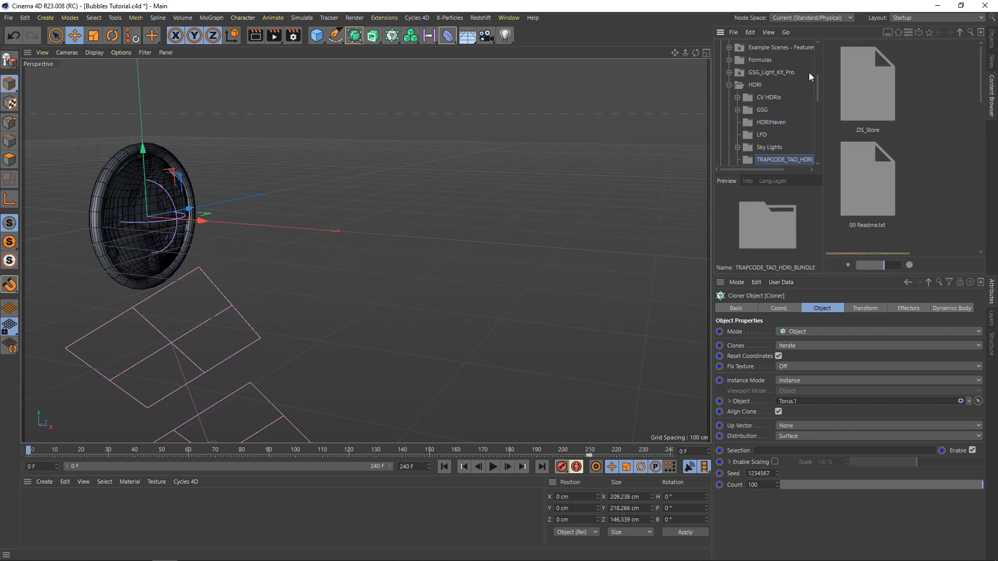
scroll(752, 83, up, 5)
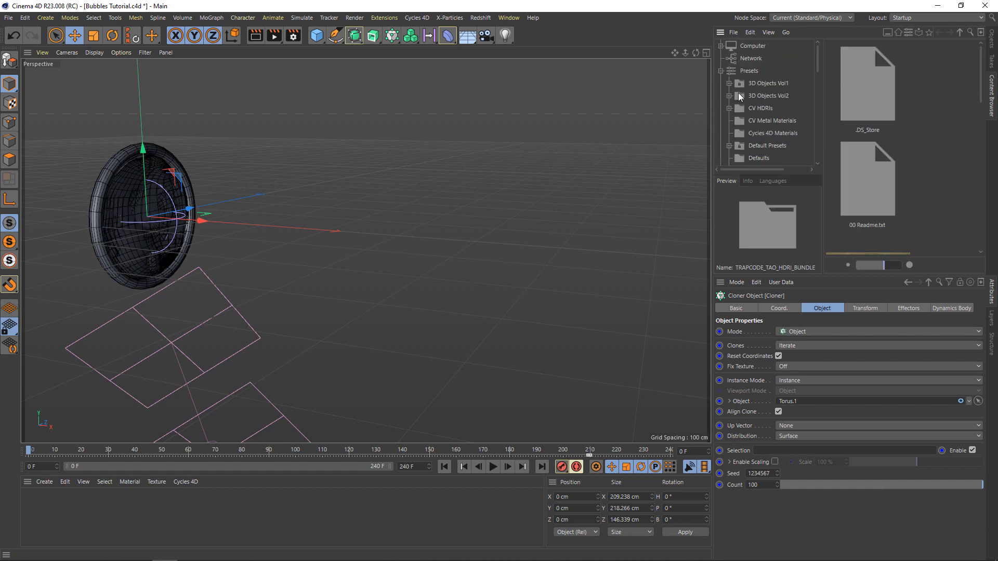
click(728, 95)
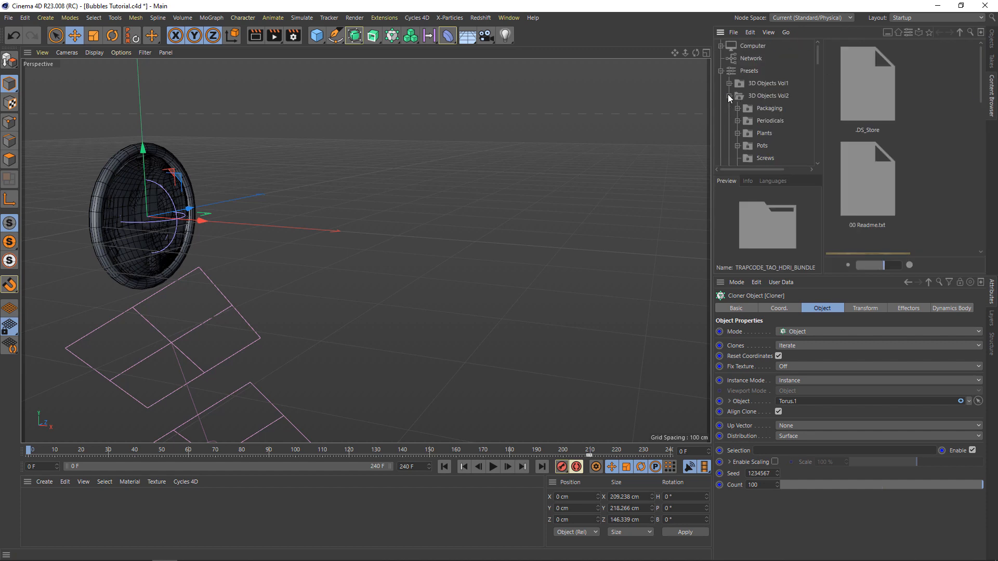
scroll(735, 116, down, 5)
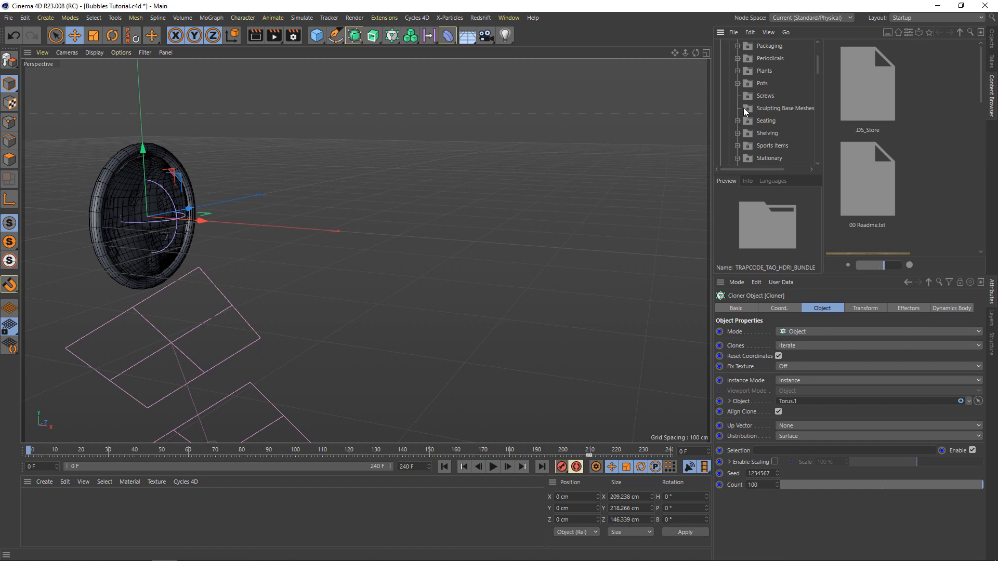
click(769, 108)
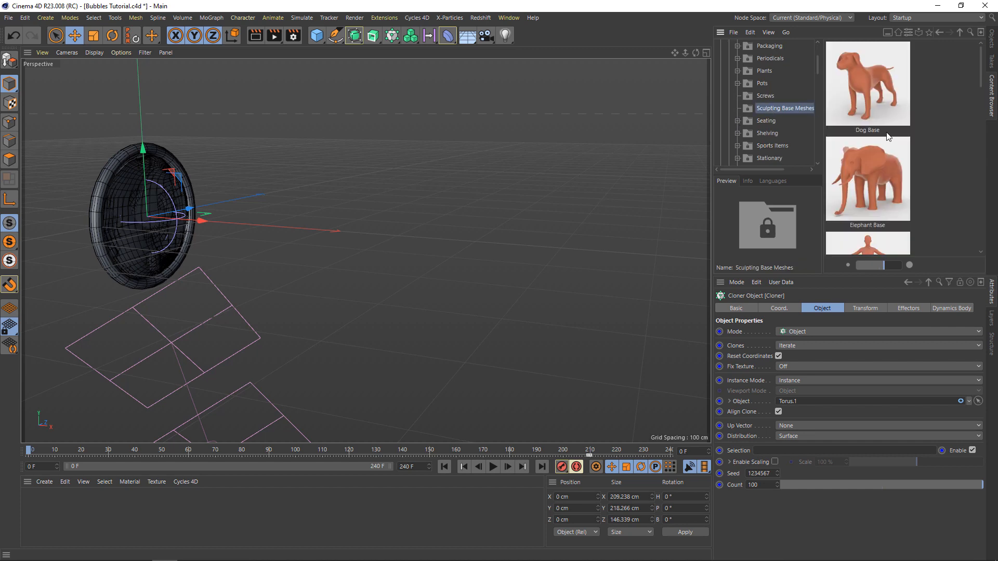
scroll(891, 140, down, 2)
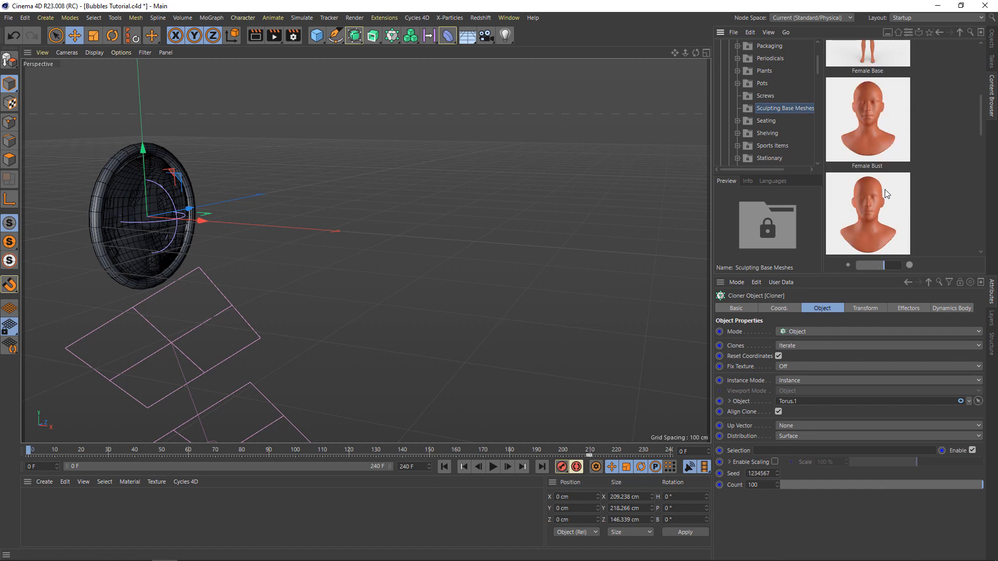
scroll(885, 189, down, 1)
scroll(885, 189, up, 1)
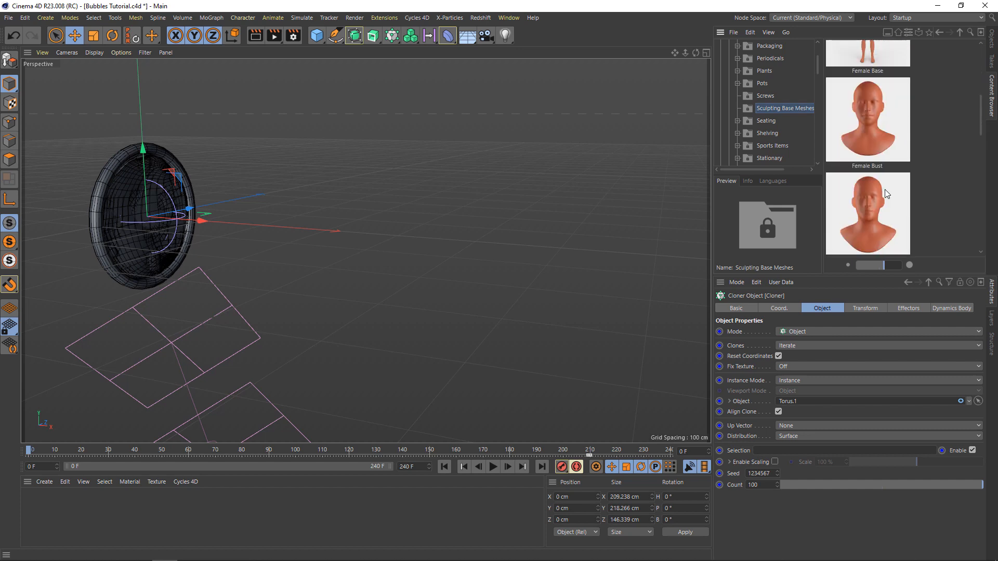
double_click(866, 112)
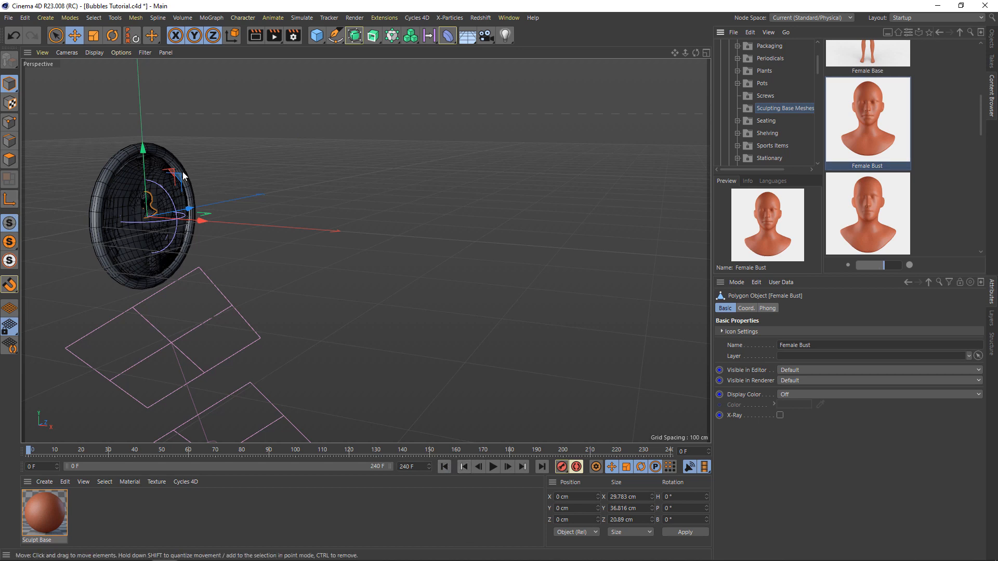
Scale the Female Bust up uniformly to about 200 cm high and lower it to about -89 cm in Y
click(93, 35)
drag(224, 206, 520, 242)
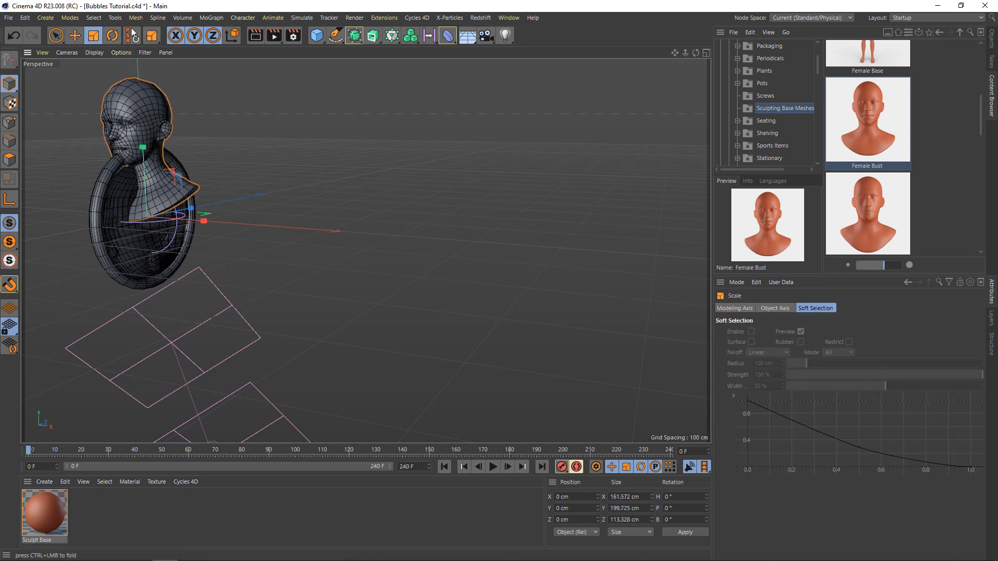
click(78, 36)
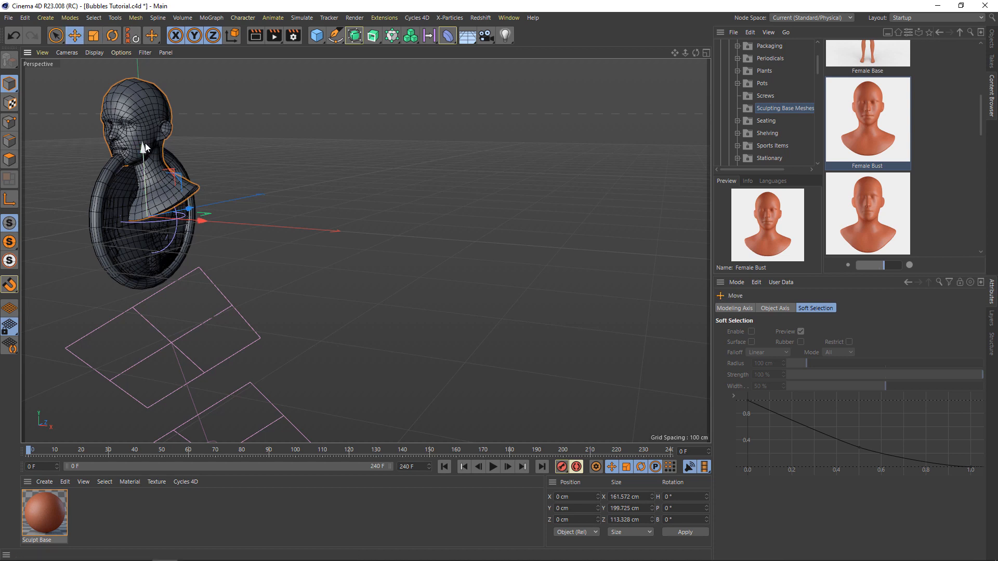
drag(145, 143, 152, 208)
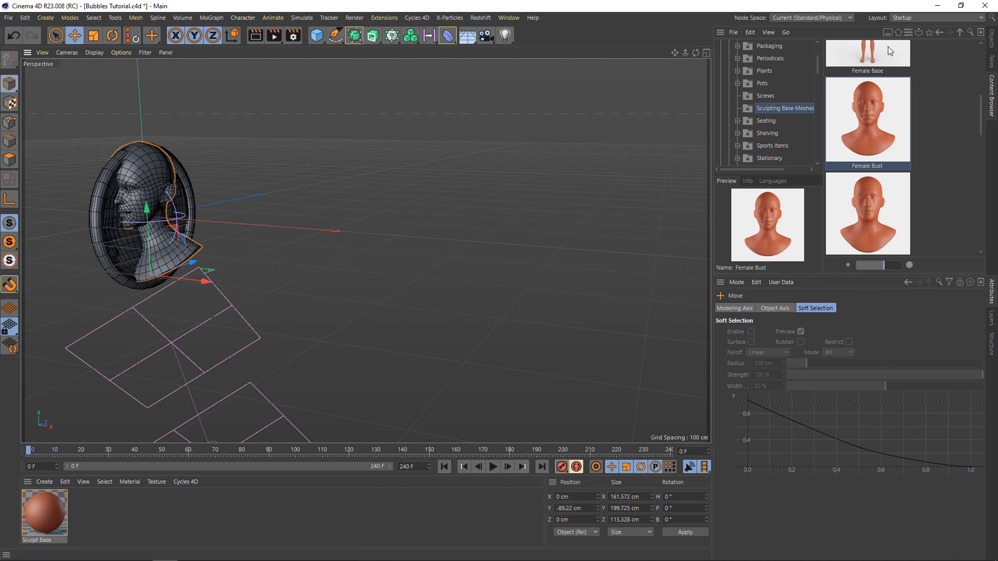
Place the Female Bust inside the Null with the deformers, and take Torus.1 out of the Null and disable it
click(991, 41)
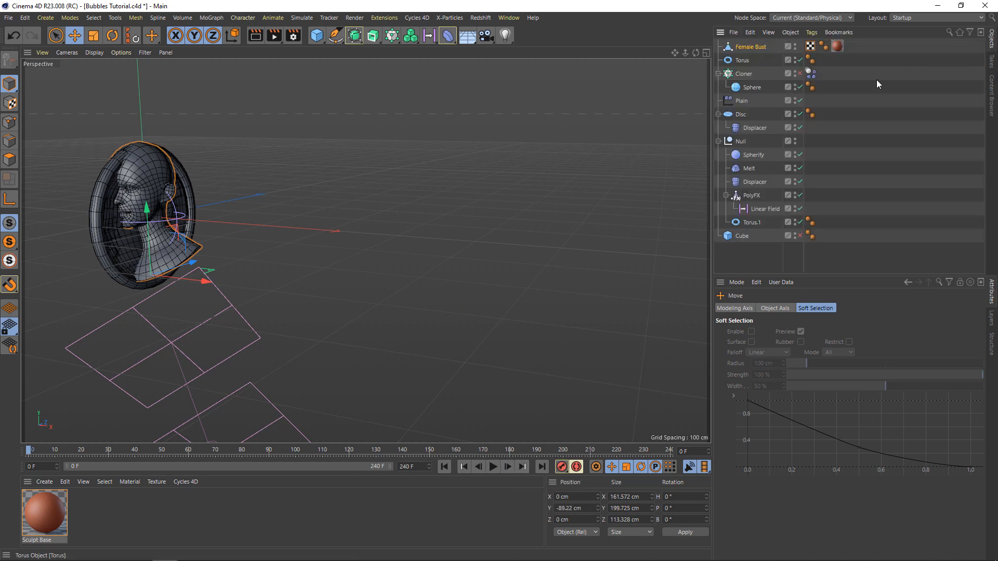
drag(755, 198, 750, 250)
click(800, 236)
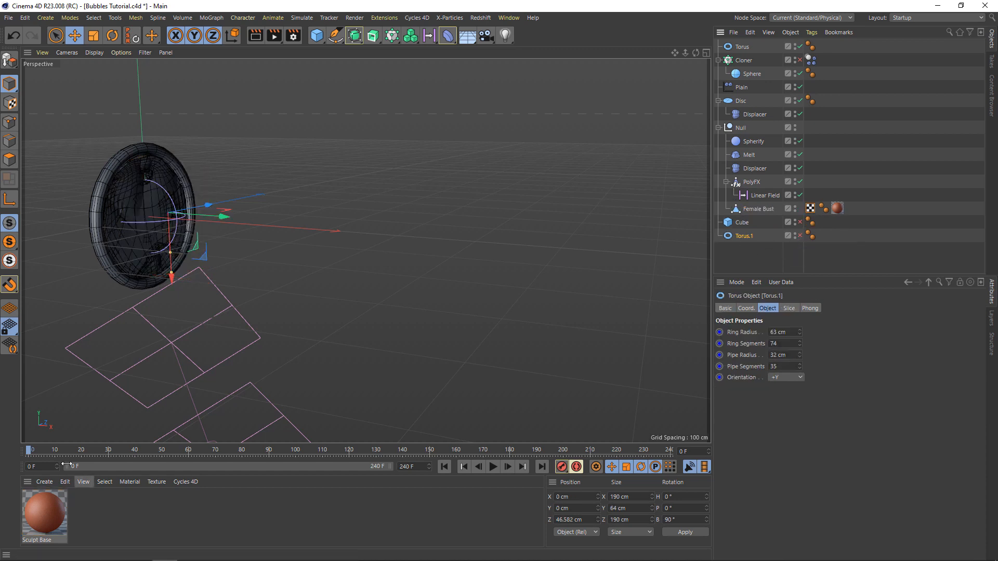
At frame 195, rotate the Female Bust upright to a pitch of about -96.3° and a bank of about -5.5°
drag(31, 454, 549, 470)
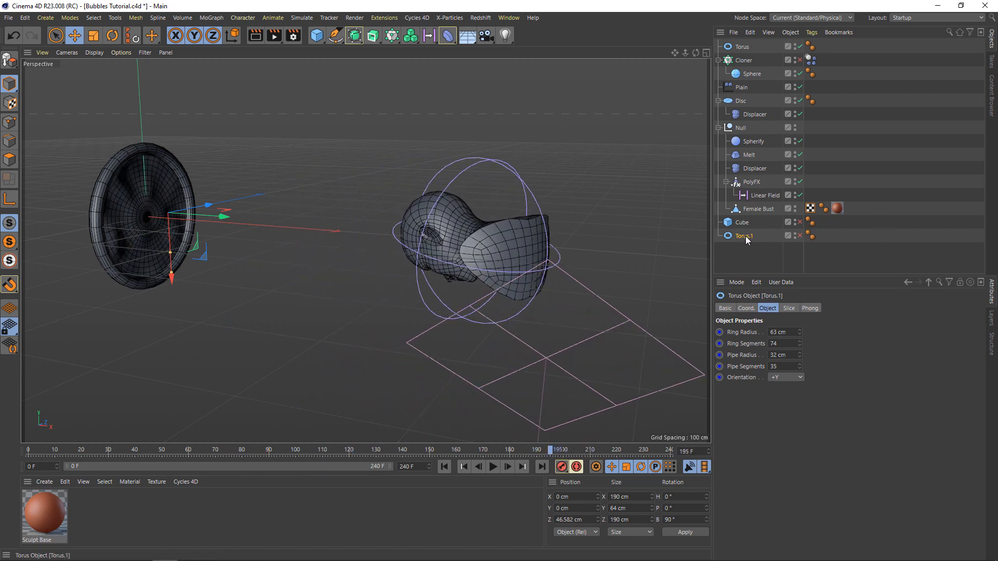
click(754, 210)
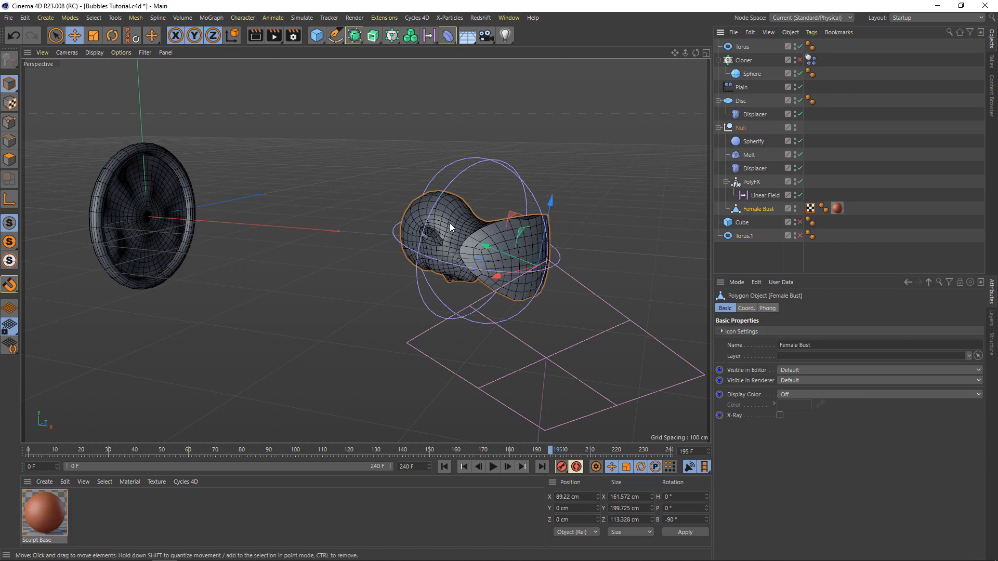
click(107, 38)
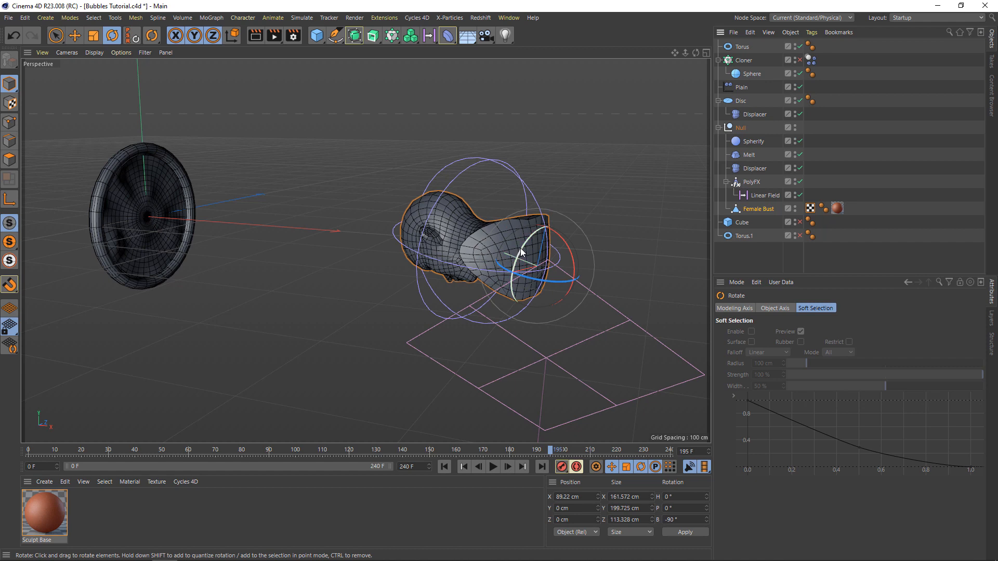
drag(519, 248, 563, 304)
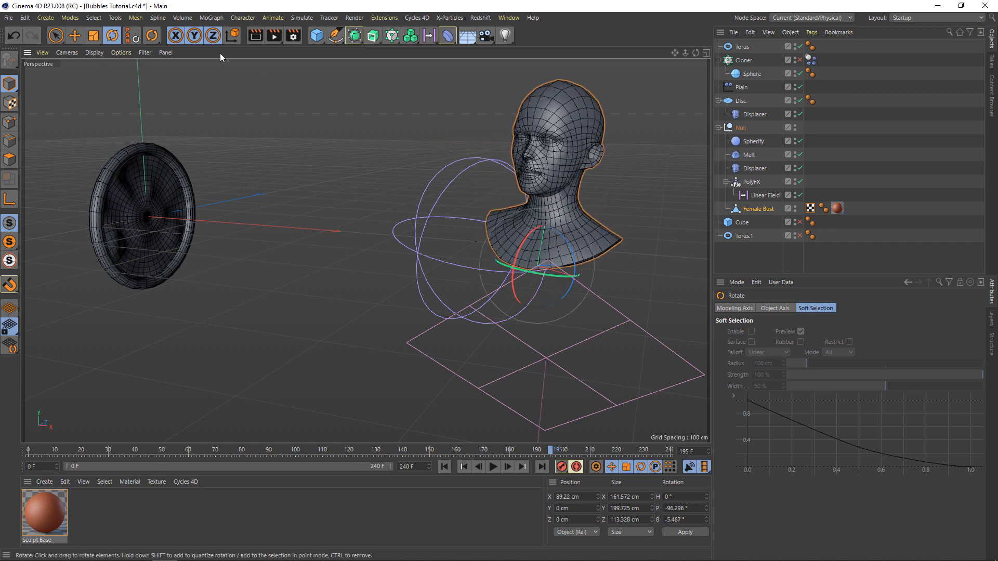
Move the Female Bust into the middle of the Spherify deformer, at about X 16.3, Y 10.3 and Z -93.4 cm
click(76, 33)
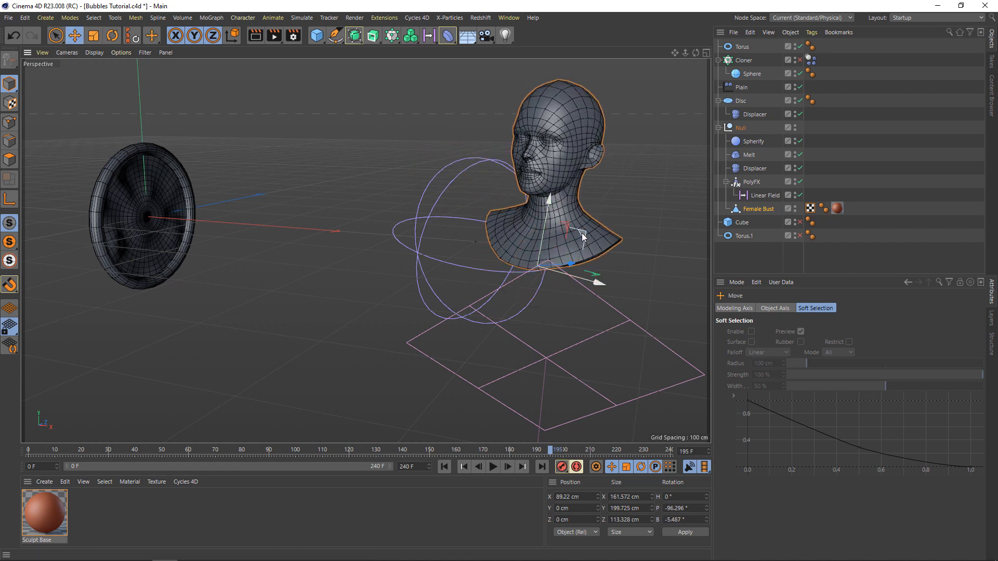
drag(572, 236, 503, 288)
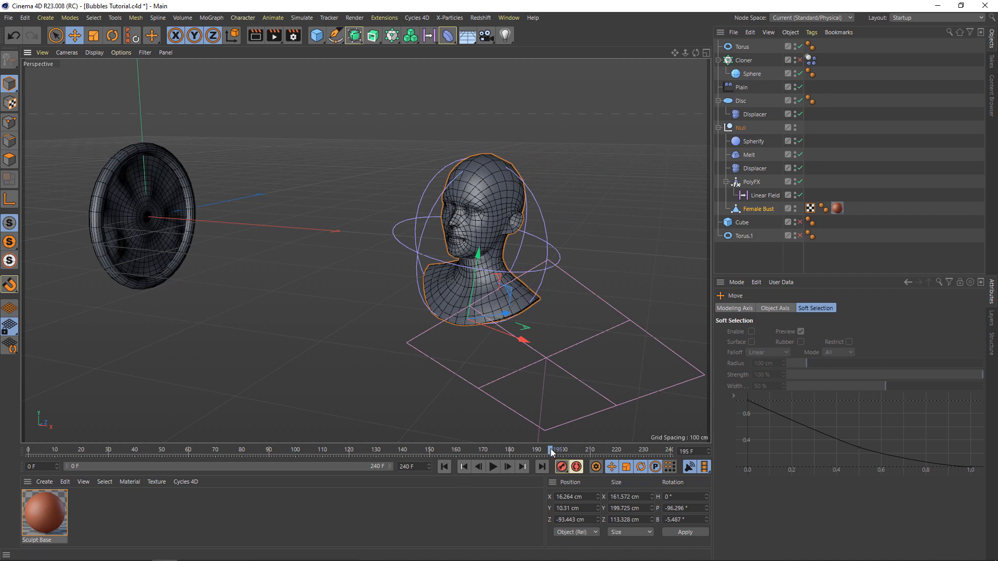
Display the viewport shaded without wireframe lines and scrub the timeline between frames 67 and 213 to review the bubble-to-bust morph
drag(550, 449, 208, 451)
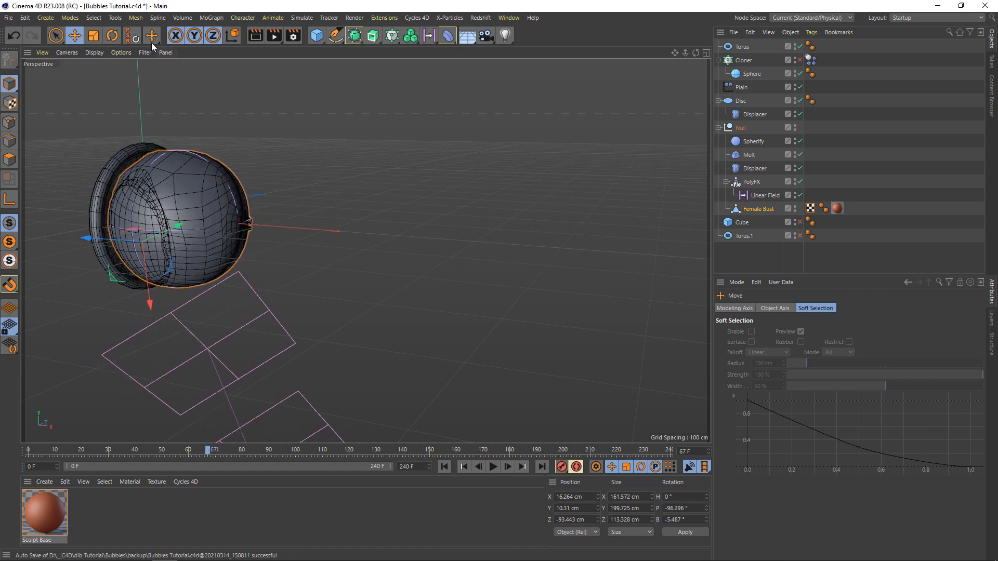
click(95, 52)
click(98, 68)
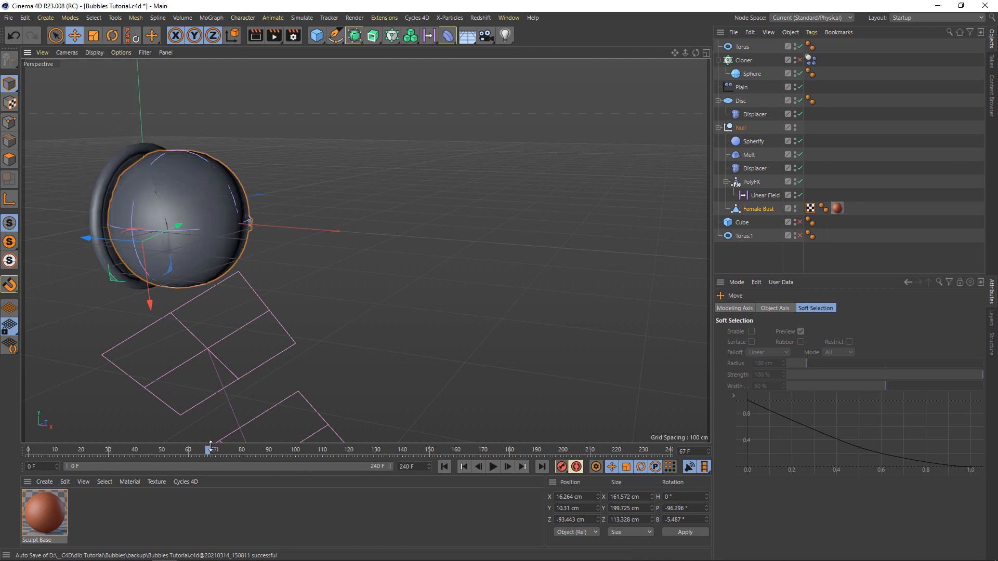
drag(208, 451, 599, 464)
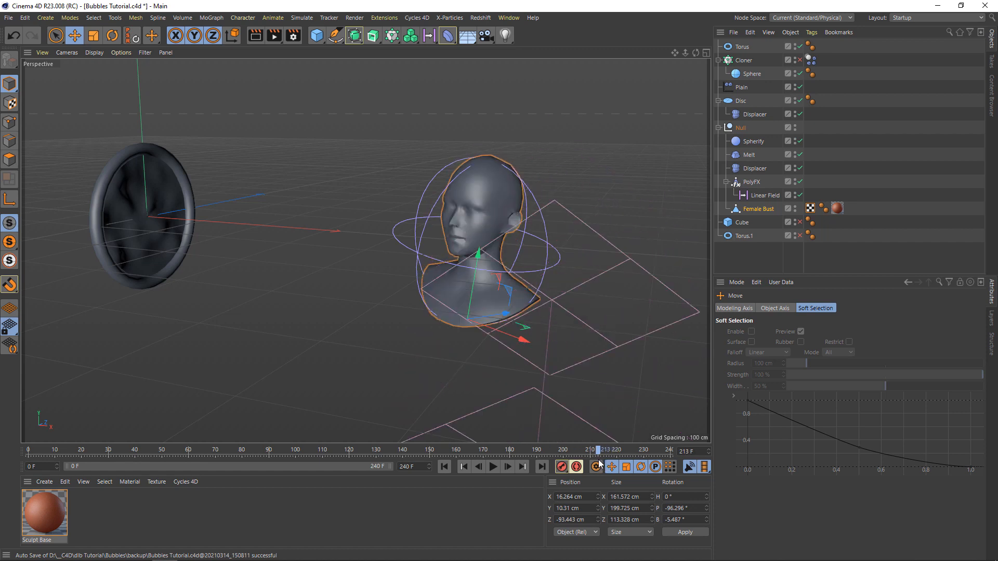
Assign the Female Bust as the Cloner's distribution object
click(744, 60)
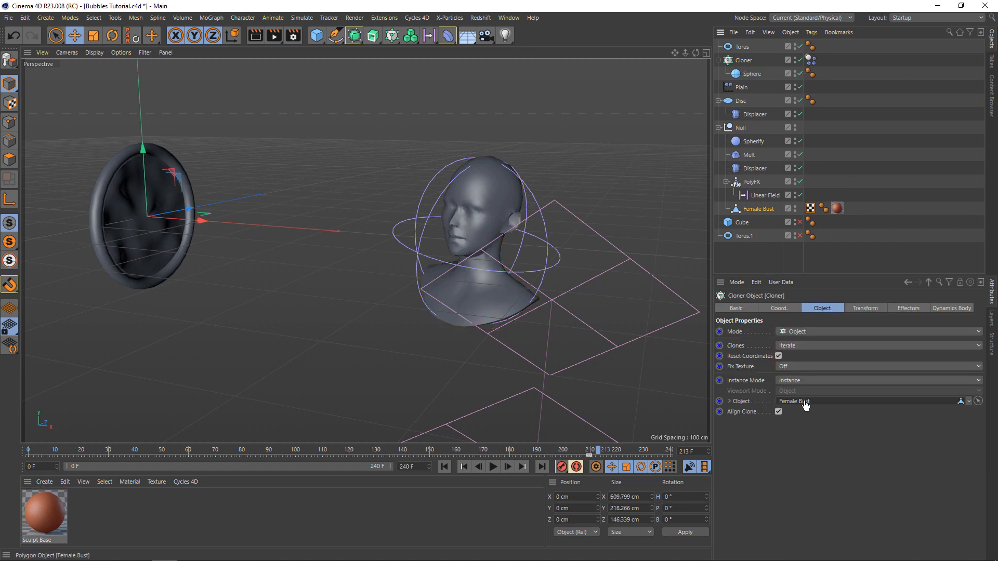
drag(805, 405, 805, 405)
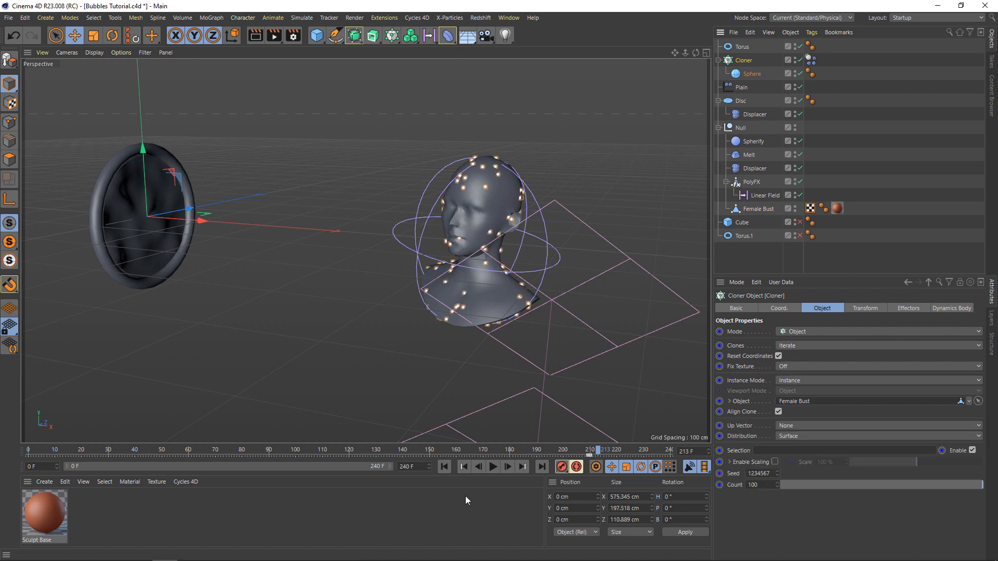
Advance frame by frame from 213 to 232 to examine how the cloned spheres behave as the bust bursts
click(509, 466)
click(508, 467)
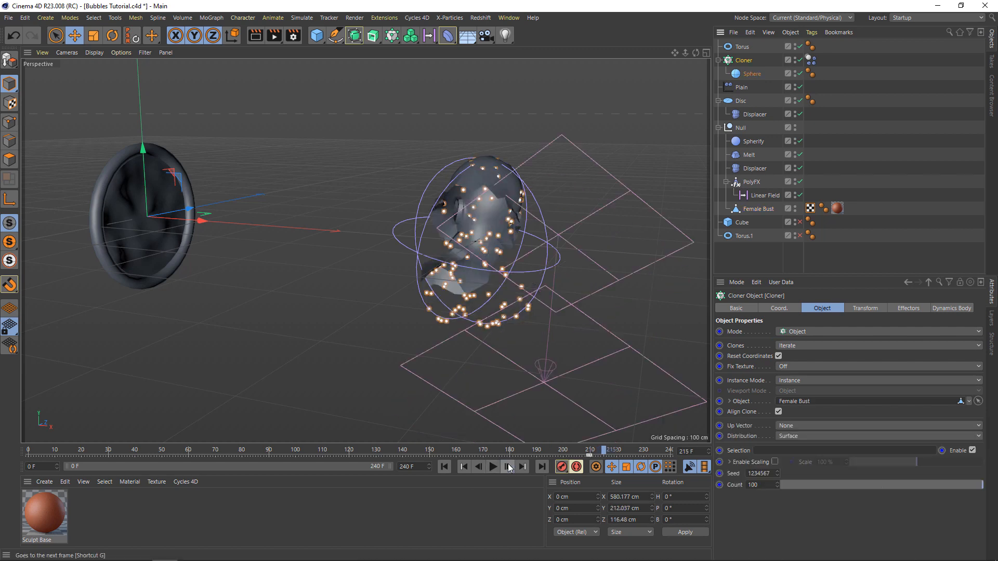
click(509, 466)
click(509, 466)
click(508, 467)
click(508, 467)
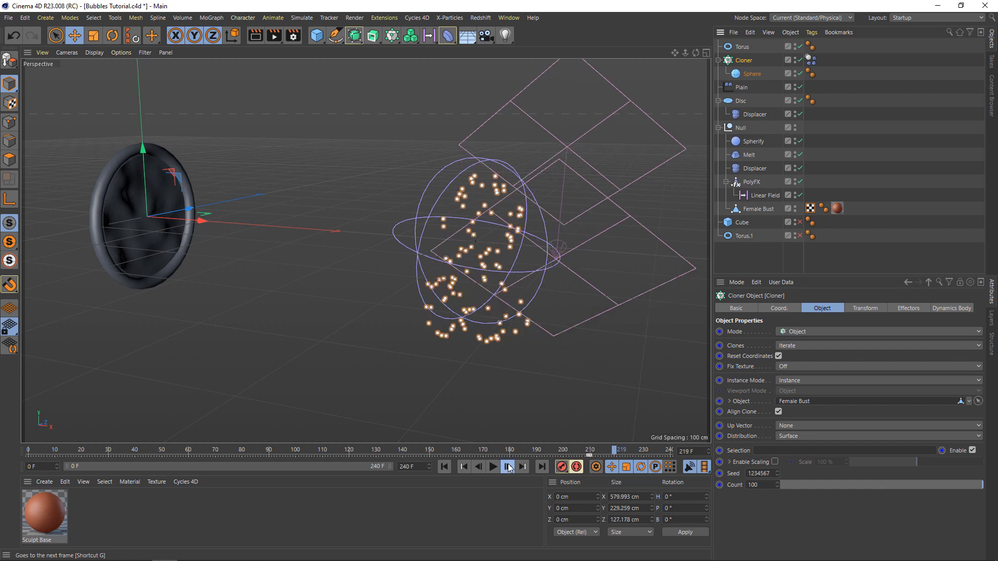
click(509, 467)
click(509, 466)
click(509, 466)
click(508, 467)
click(508, 467)
click(508, 466)
click(509, 467)
click(508, 467)
click(508, 466)
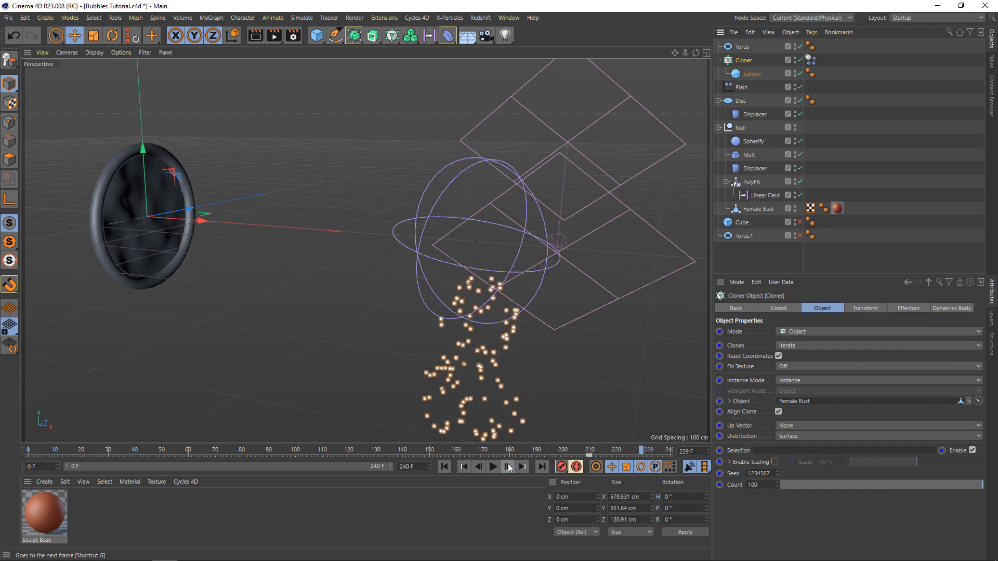
click(509, 467)
click(508, 467)
click(508, 467)
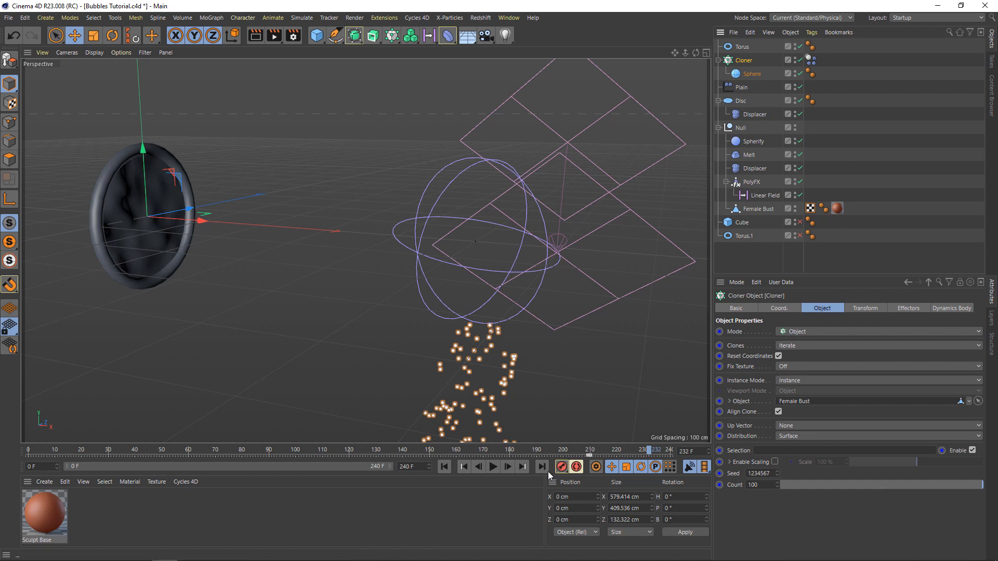
Go back to frame 210 and add a Random effector to the Cloner
drag(535, 455, 592, 455)
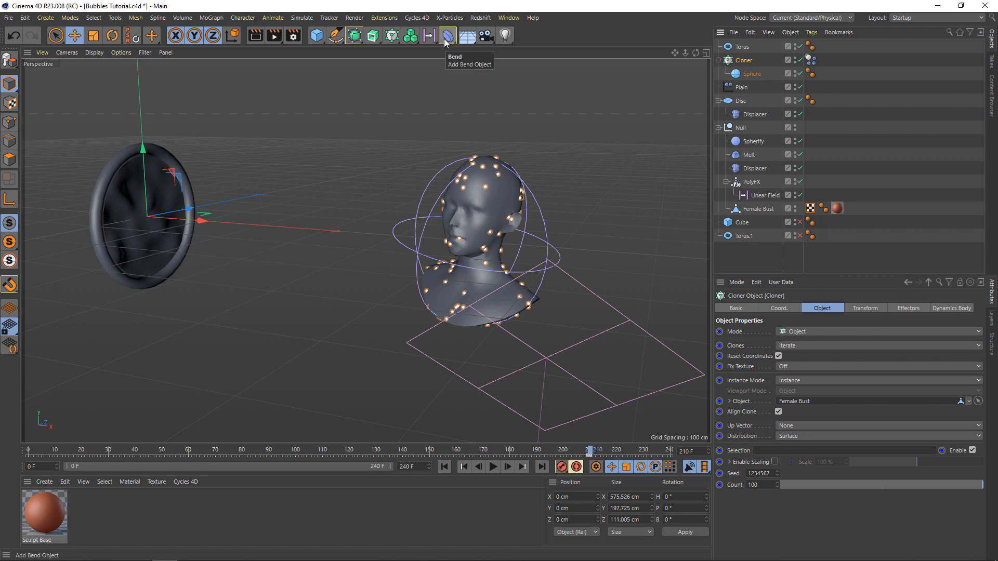
click(391, 38)
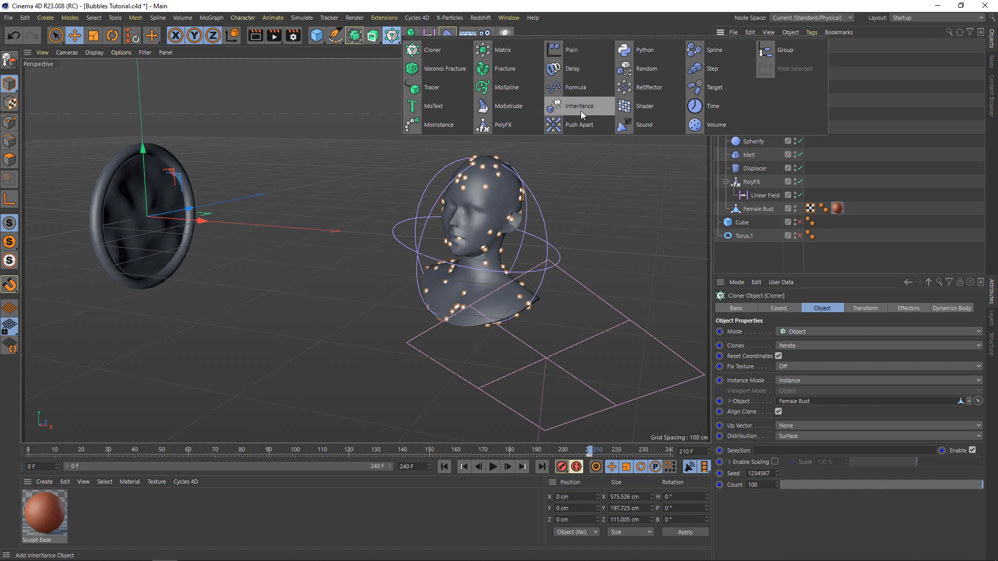
click(654, 71)
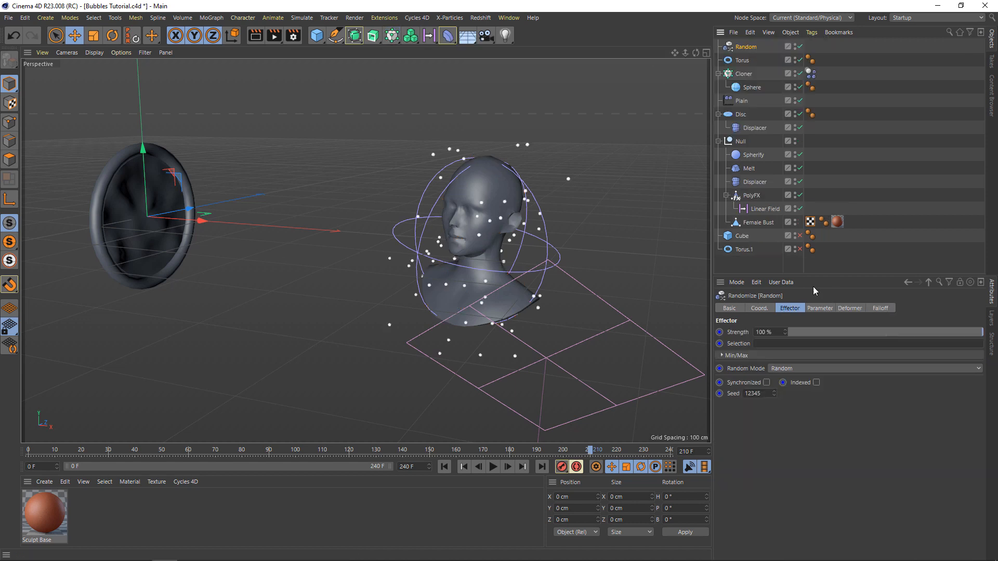
Turn off the Random effector's position variation, enable uniform scale variation of 0.42, and play the burst to check the sphere sizes
click(820, 309)
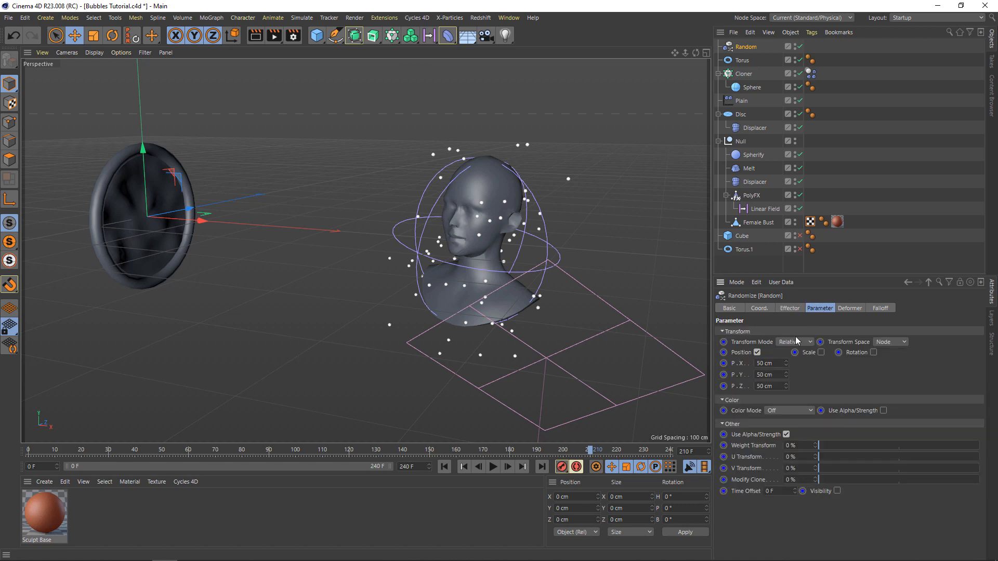
click(757, 352)
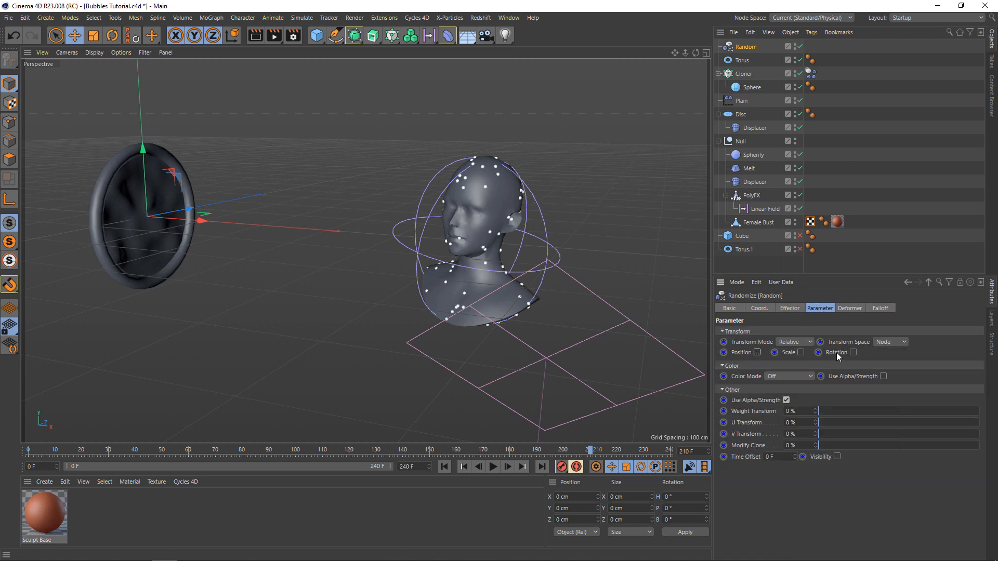
click(801, 352)
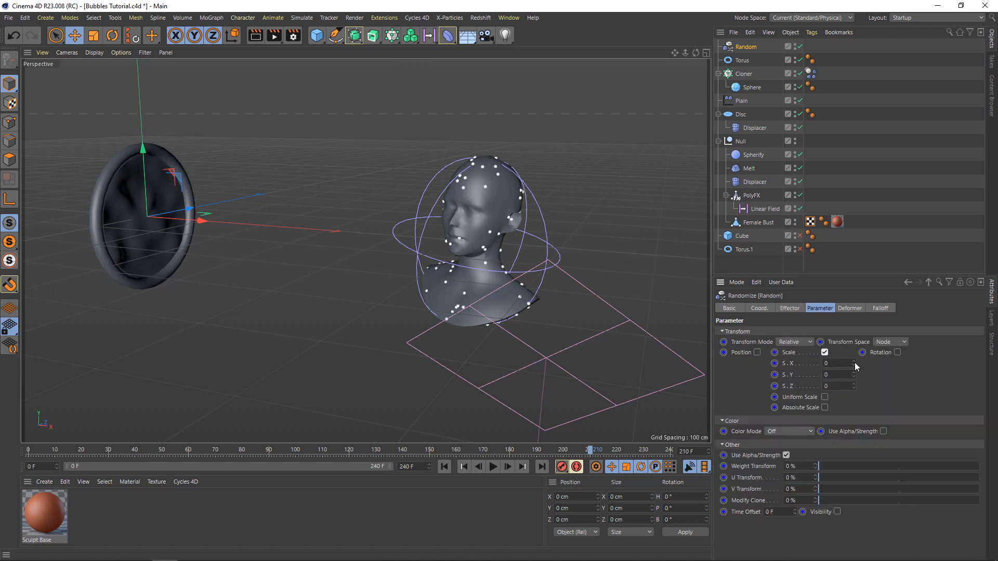
click(825, 398)
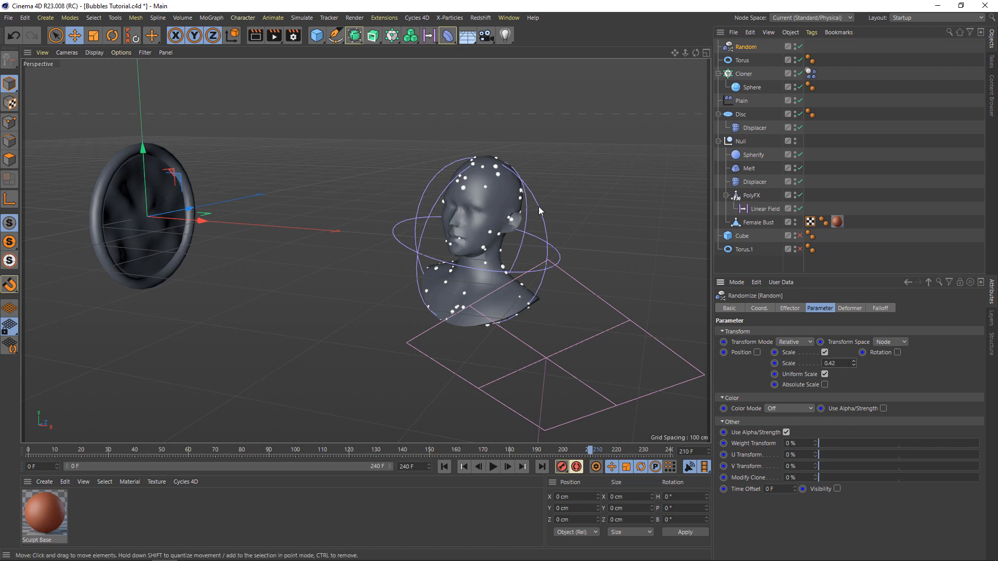
click(492, 466)
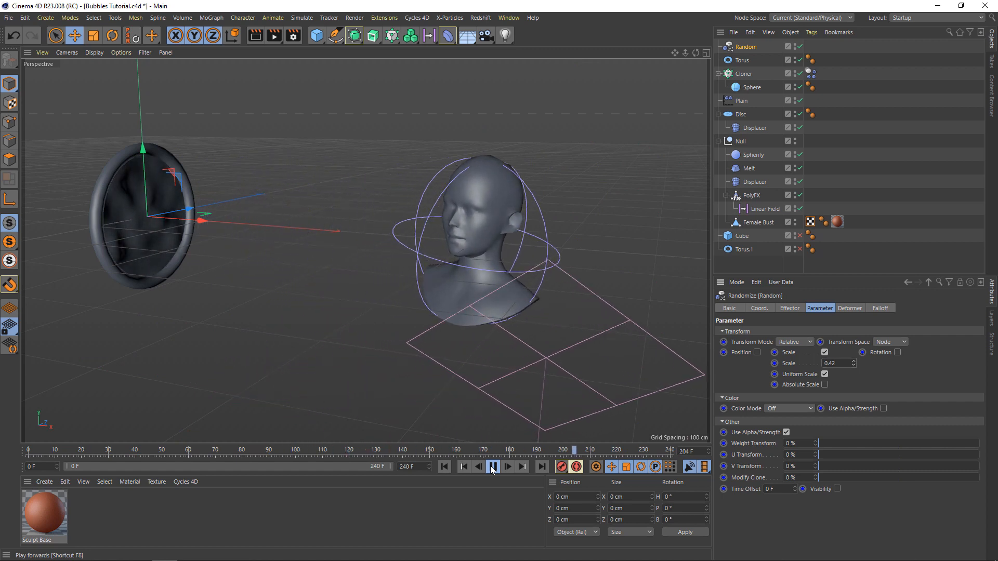
click(493, 466)
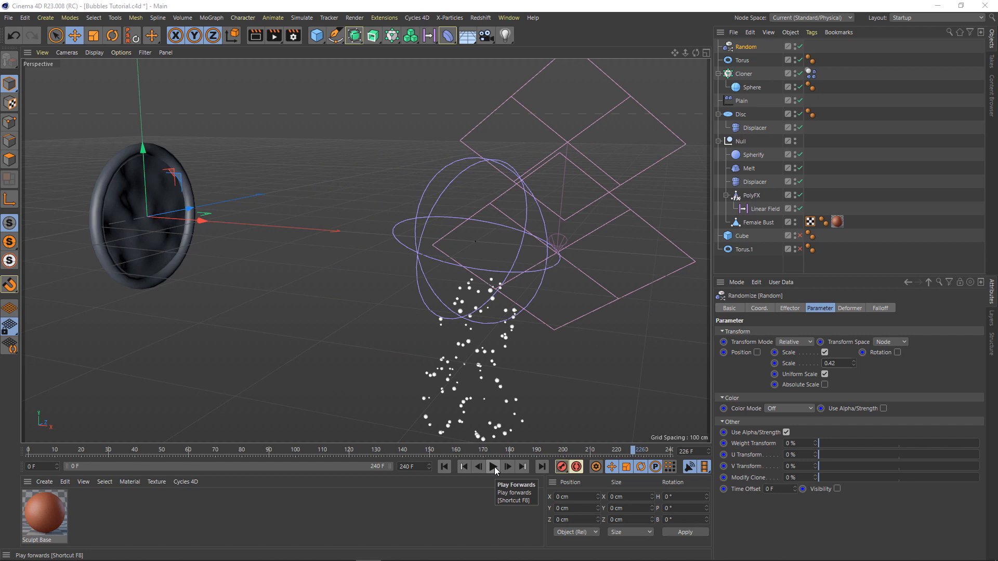